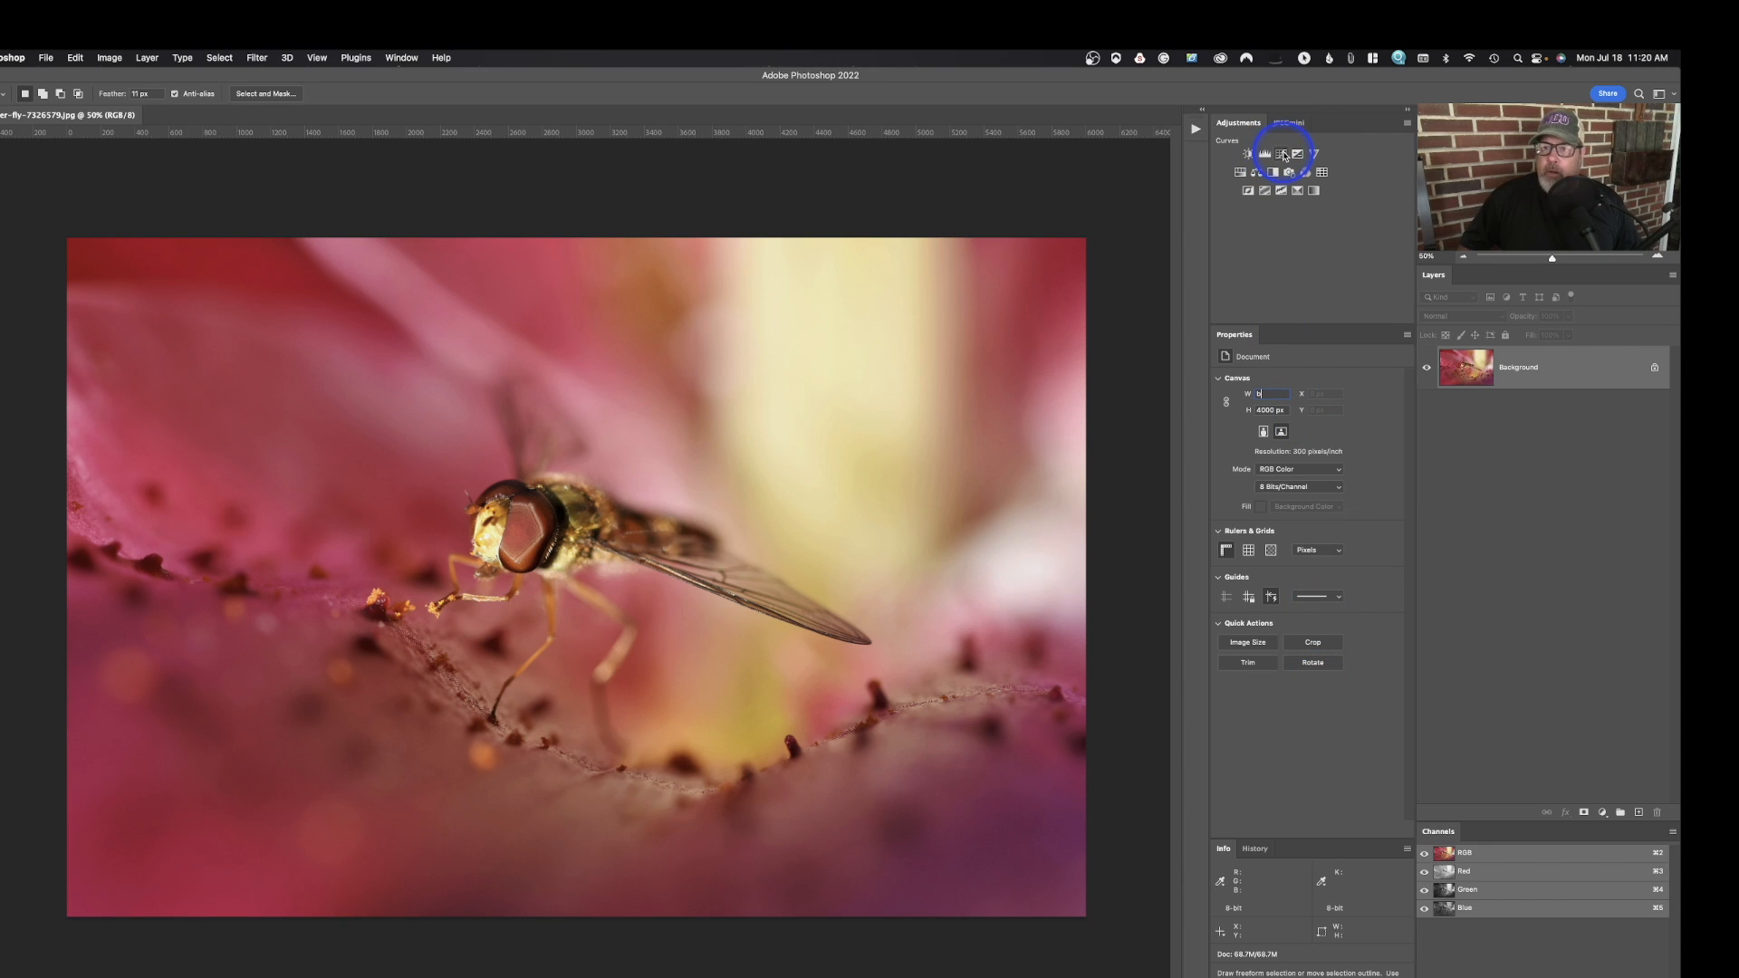
Try adding a Curves adjustment layer above the background, and undo it.
left_click(1284, 157)
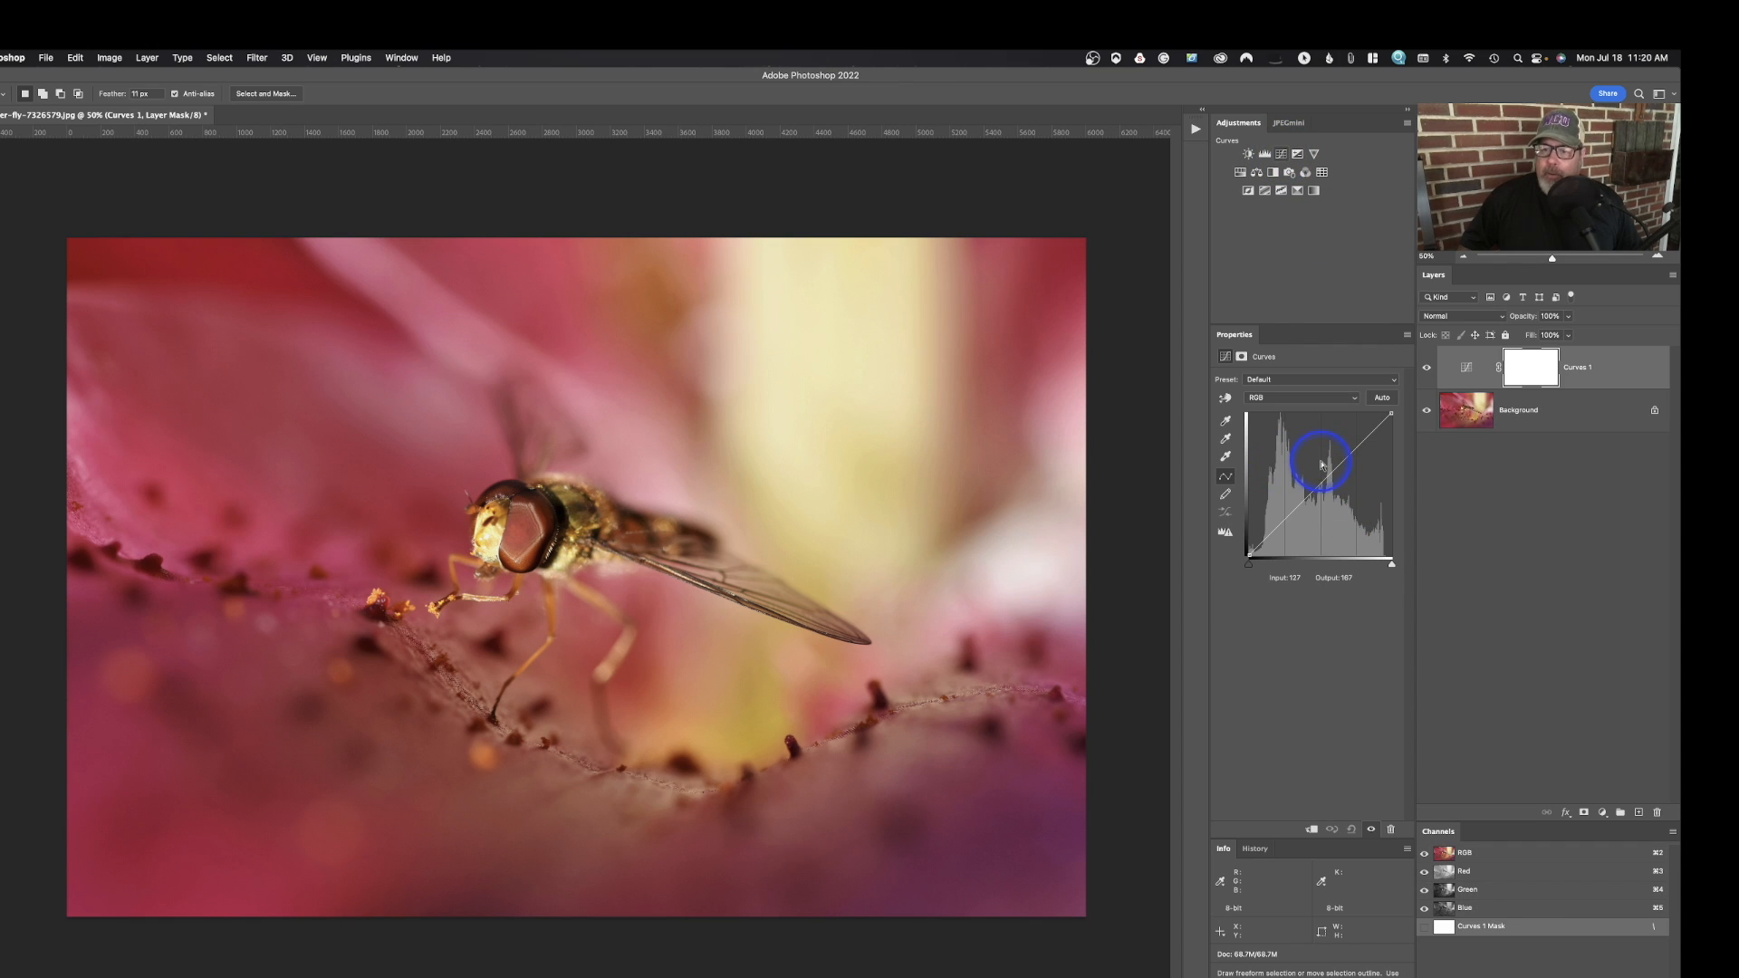
key("super+z")
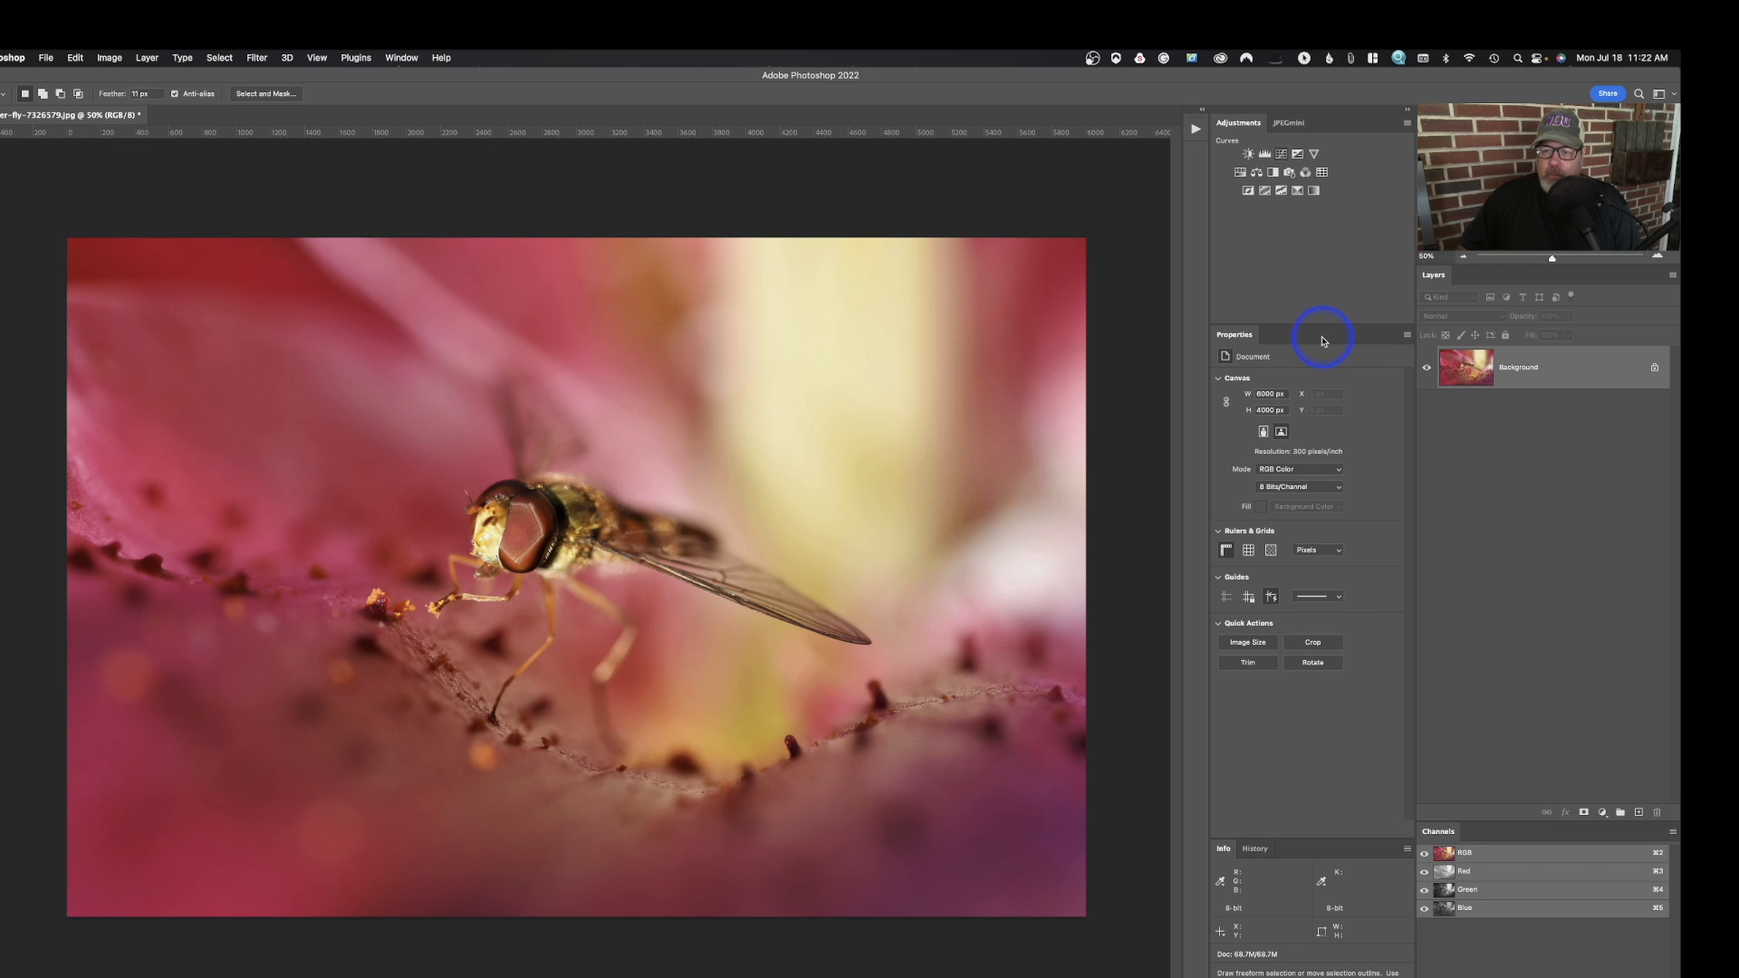
Check the document's current dimensions in the Canvas Size settings, closing them without entering new values.
left_click(101, 56)
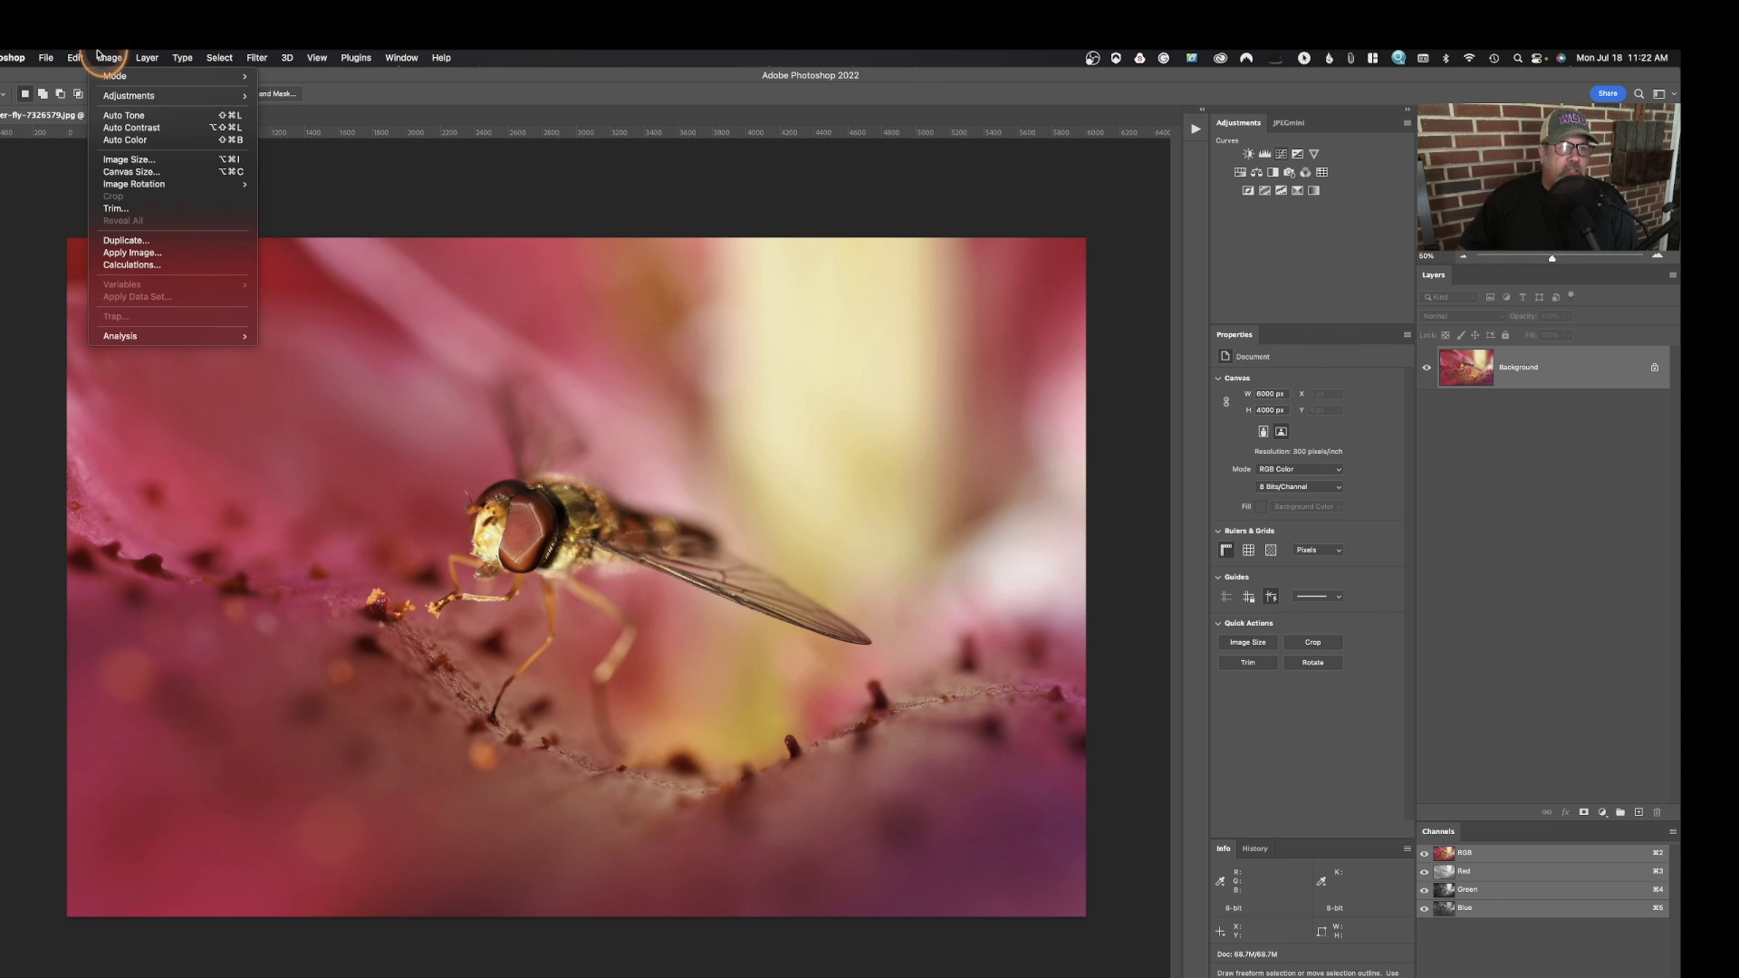
left_click(122, 169)
left_click(929, 452)
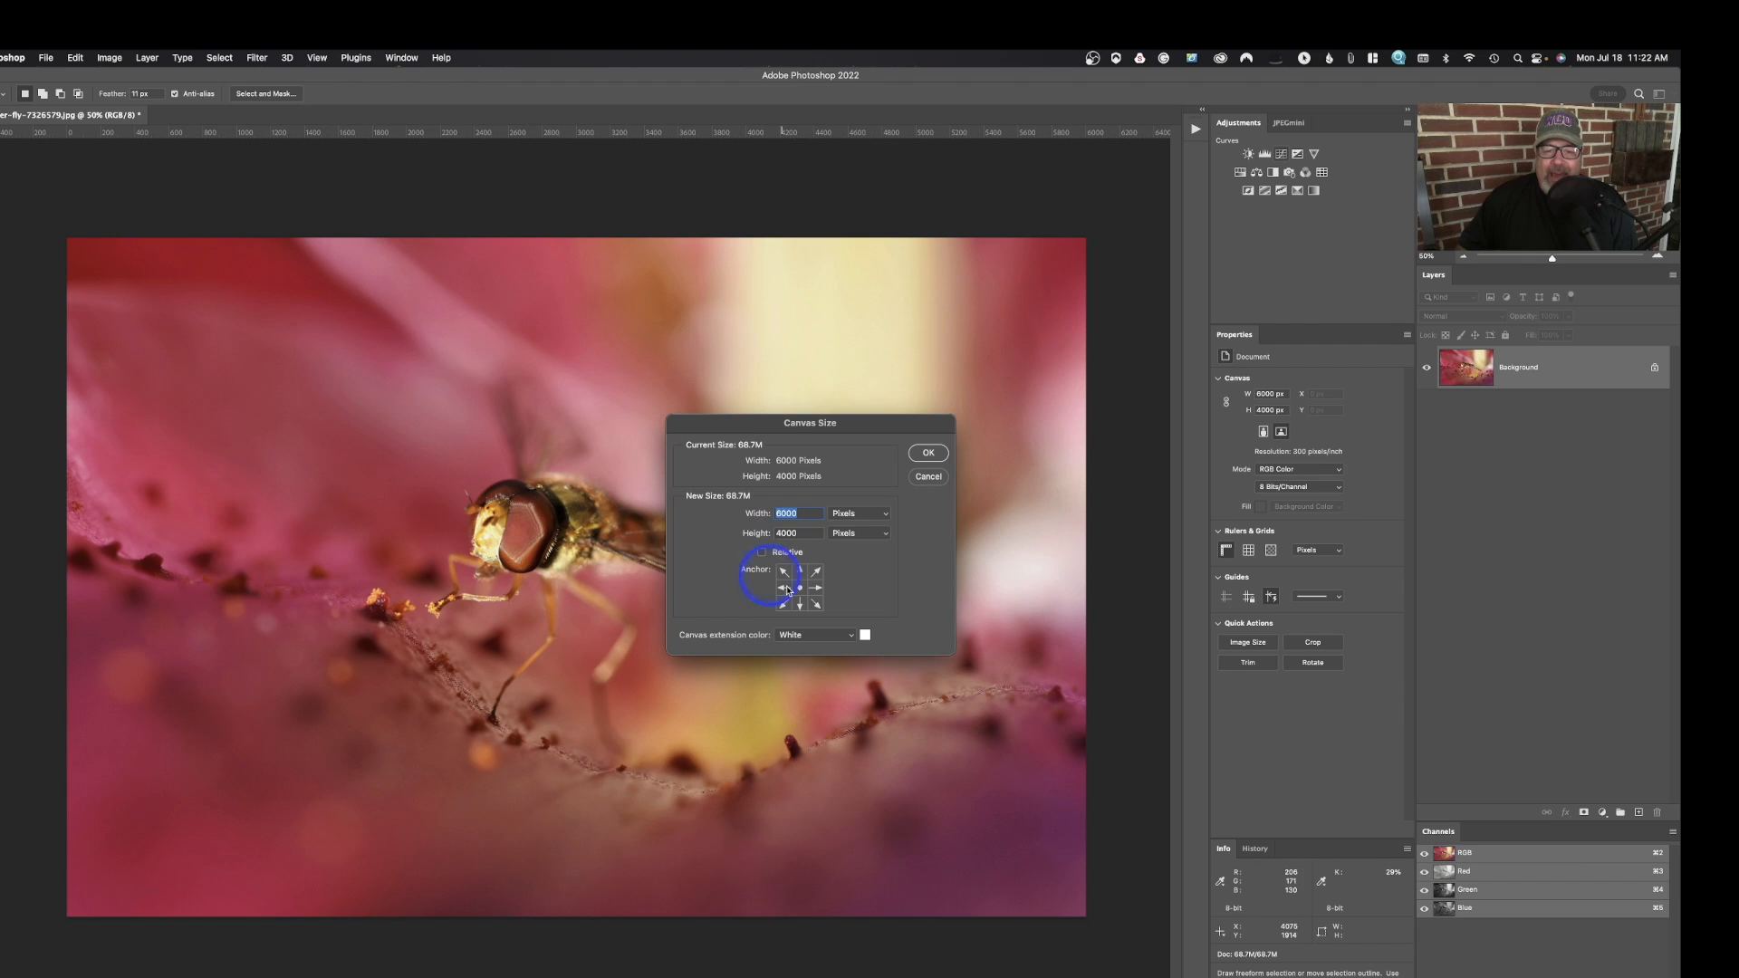
left_click(928, 455)
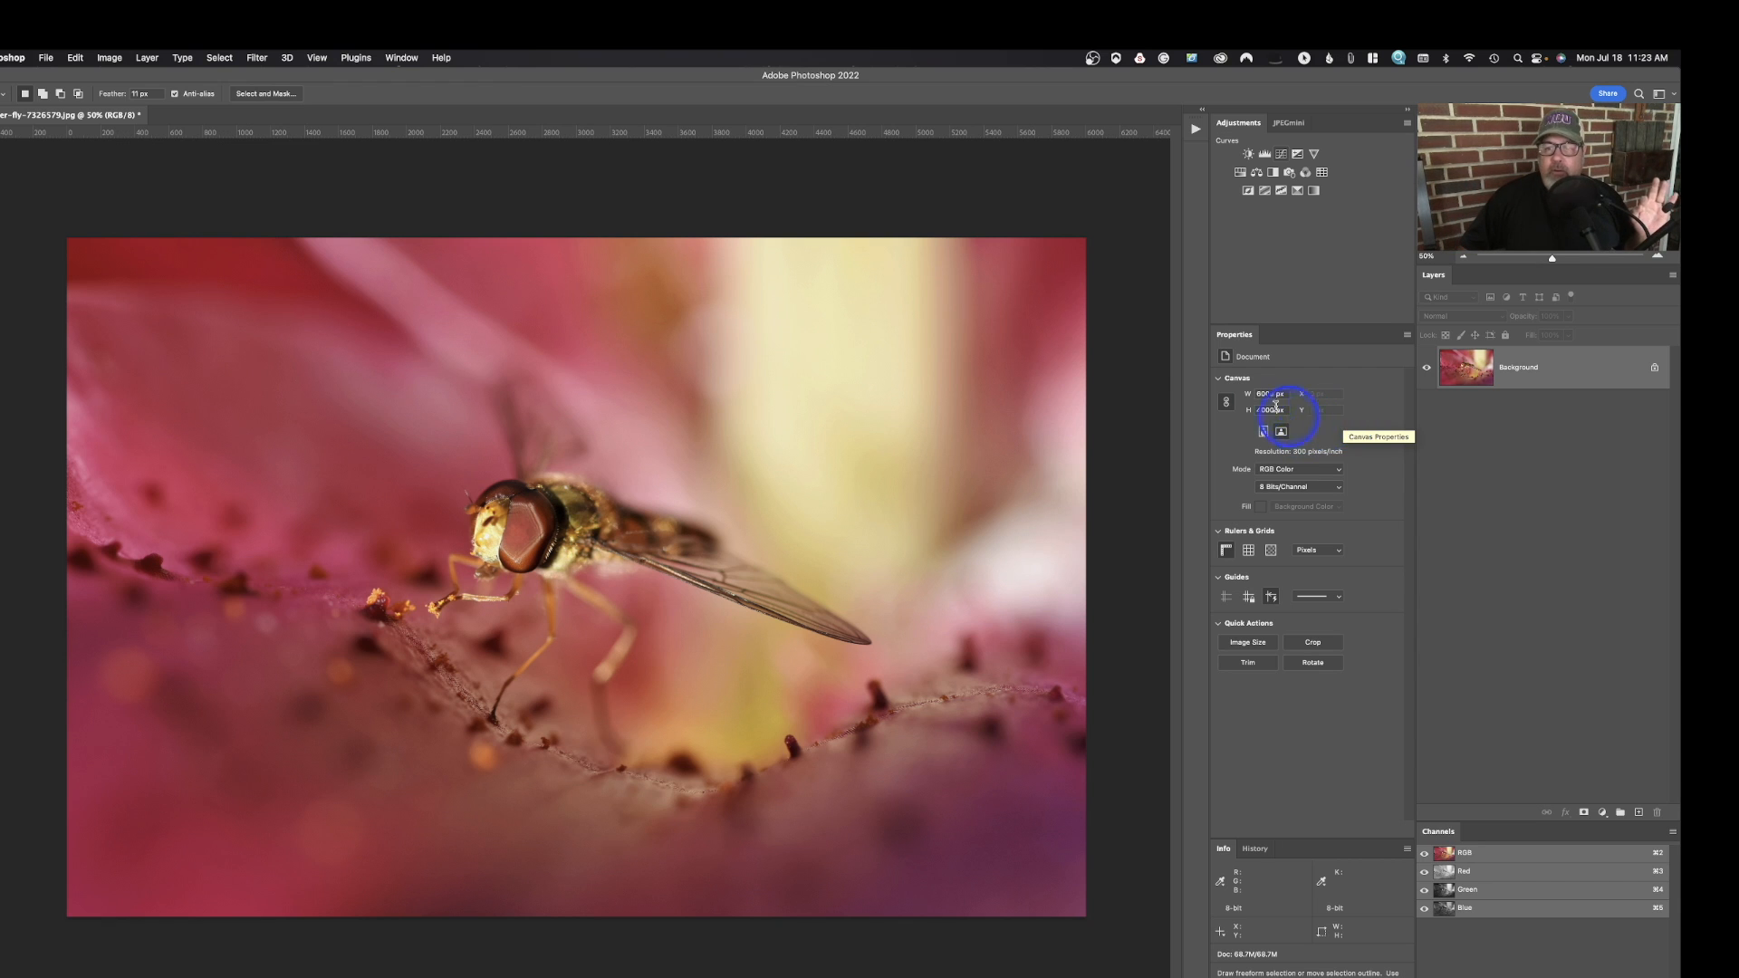
Unlink the canvas width and height, and set them to 6500 px wide by 4500 px high.
left_click(1225, 401)
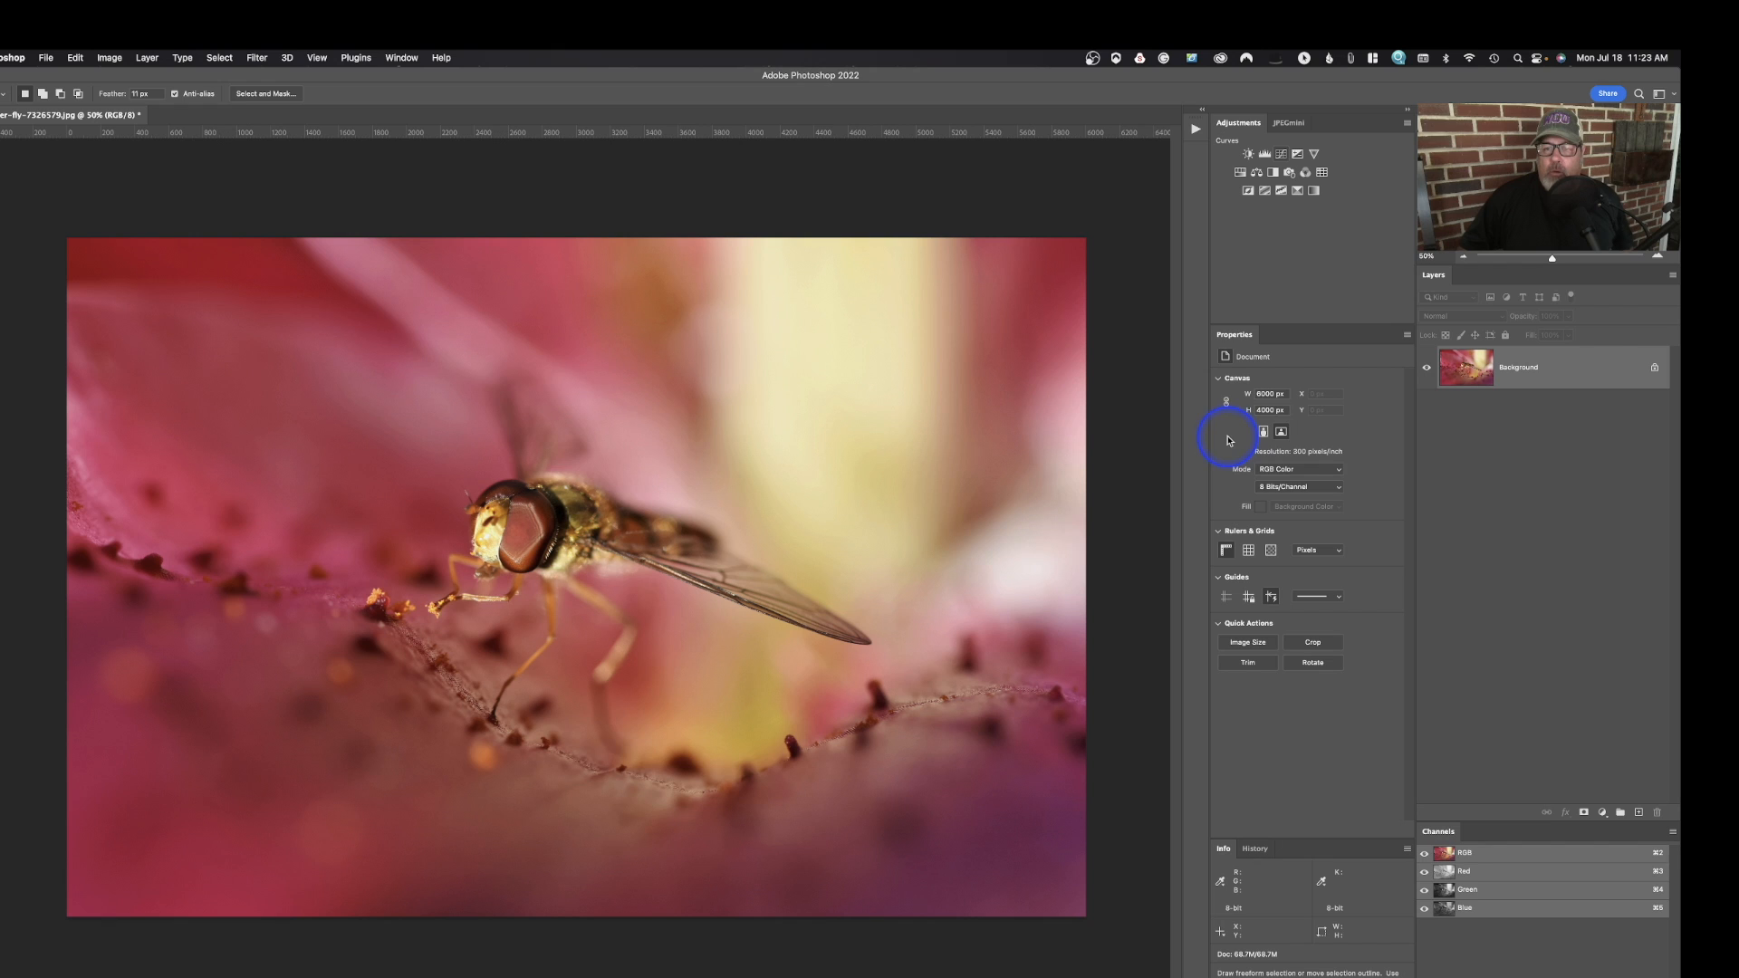
left_click_drag(1273, 393, 1257, 393)
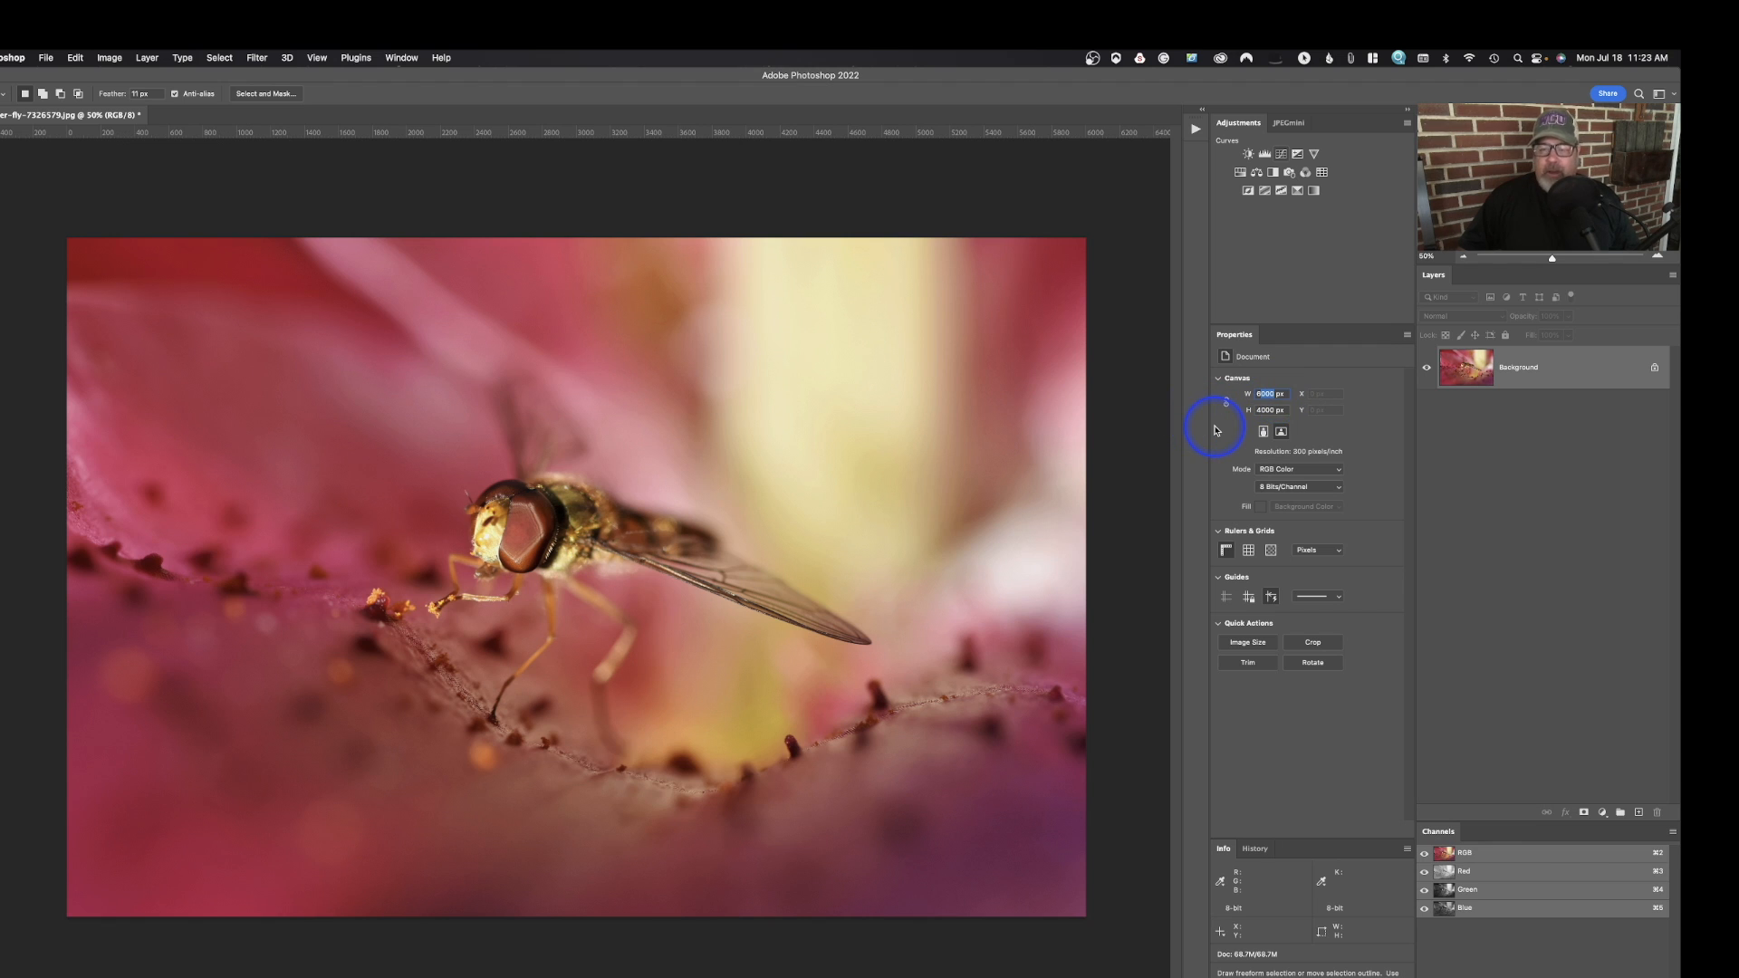
type("6500")
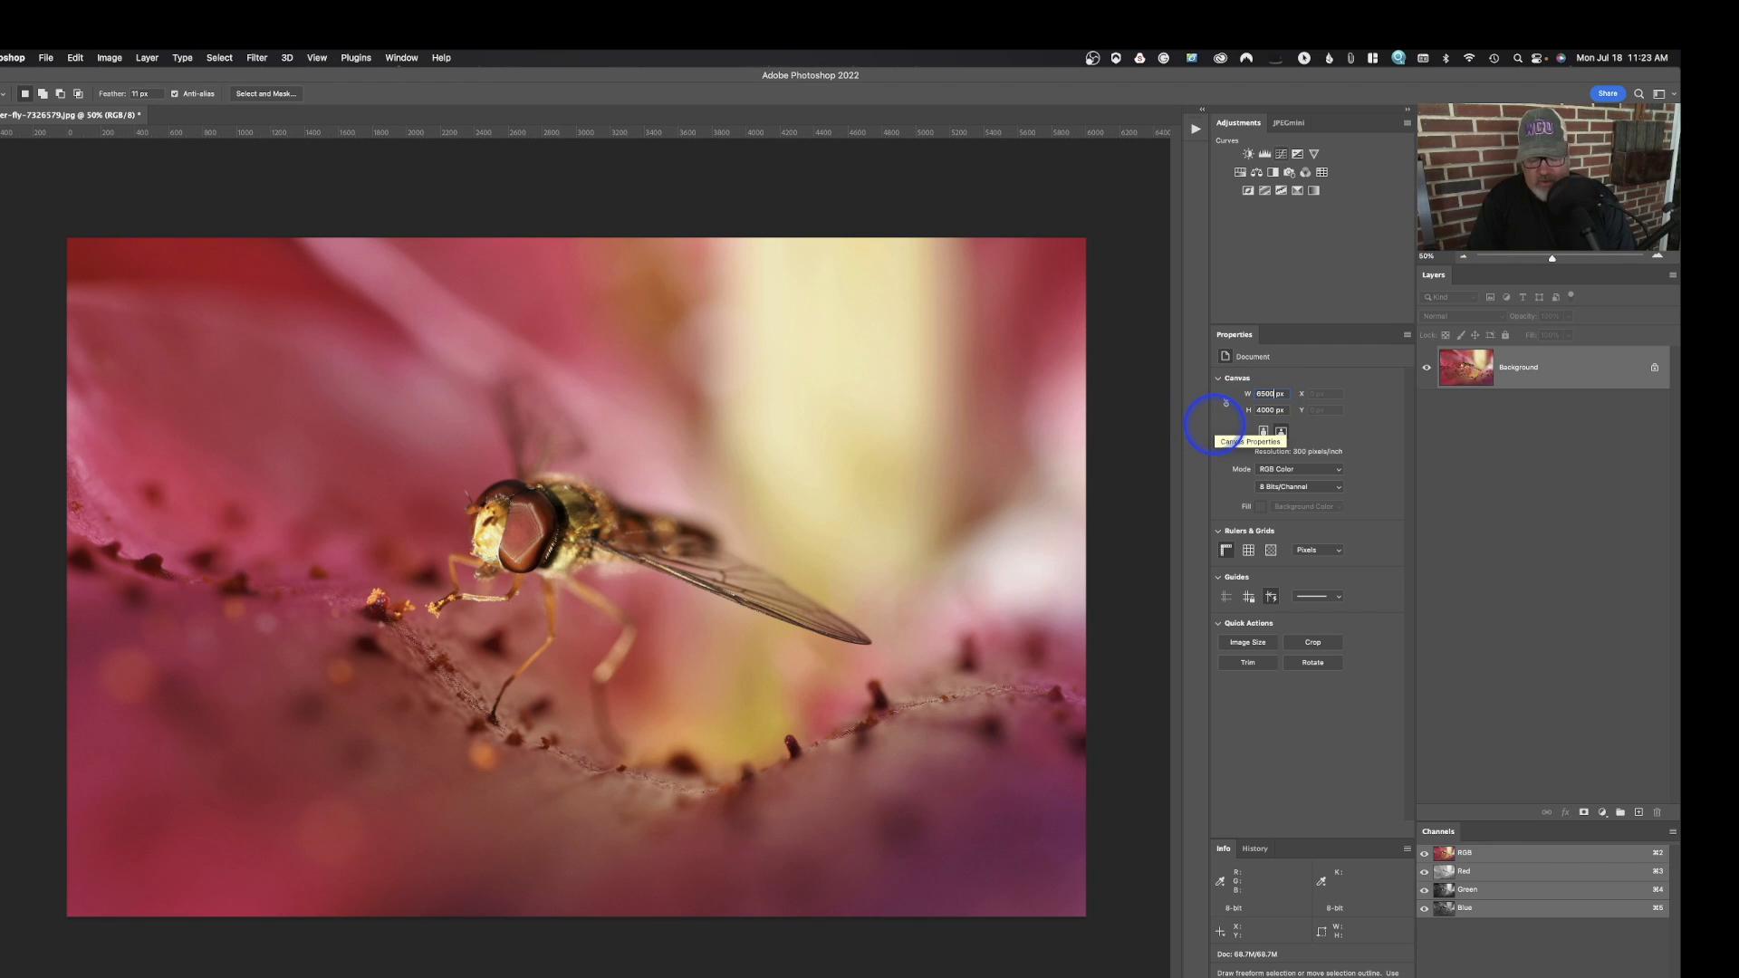
key("Tab")
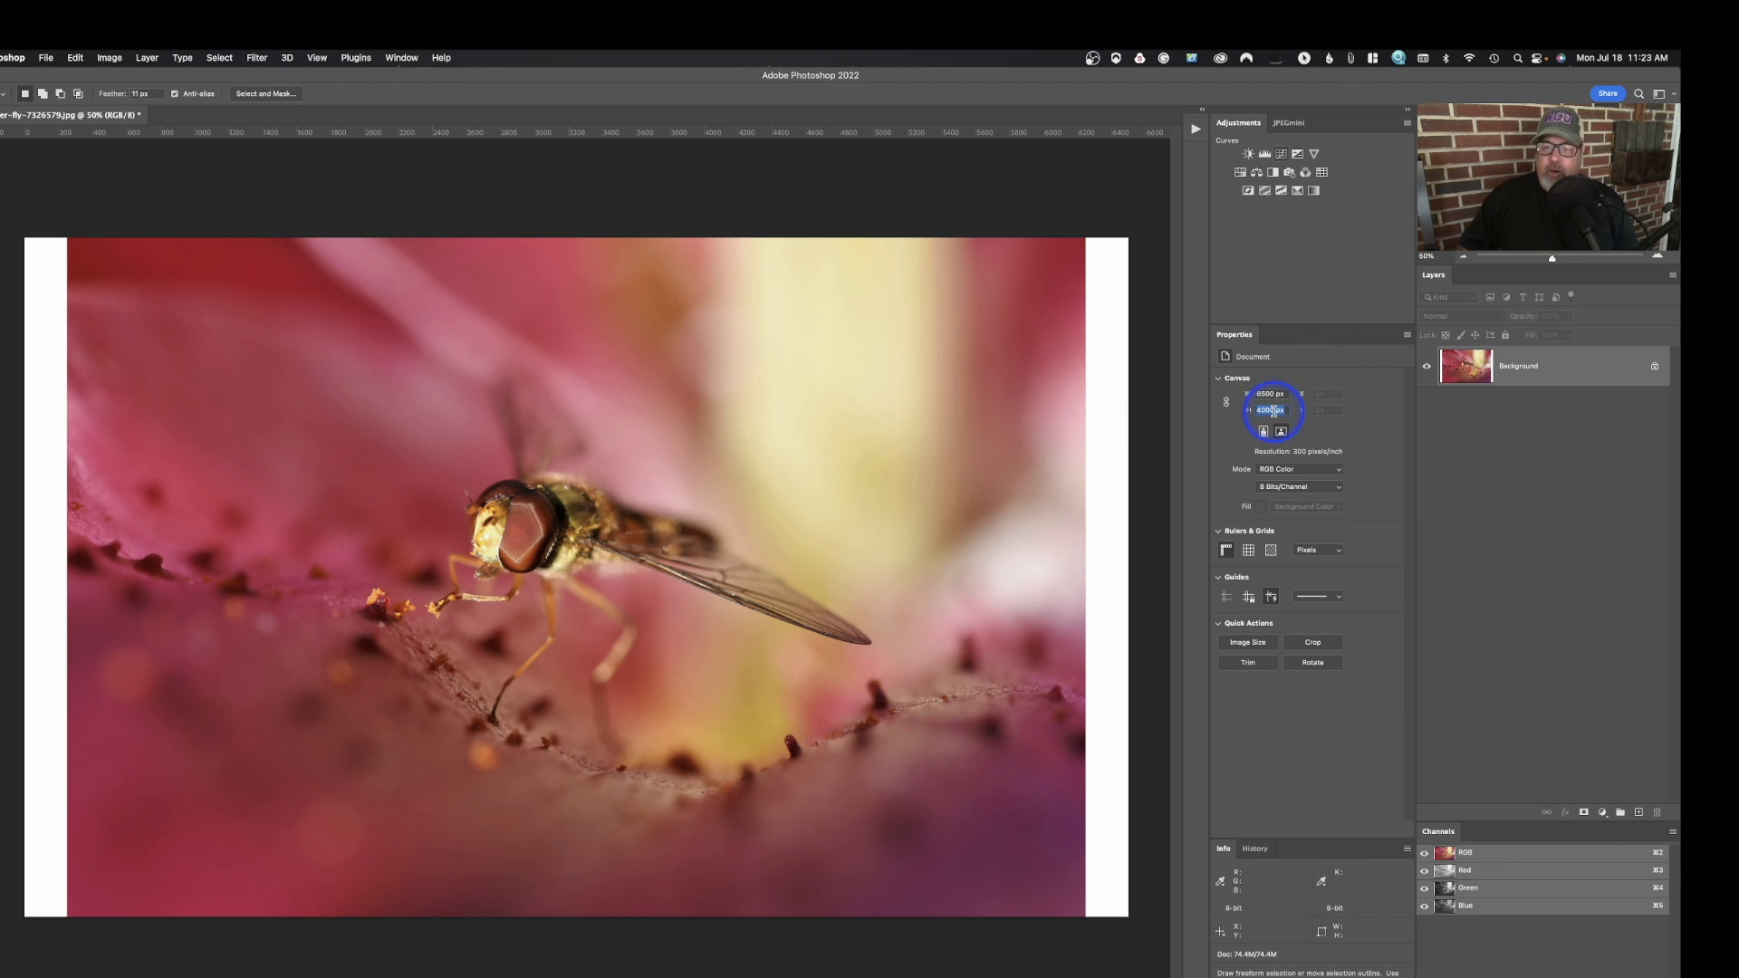
left_click(1274, 411)
left_click_drag(1274, 410, 1261, 410)
type("500")
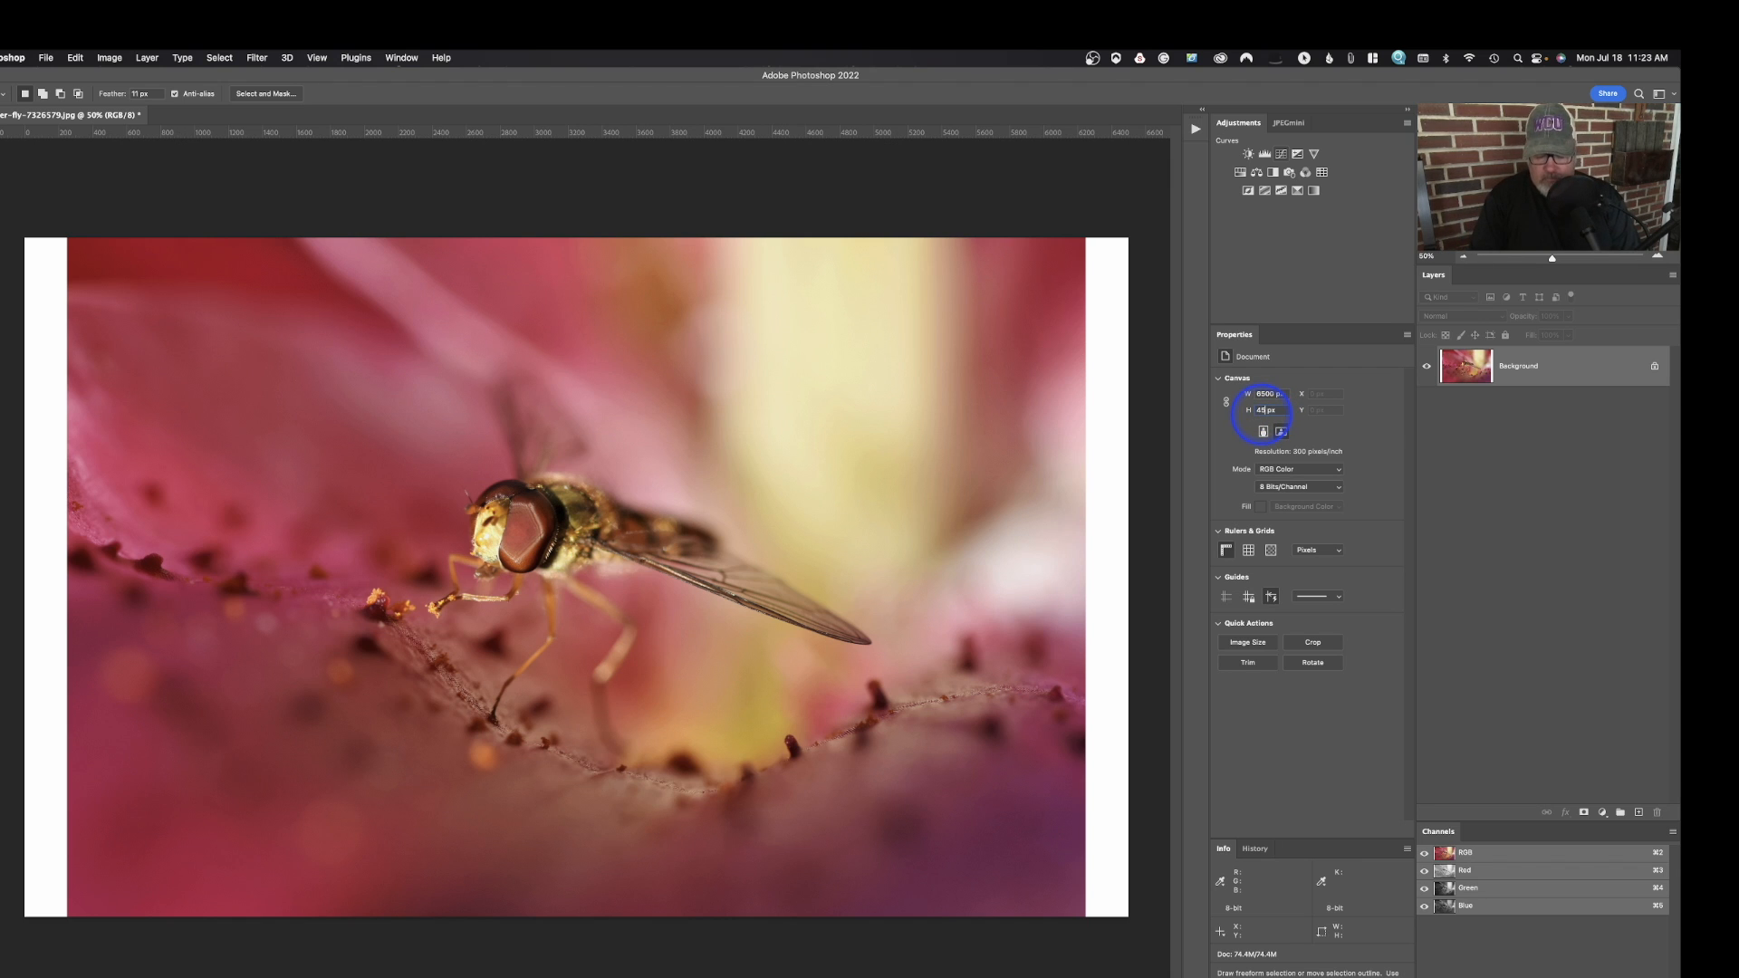
key("Return")
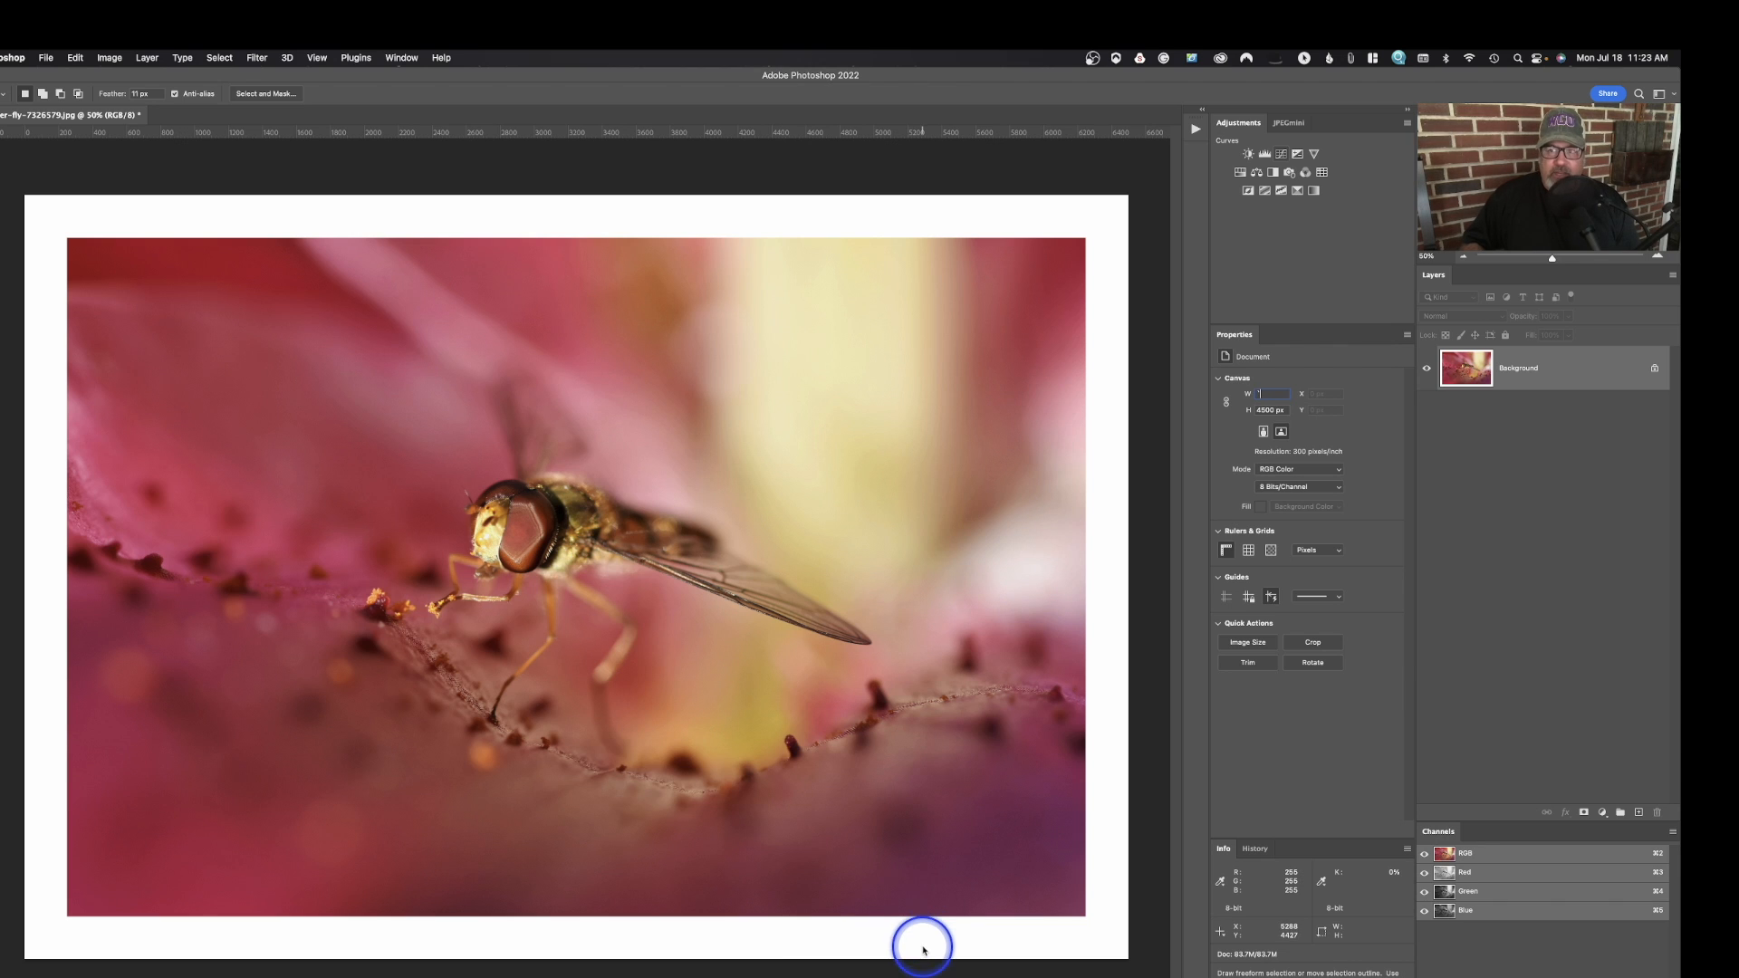
Undo the canvas enlargement and set the width to 6500 px with width and height linked so the height scales proportionally.
key("super+z")
left_click(1268, 391)
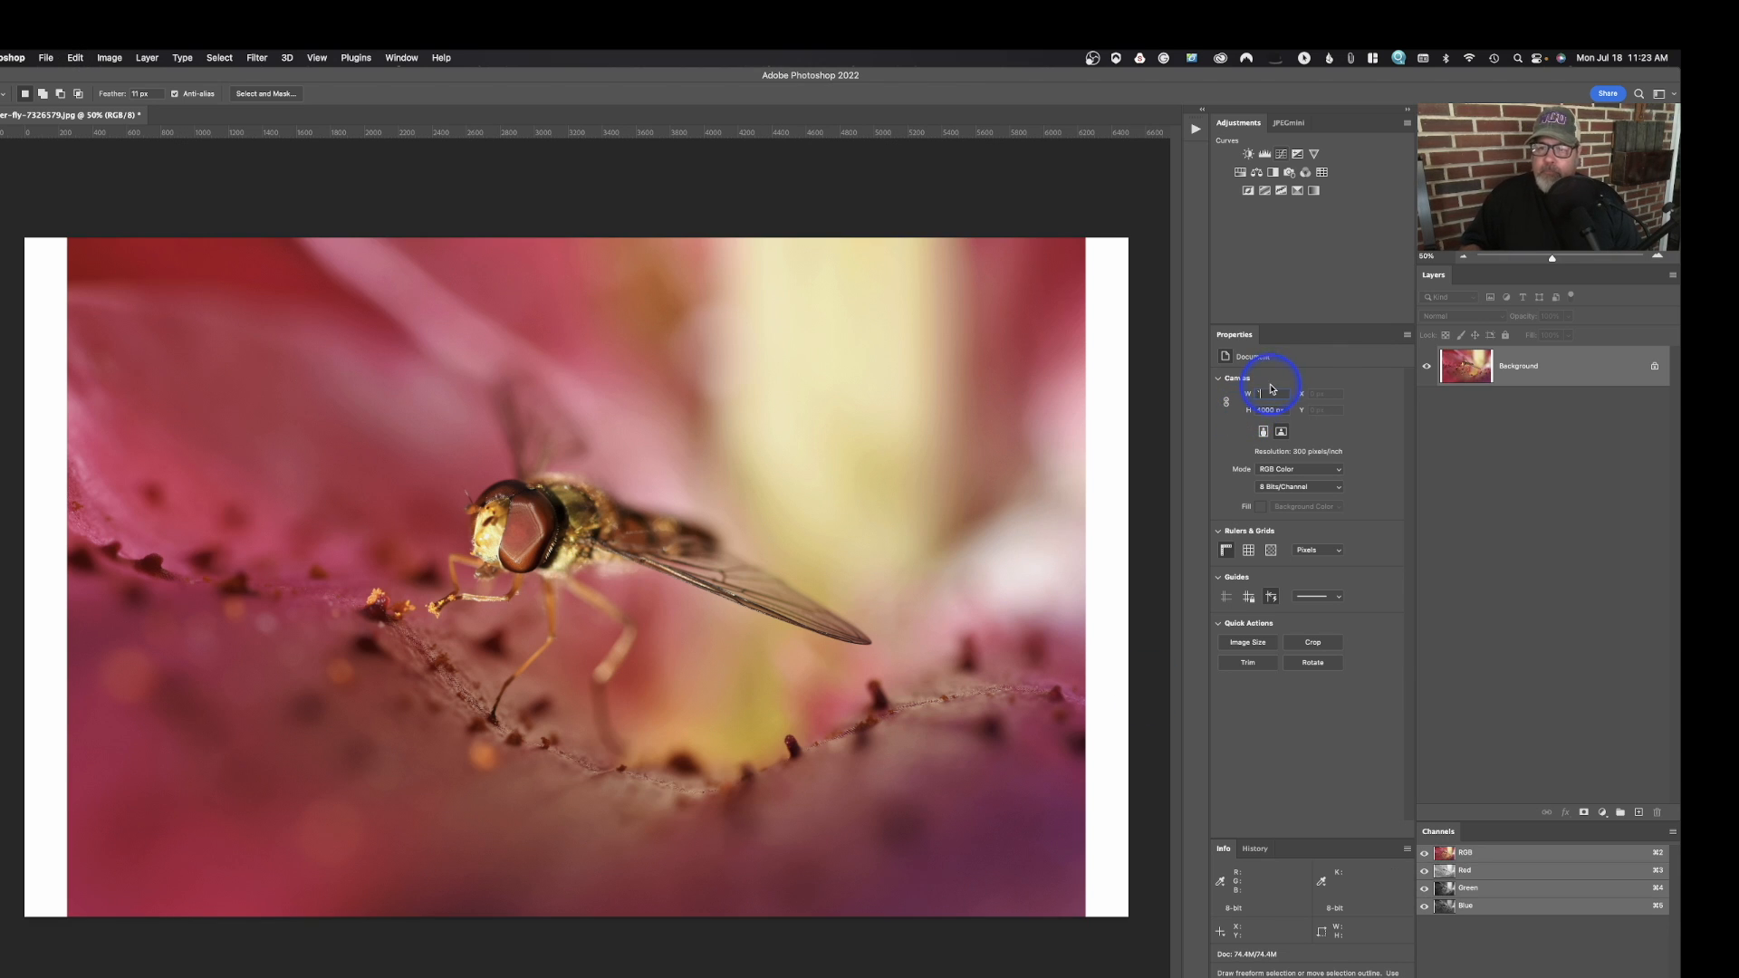
key("Return")
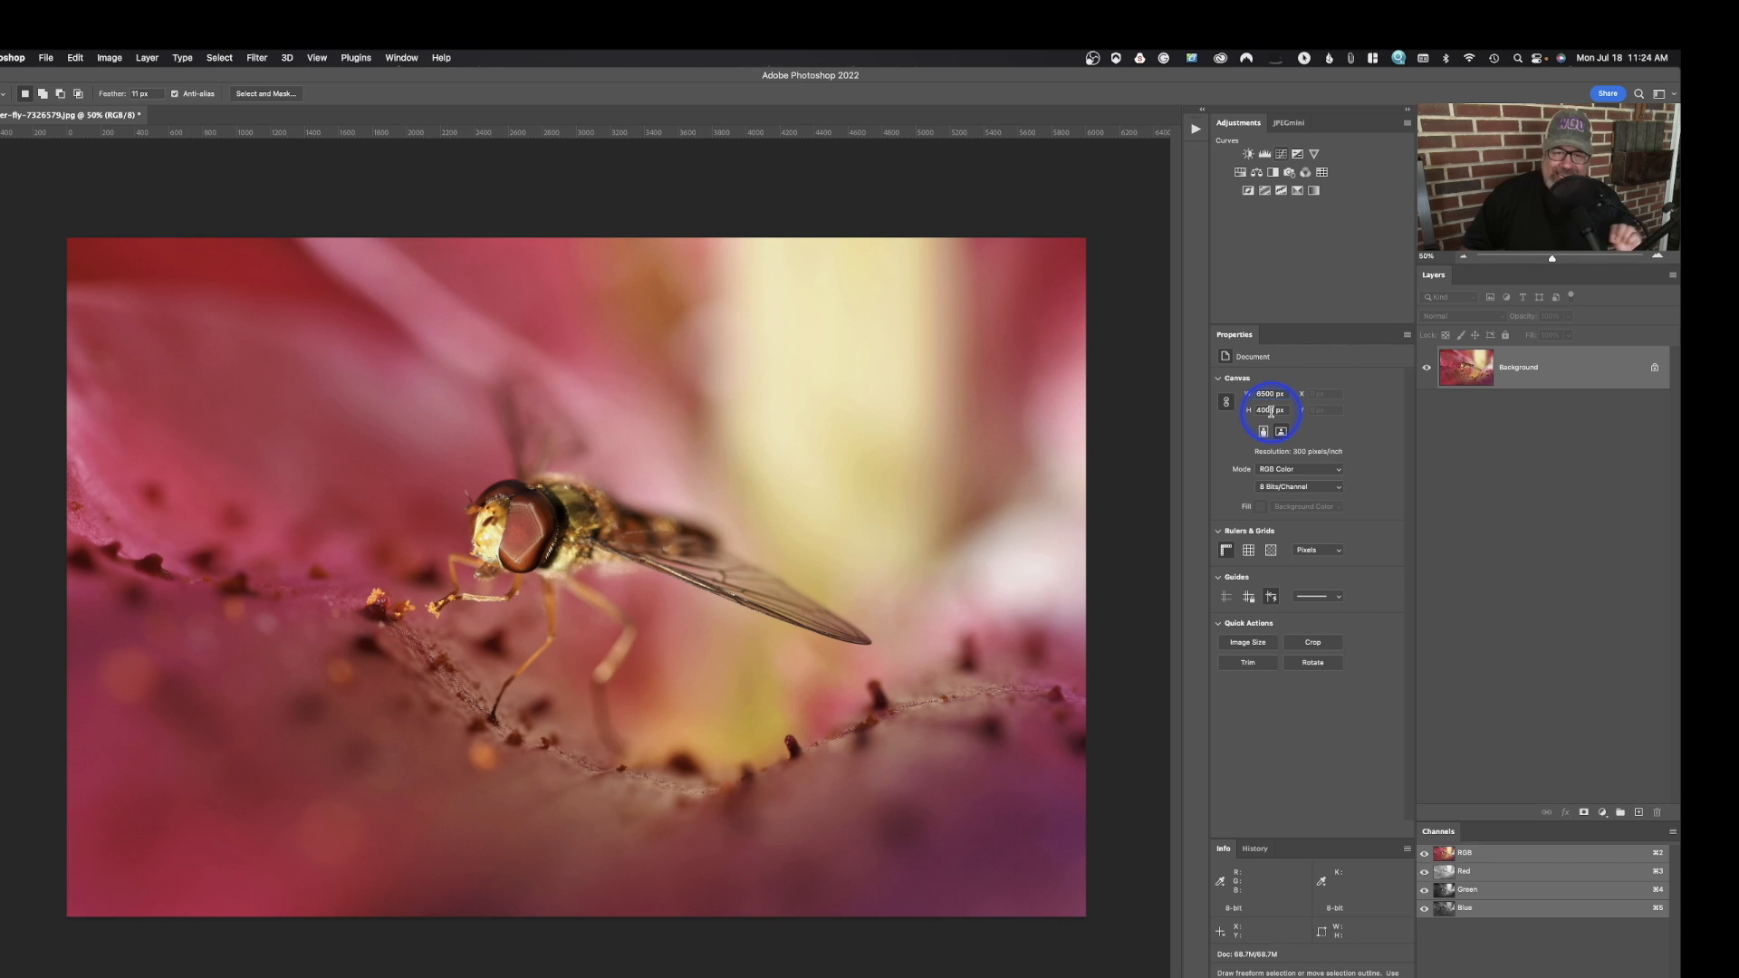
key("Return")
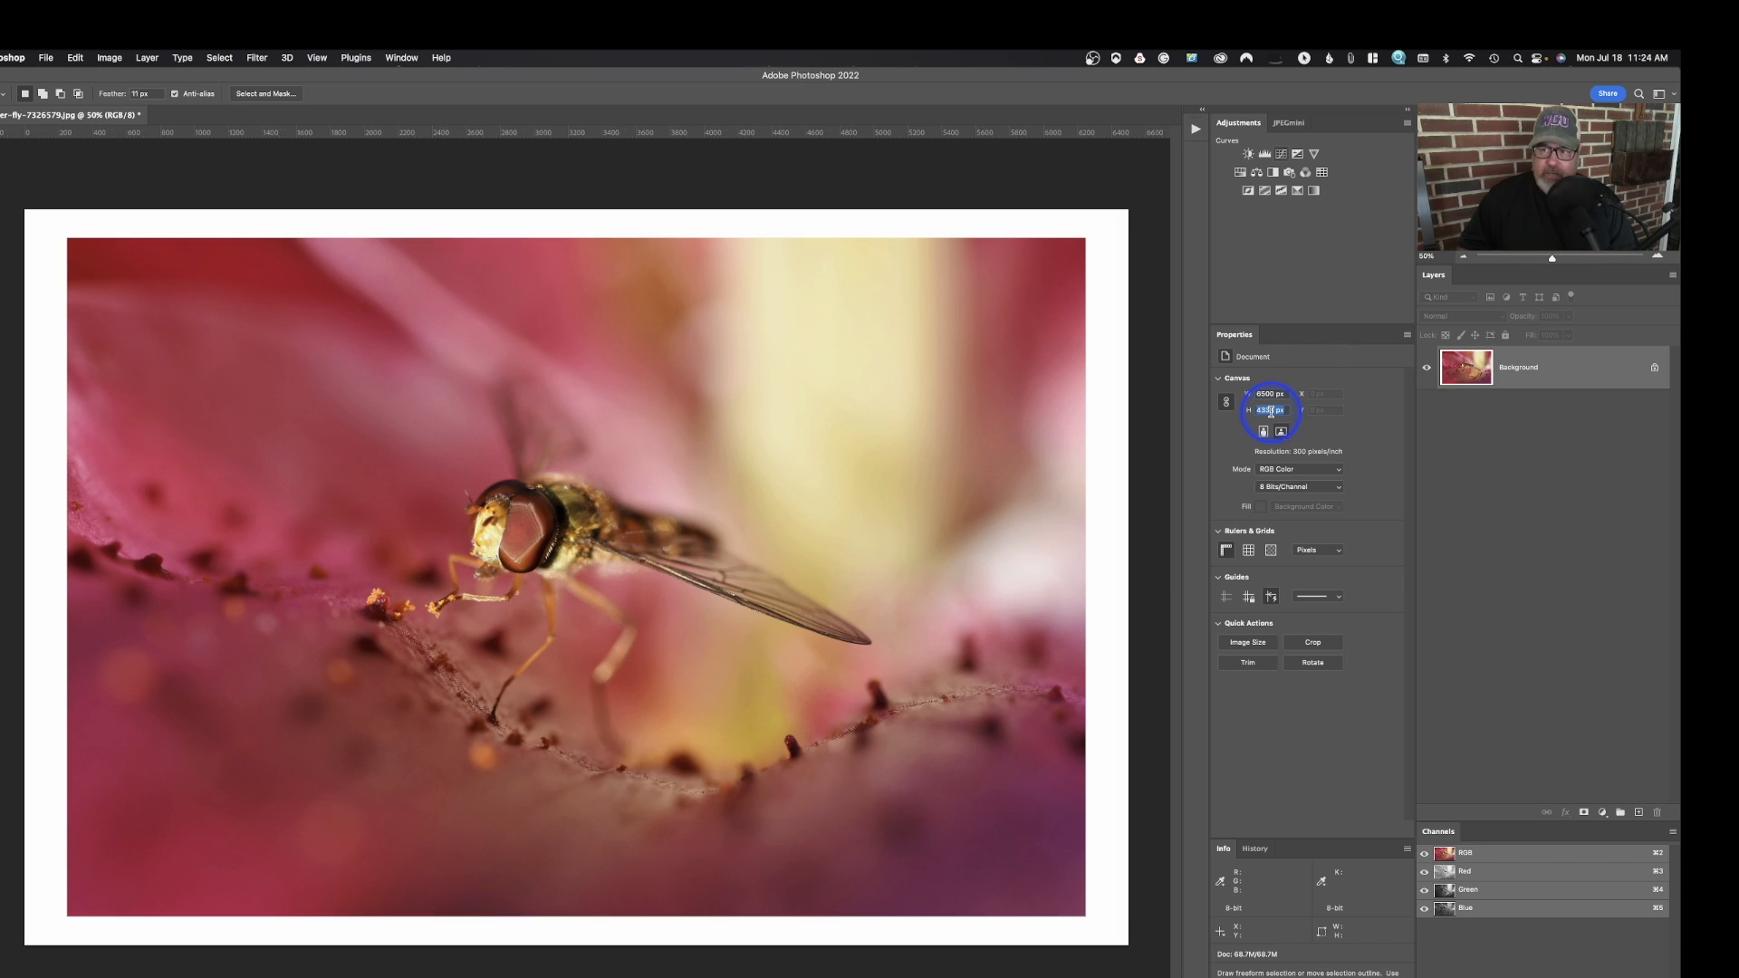
Set the canvas height to 4500 px with the width and height unlinked.
left_click(1267, 412)
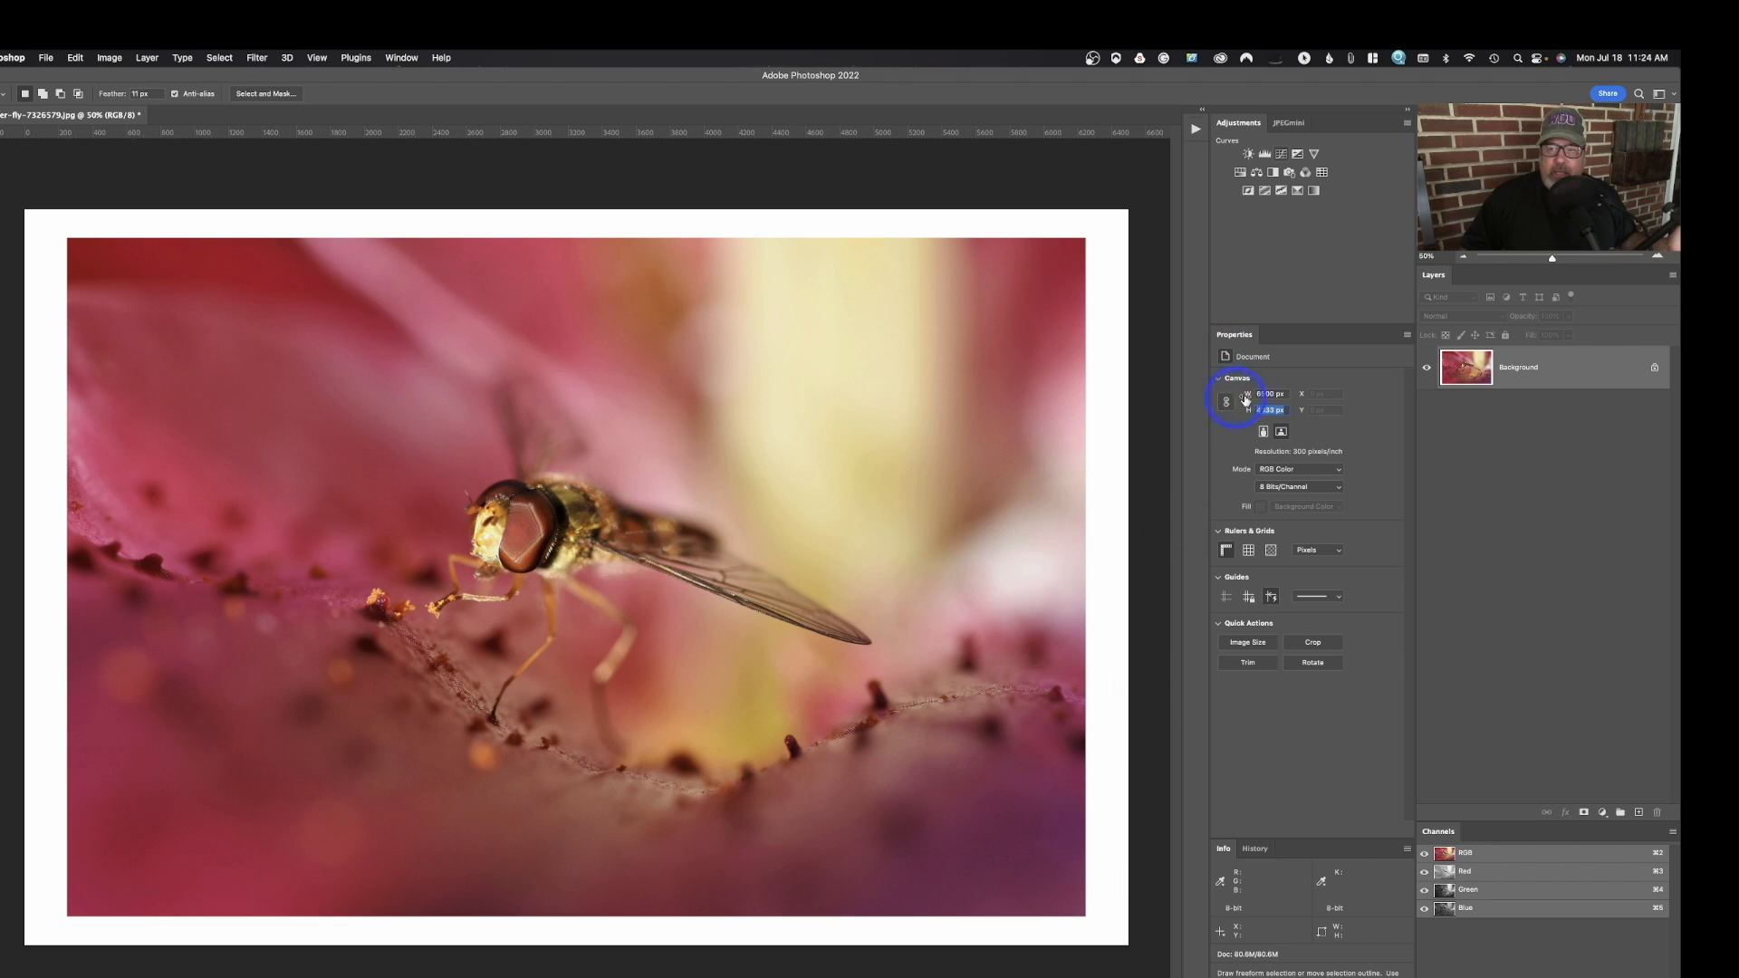
left_click(1279, 432)
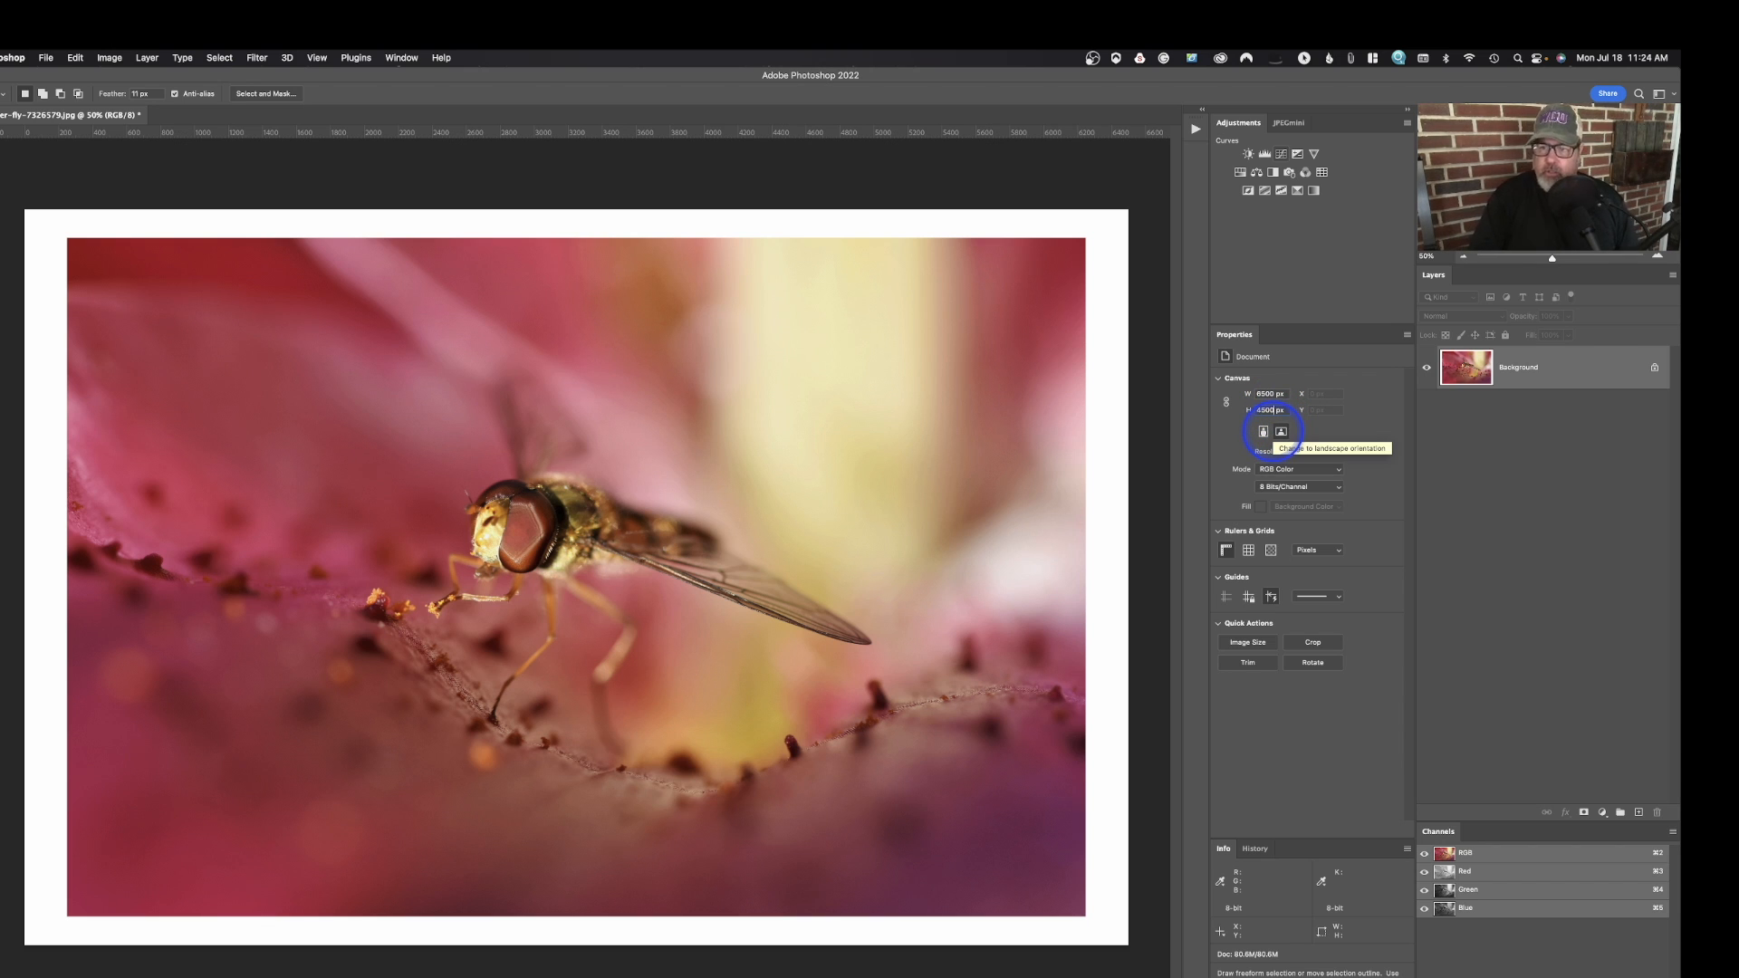
left_click(1279, 432)
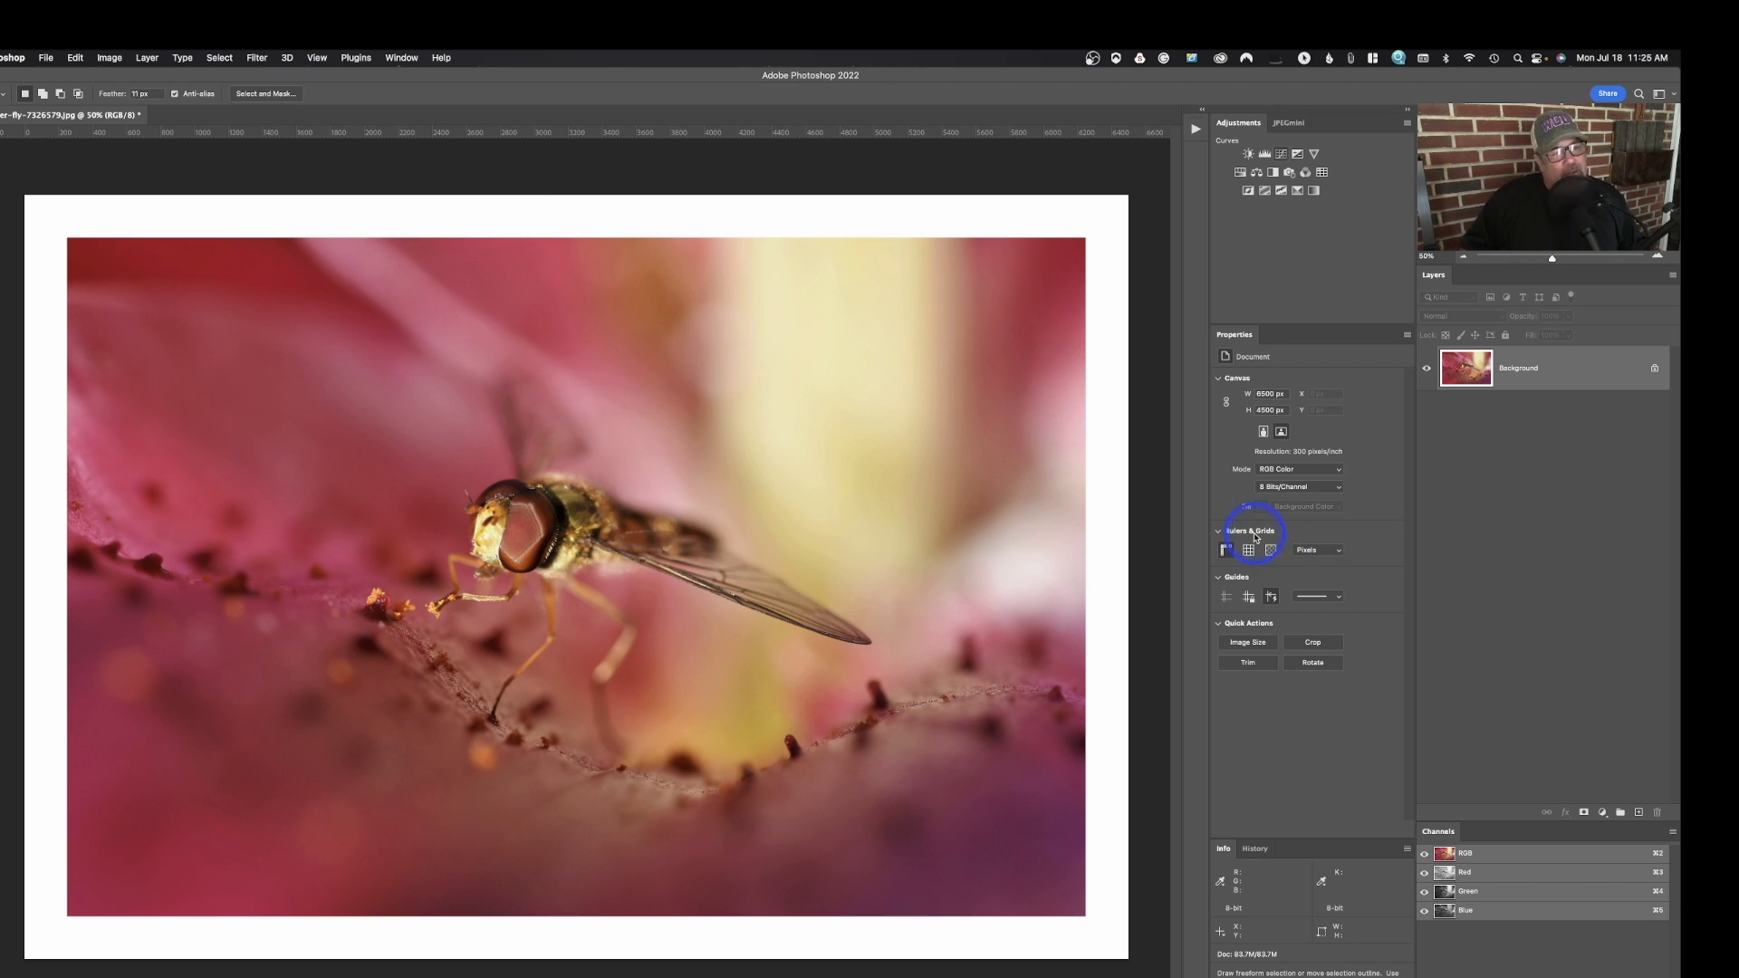
Collapse the canvas properties, and show and hide the grid over the image.
left_click(1218, 380)
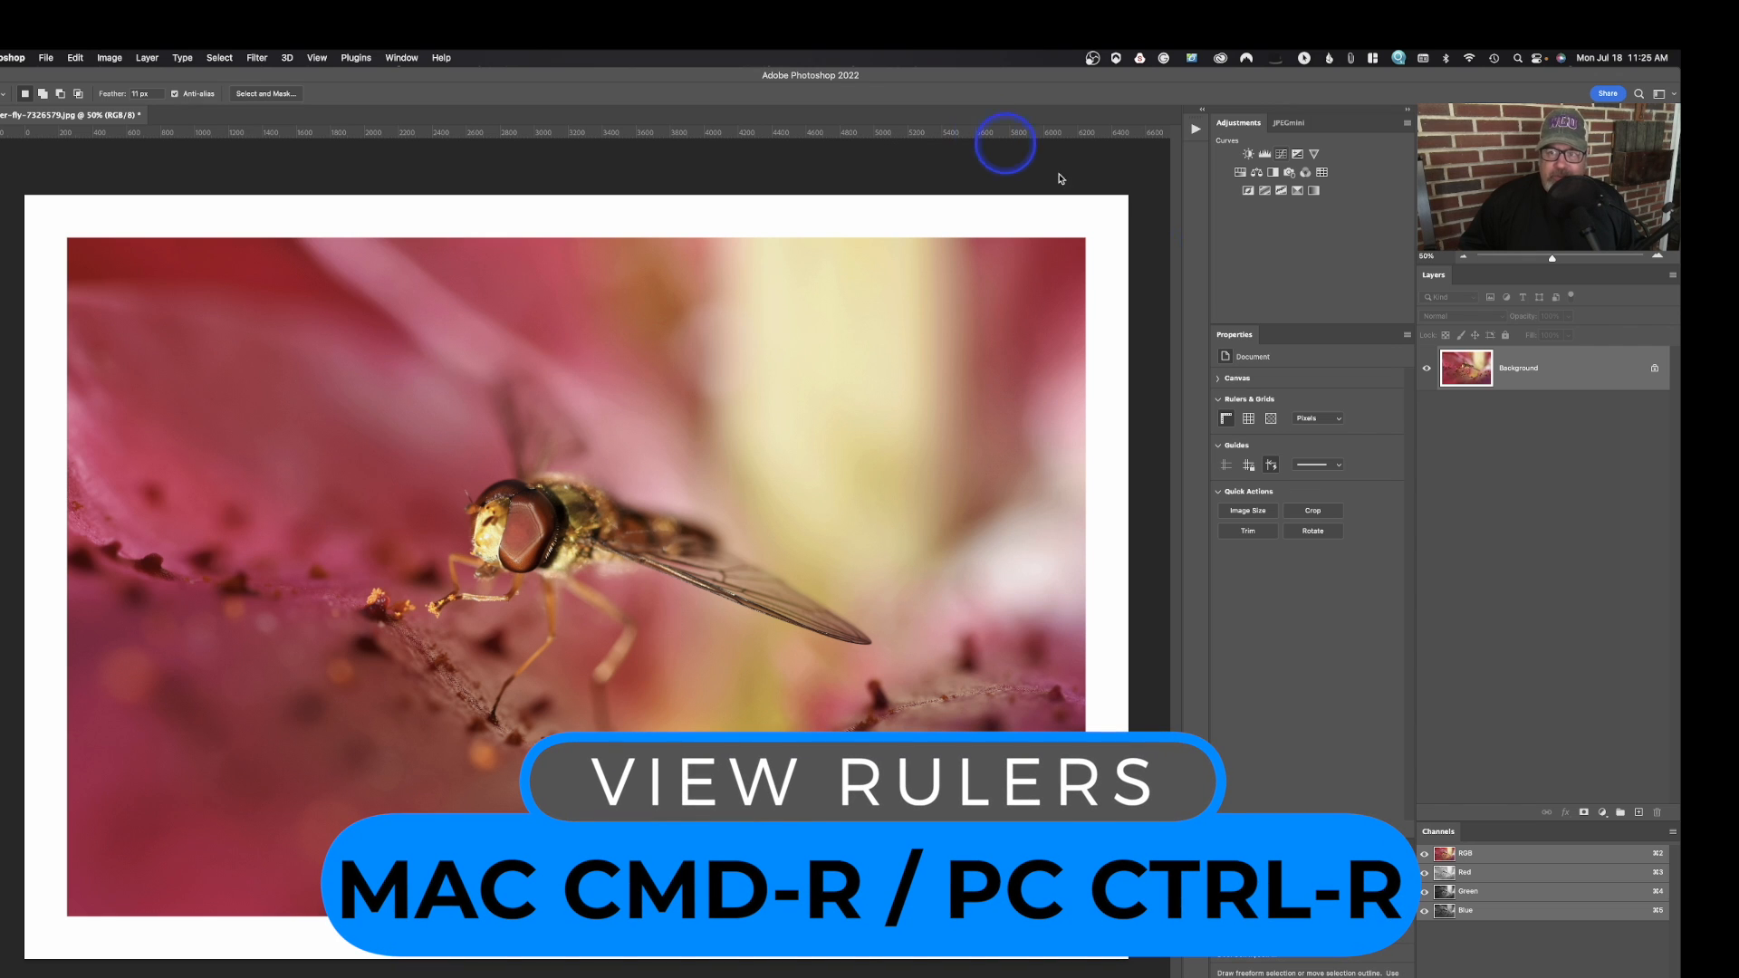
left_click(1226, 420)
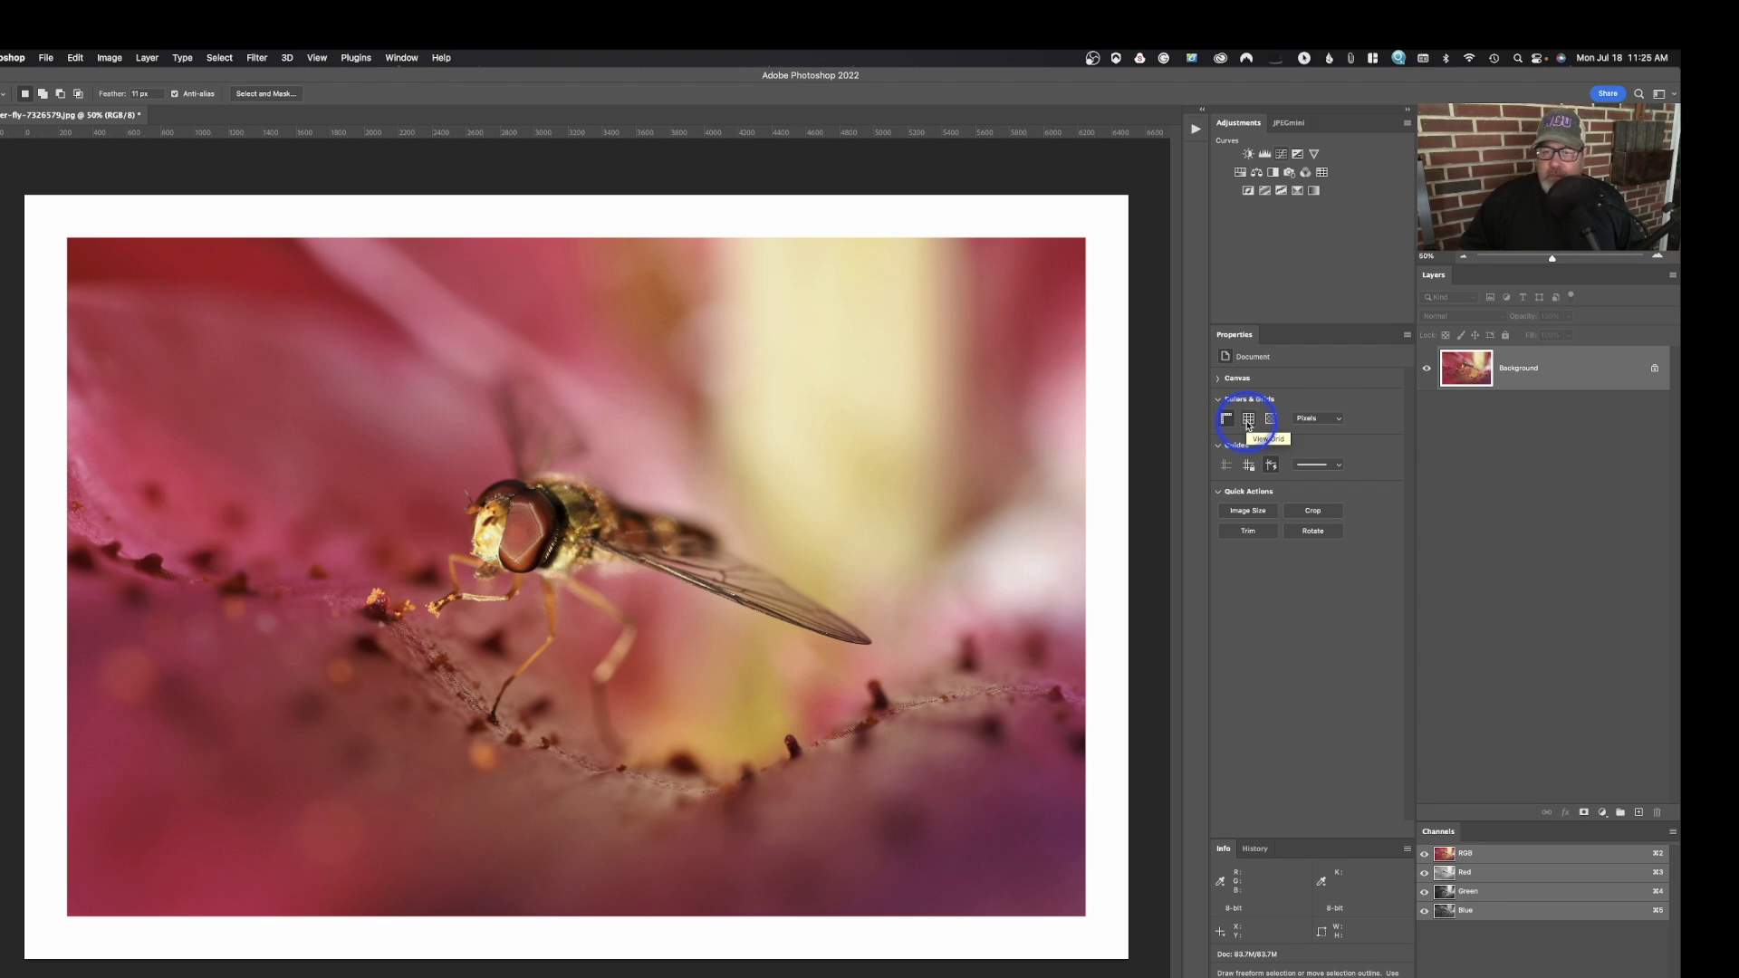
left_click(1248, 419)
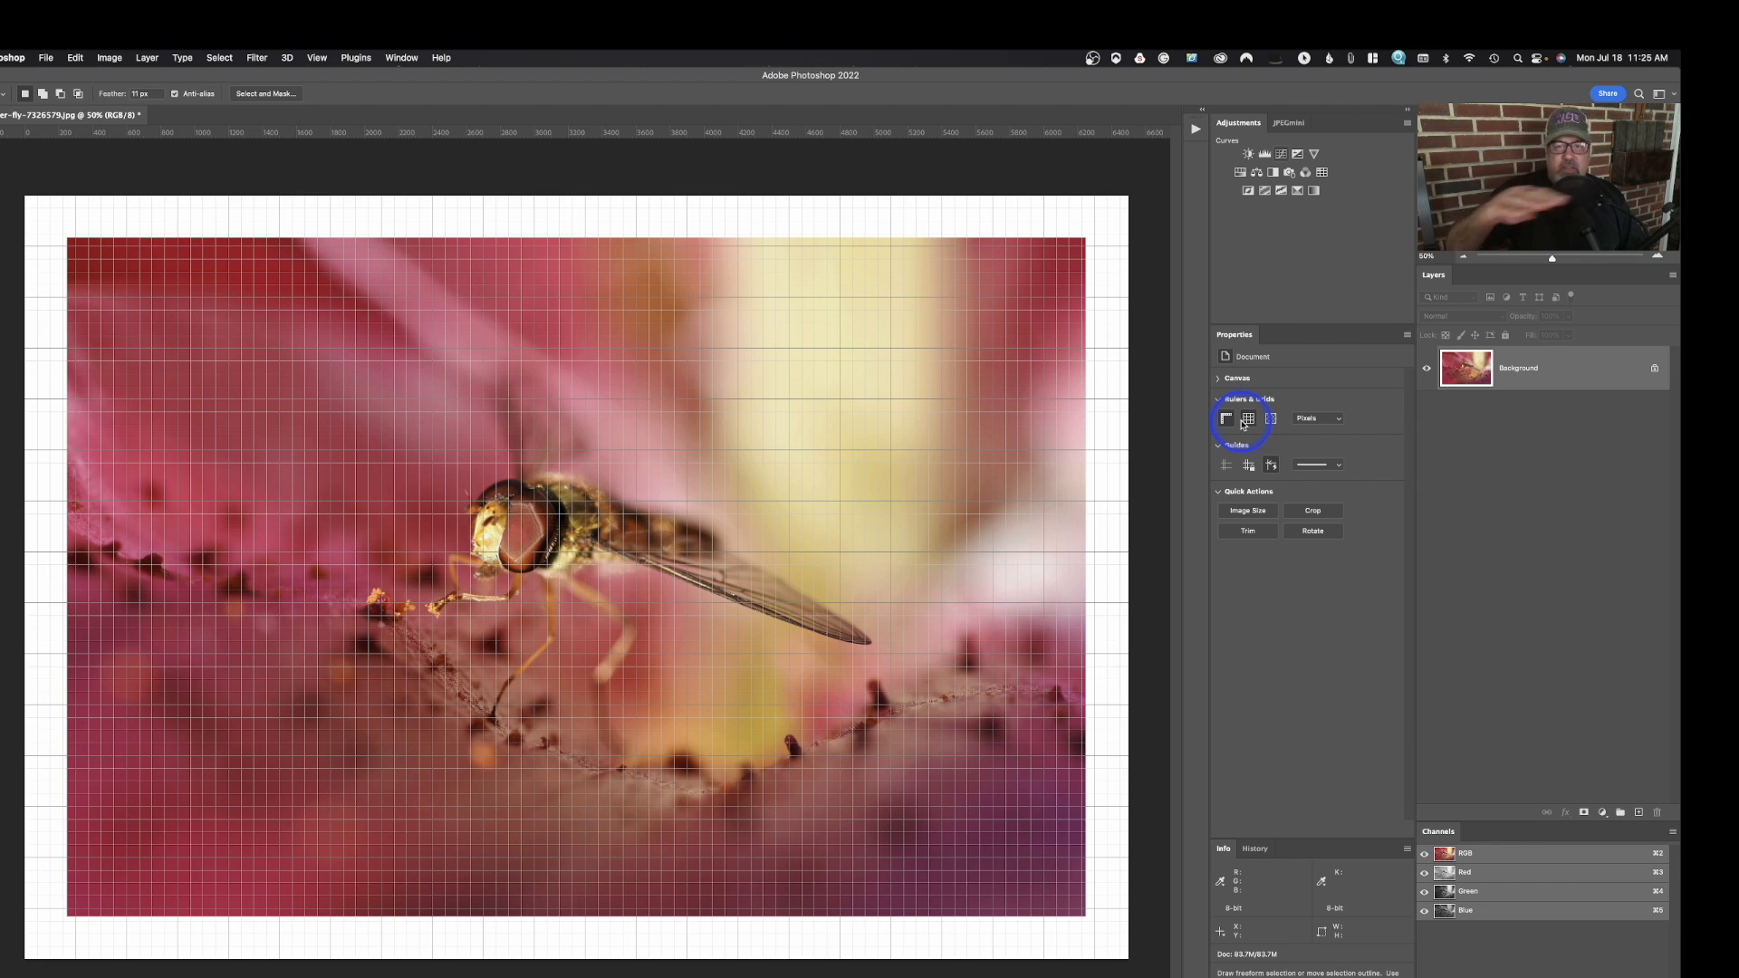
left_click(1248, 419)
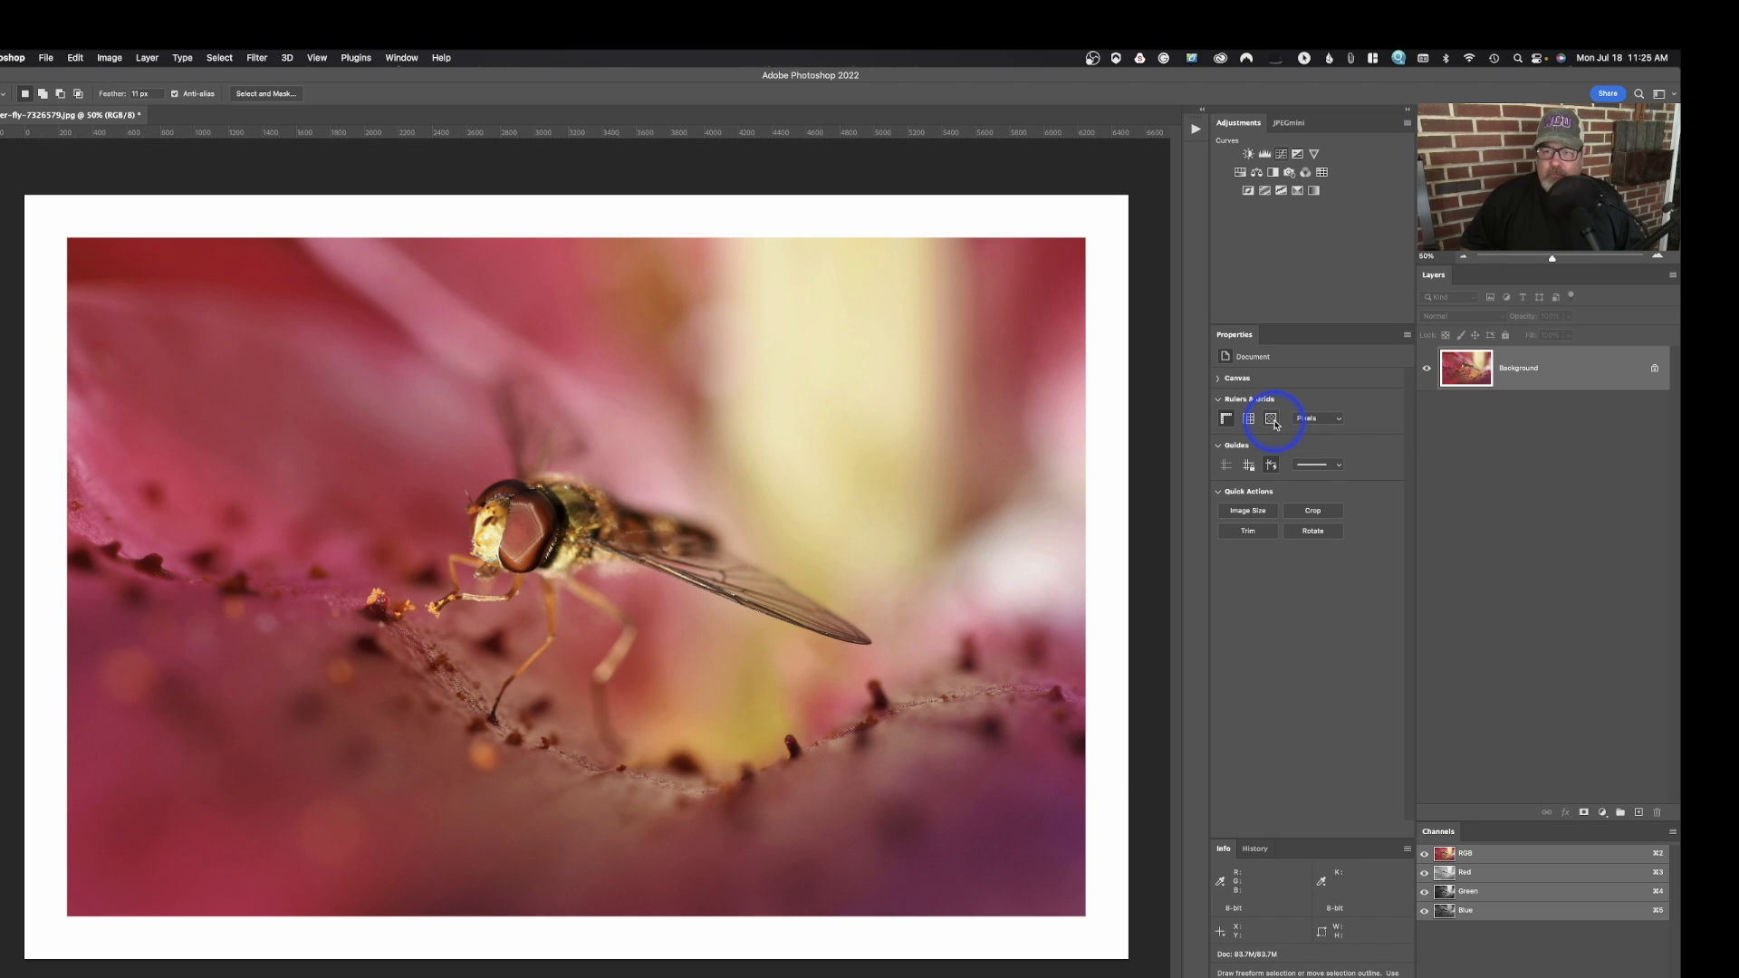
View the Transparency & Gamut preferences for the transparency grid, and cancel without changes.
left_click(1271, 420)
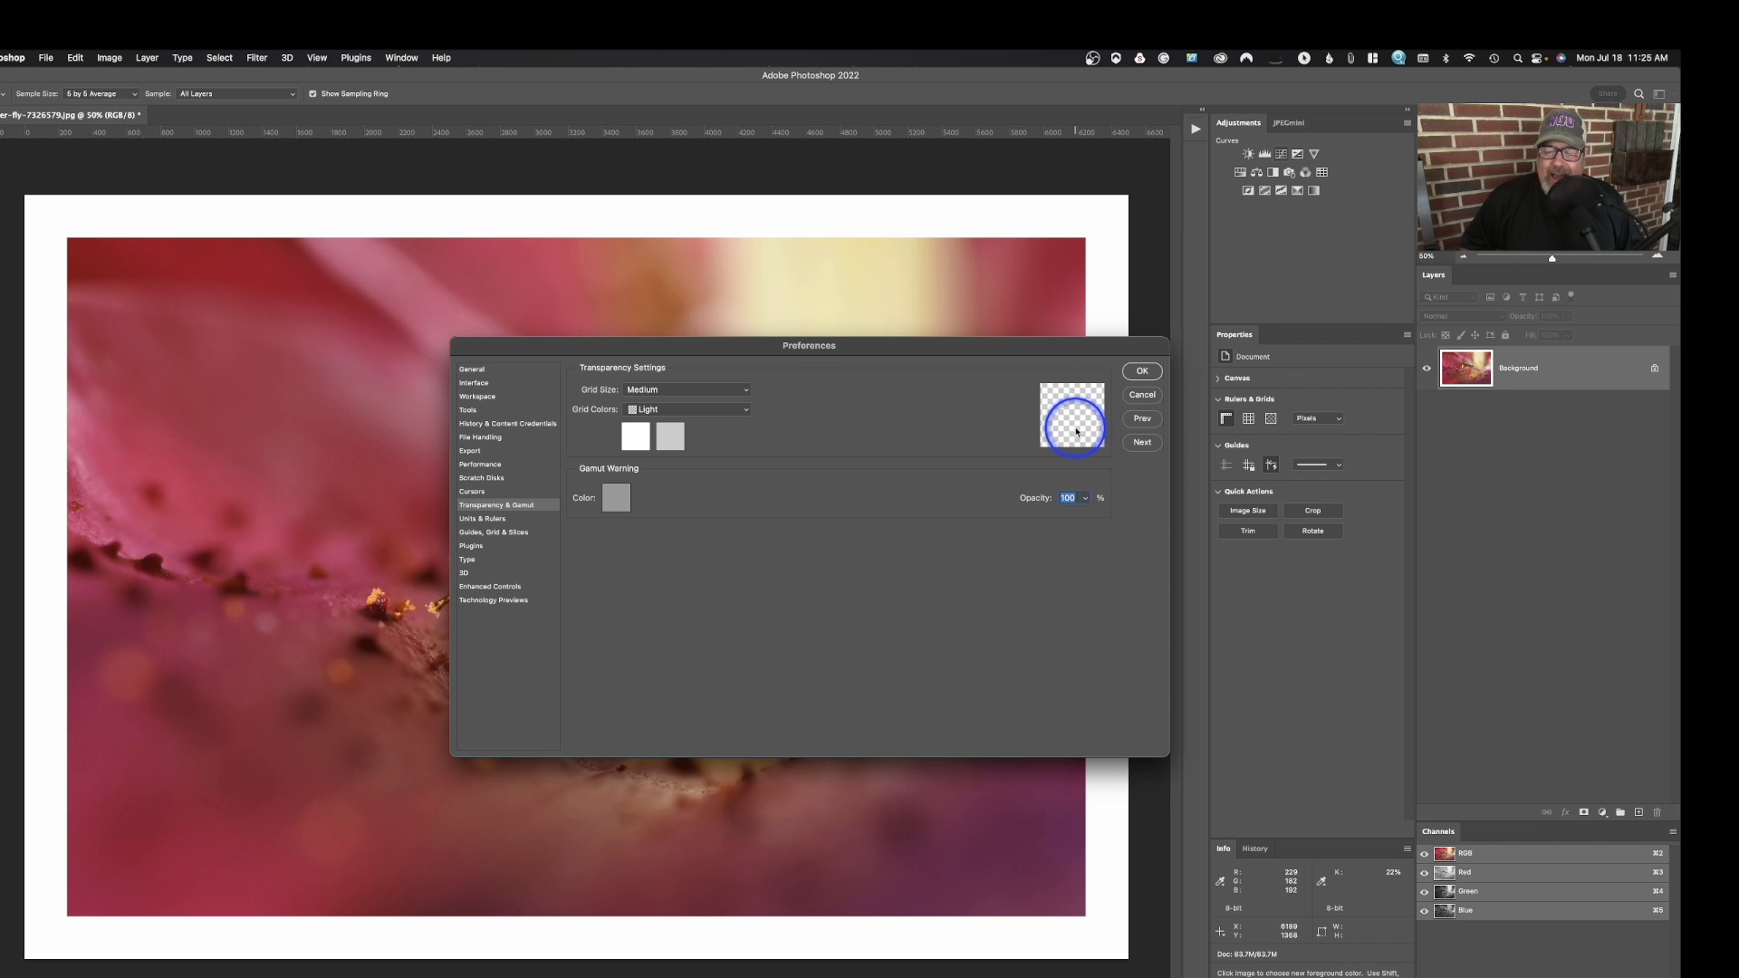
left_click(1142, 395)
key("l")
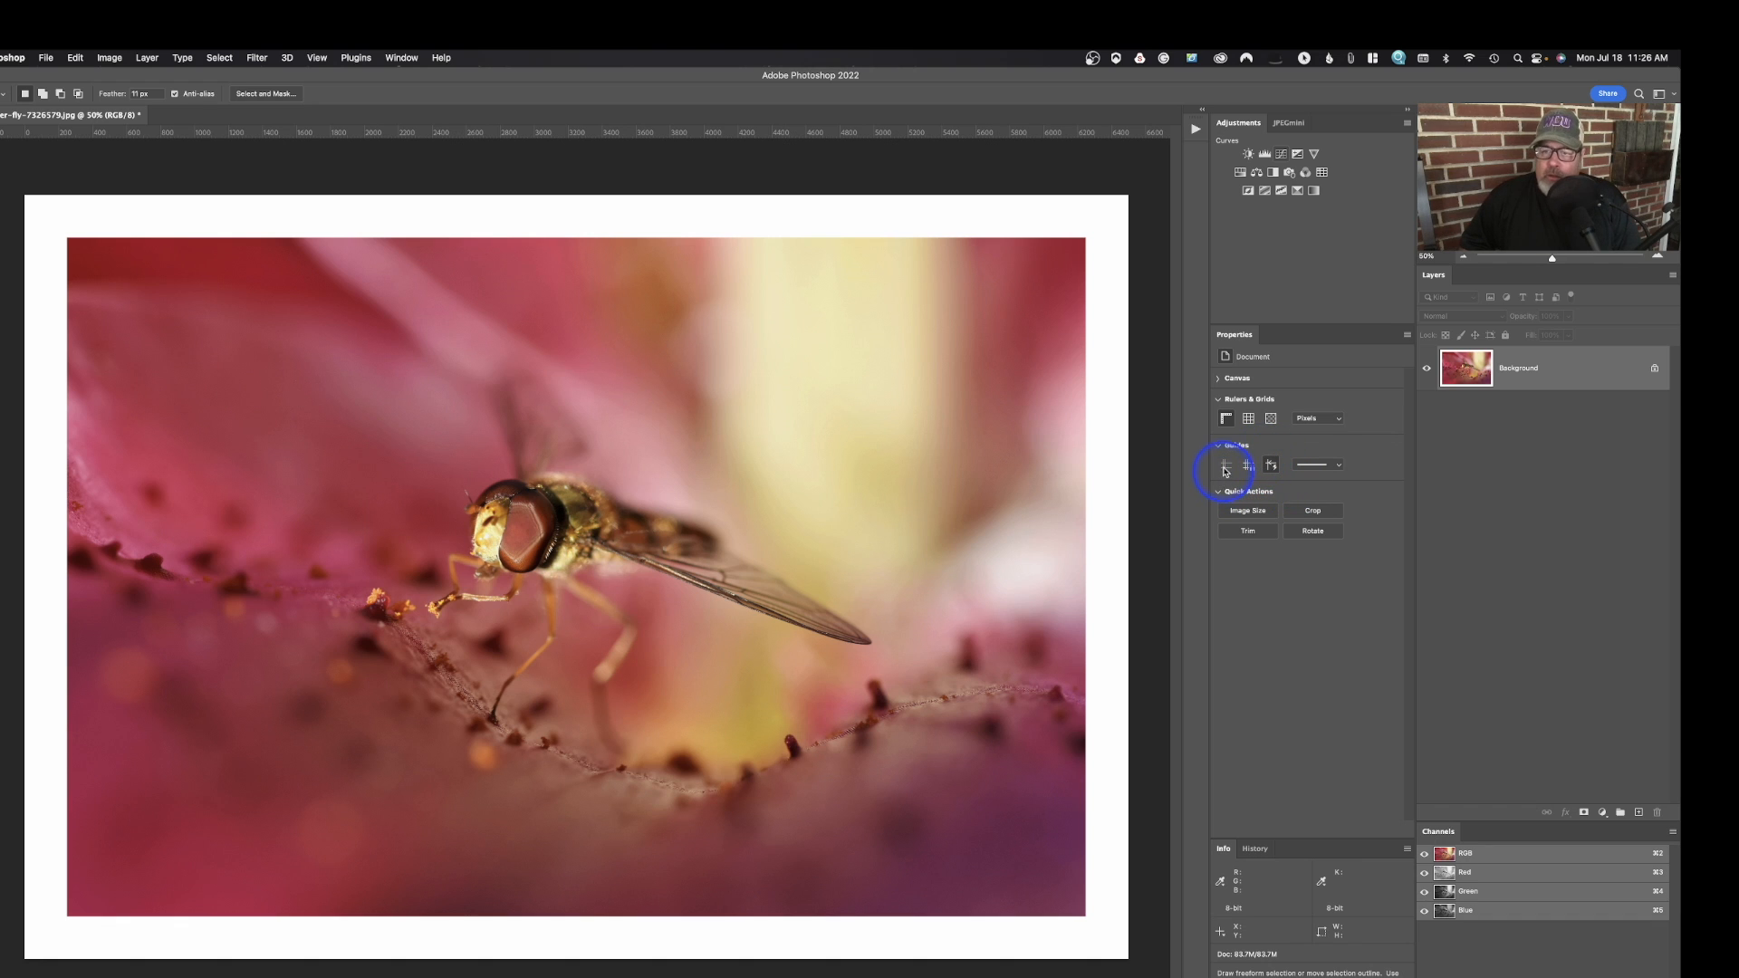
Collapse the rulers and grids properties and place two horizontal guides across the upper image, the lower one at about 1300 px.
left_click(1221, 400)
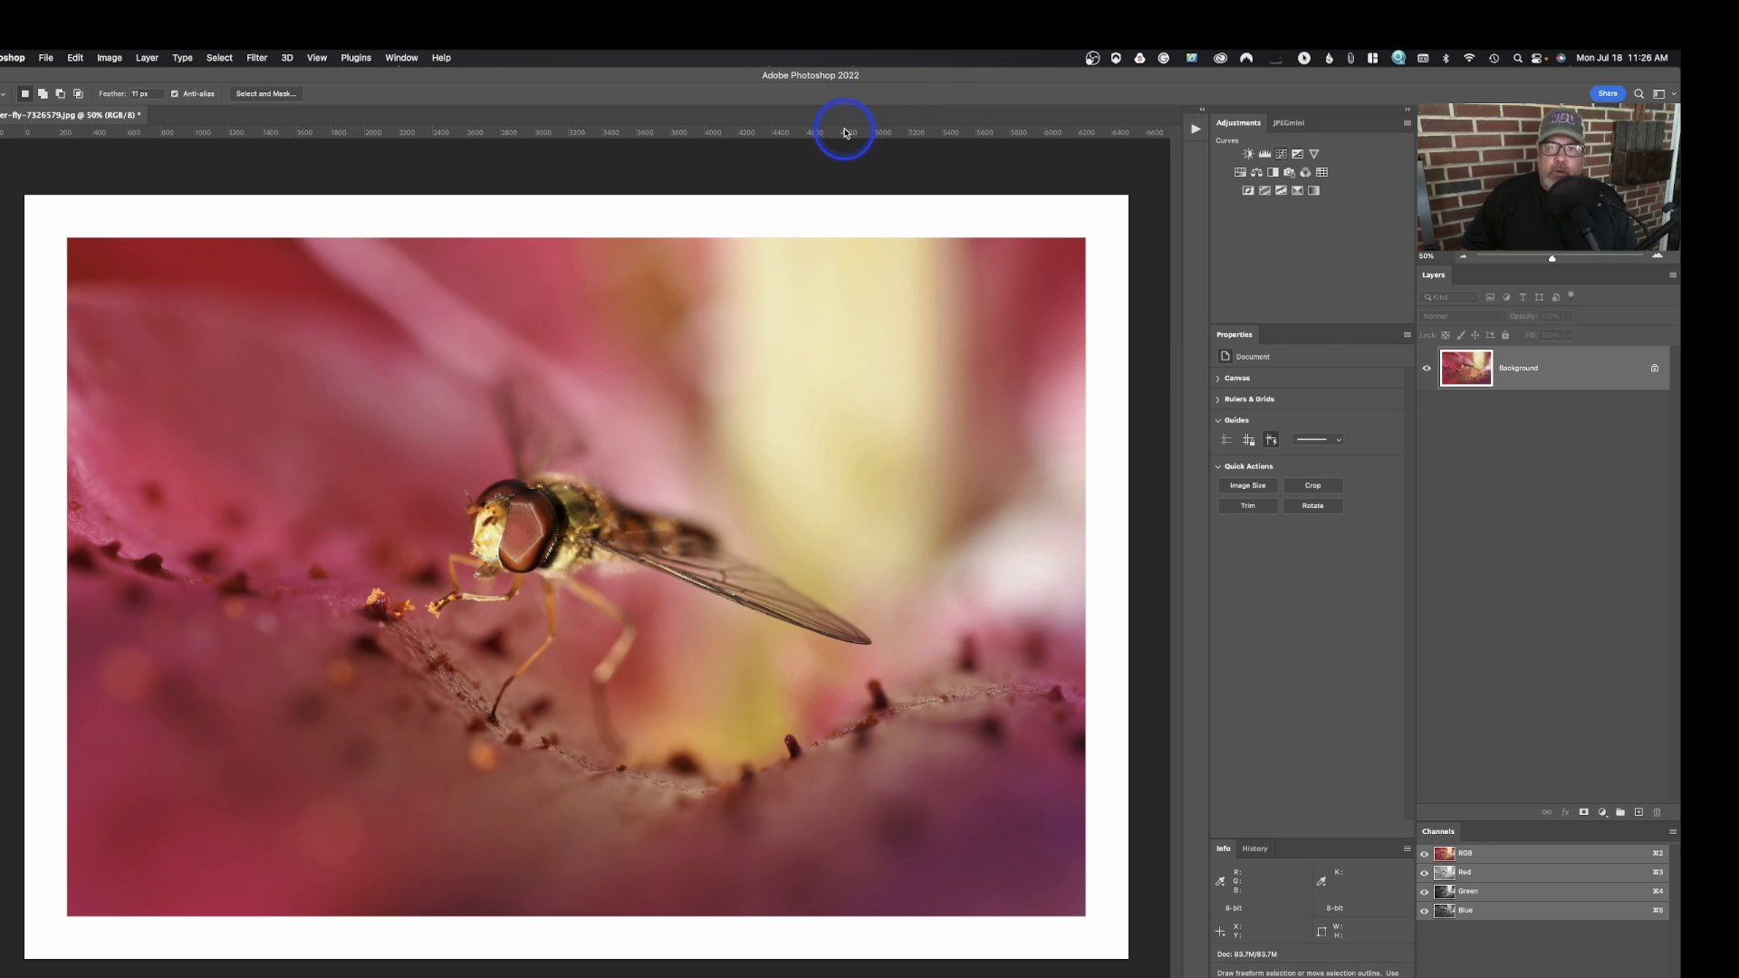
left_click_drag(844, 133, 841, 329)
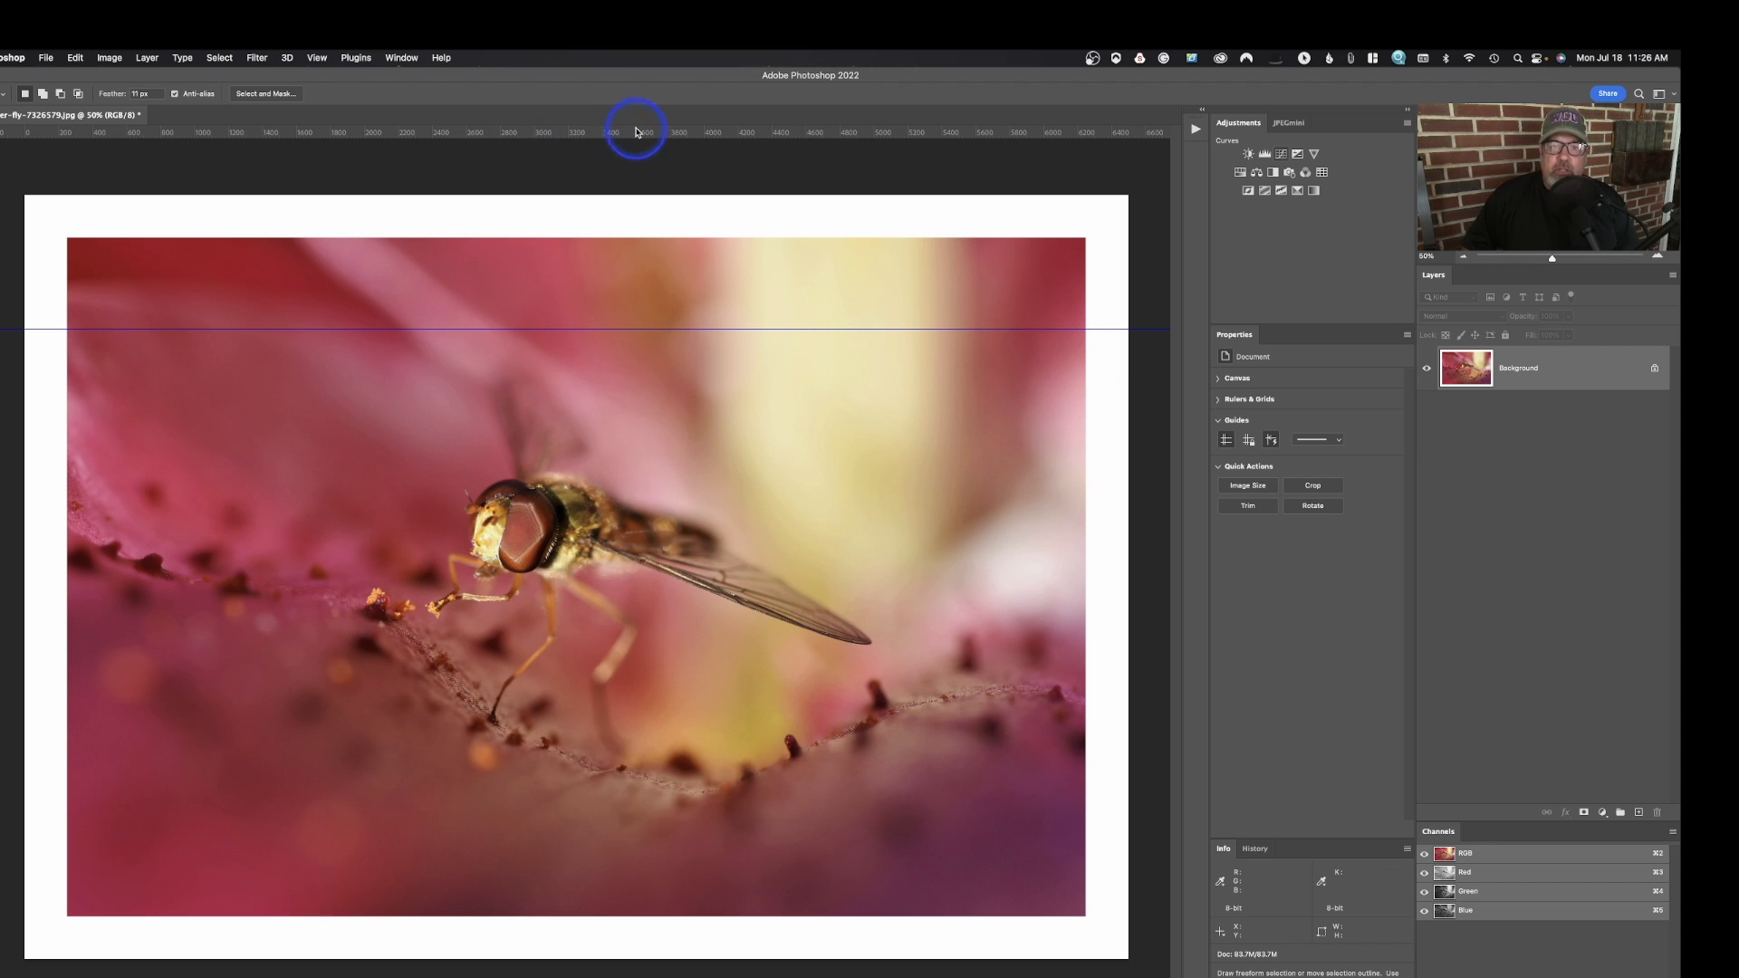
left_click_drag(632, 136, 630, 415)
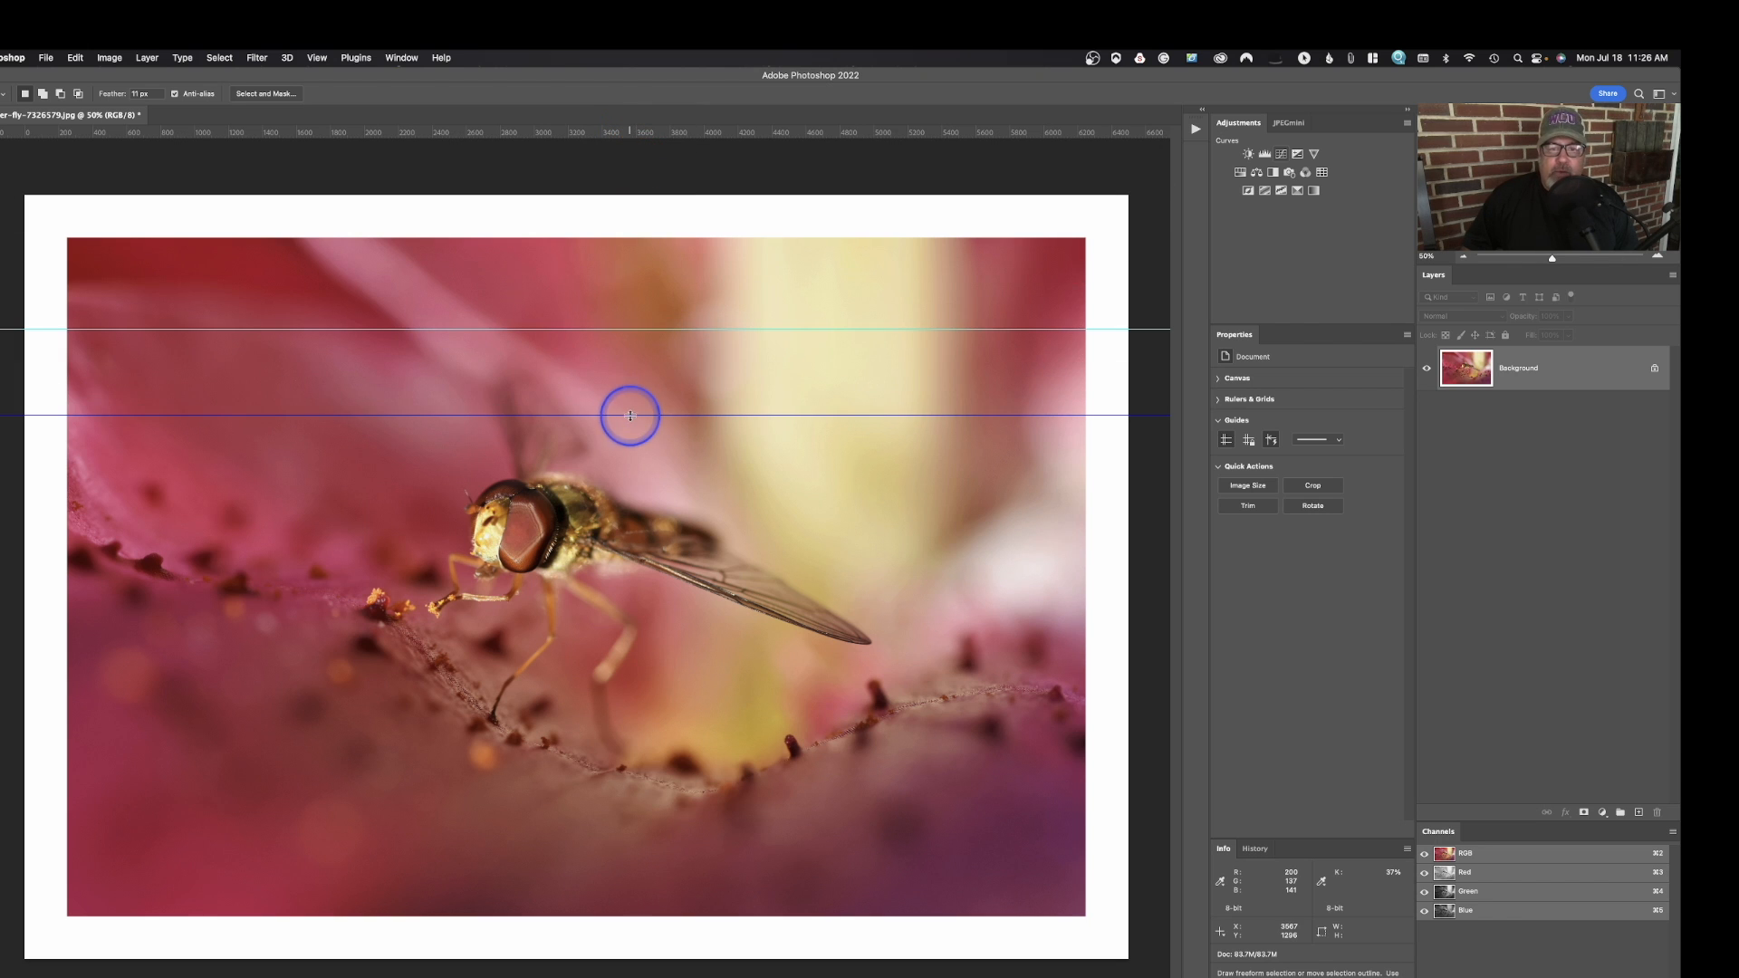
left_click(317, 58)
mouse_move(350, 407)
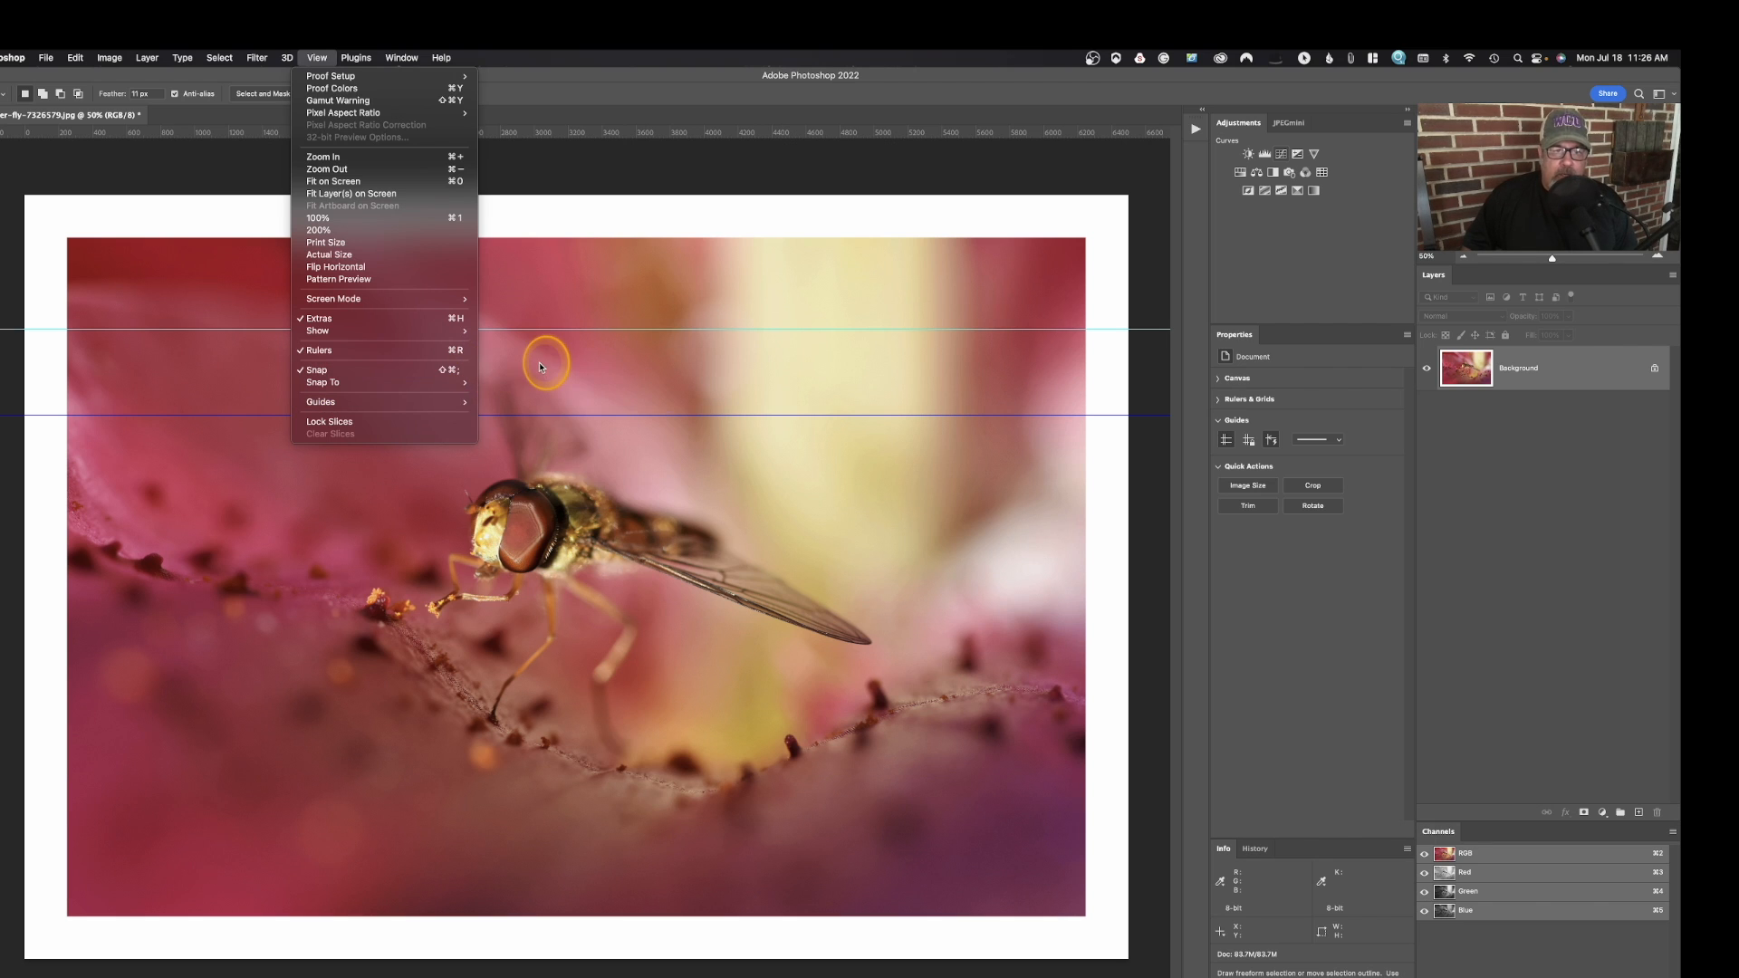
left_click(609, 355)
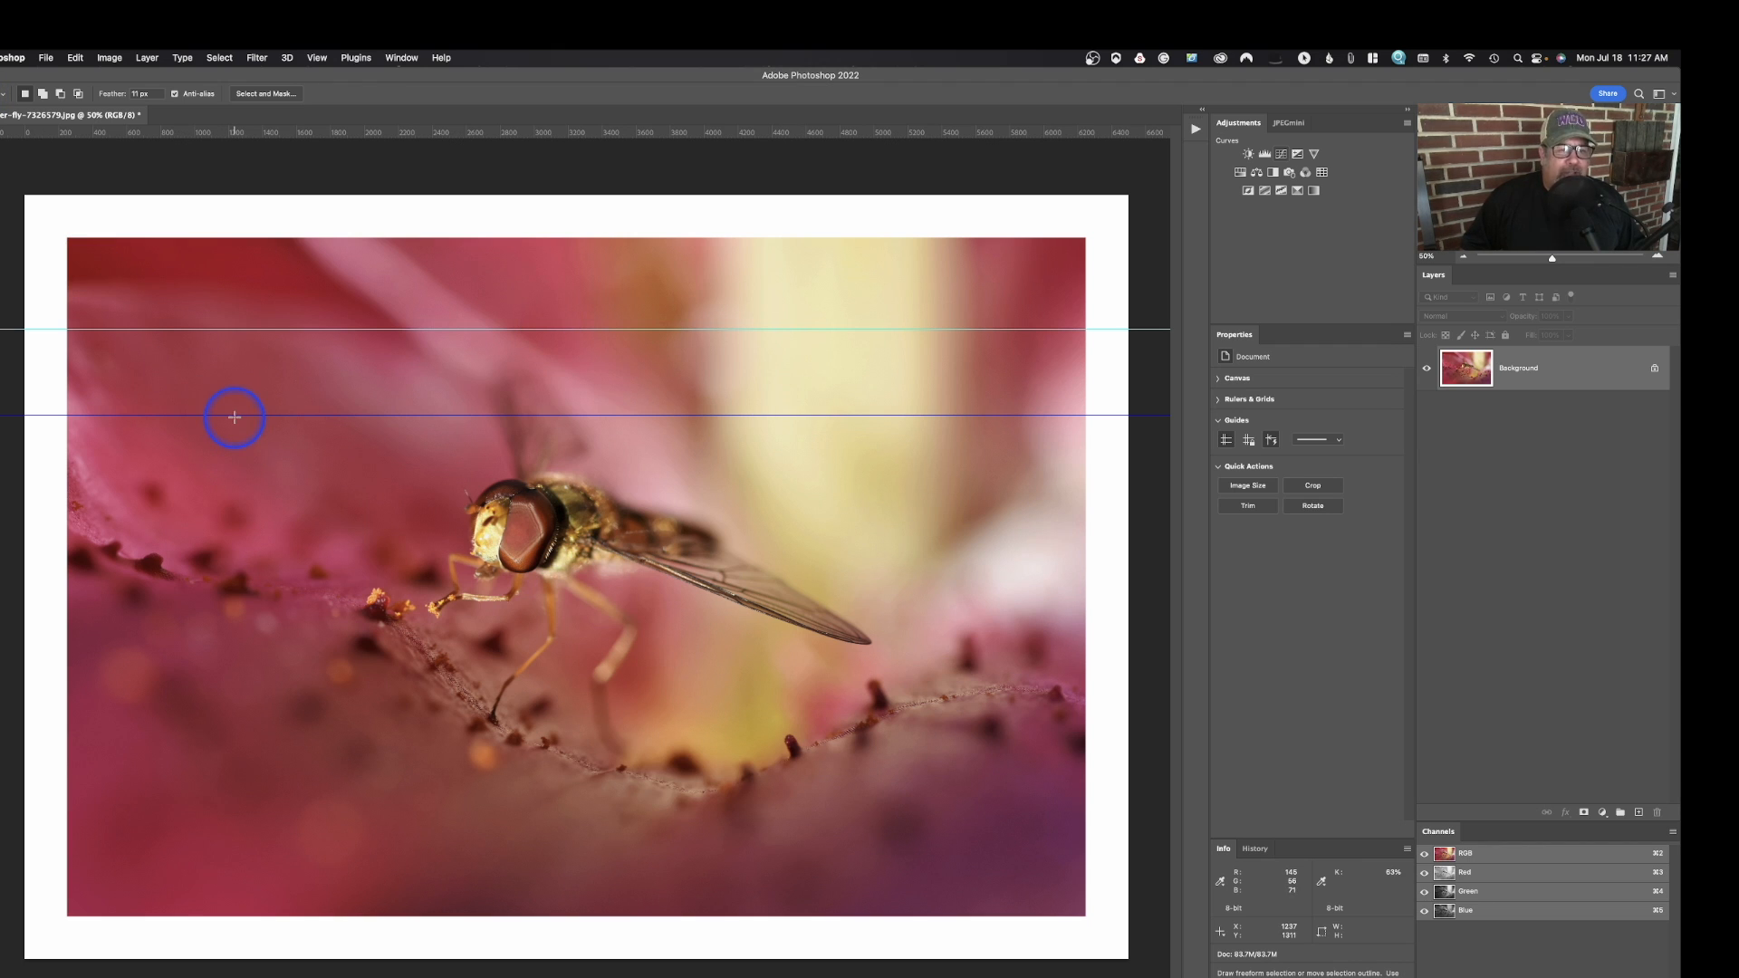
With the Move tool, reposition the two guides into the top and bottom white borders, and add another horizontal guide above the fly.
key("v")
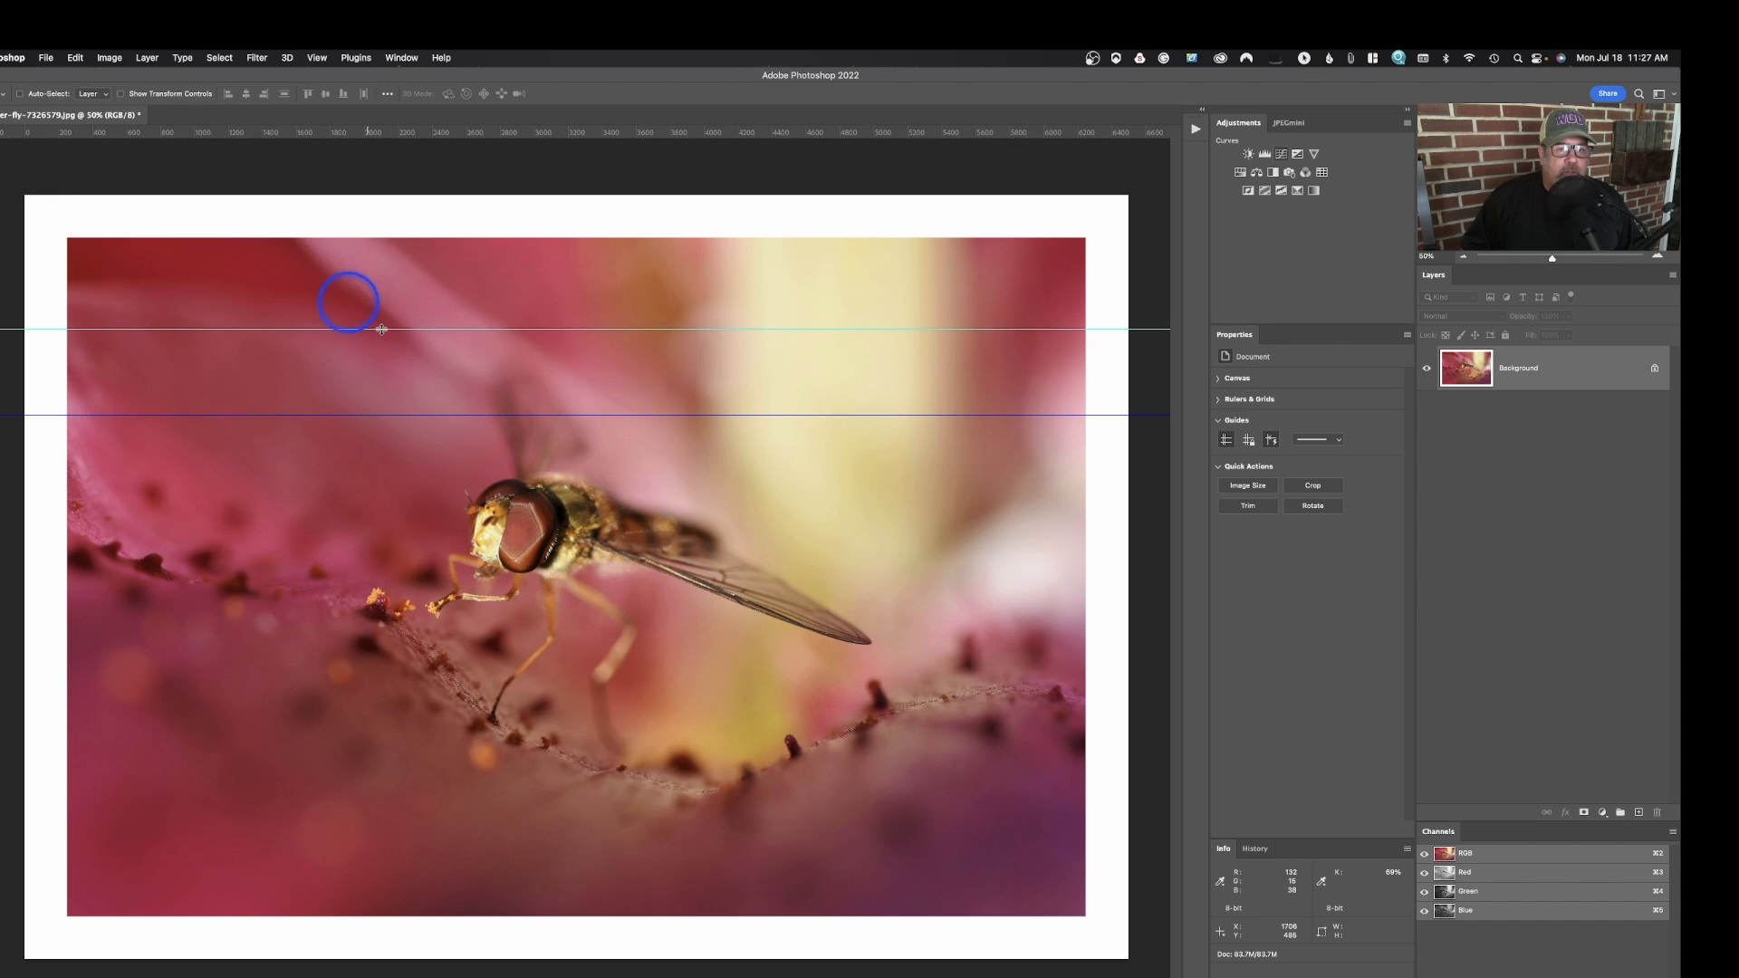
left_click_drag(413, 331, 410, 208)
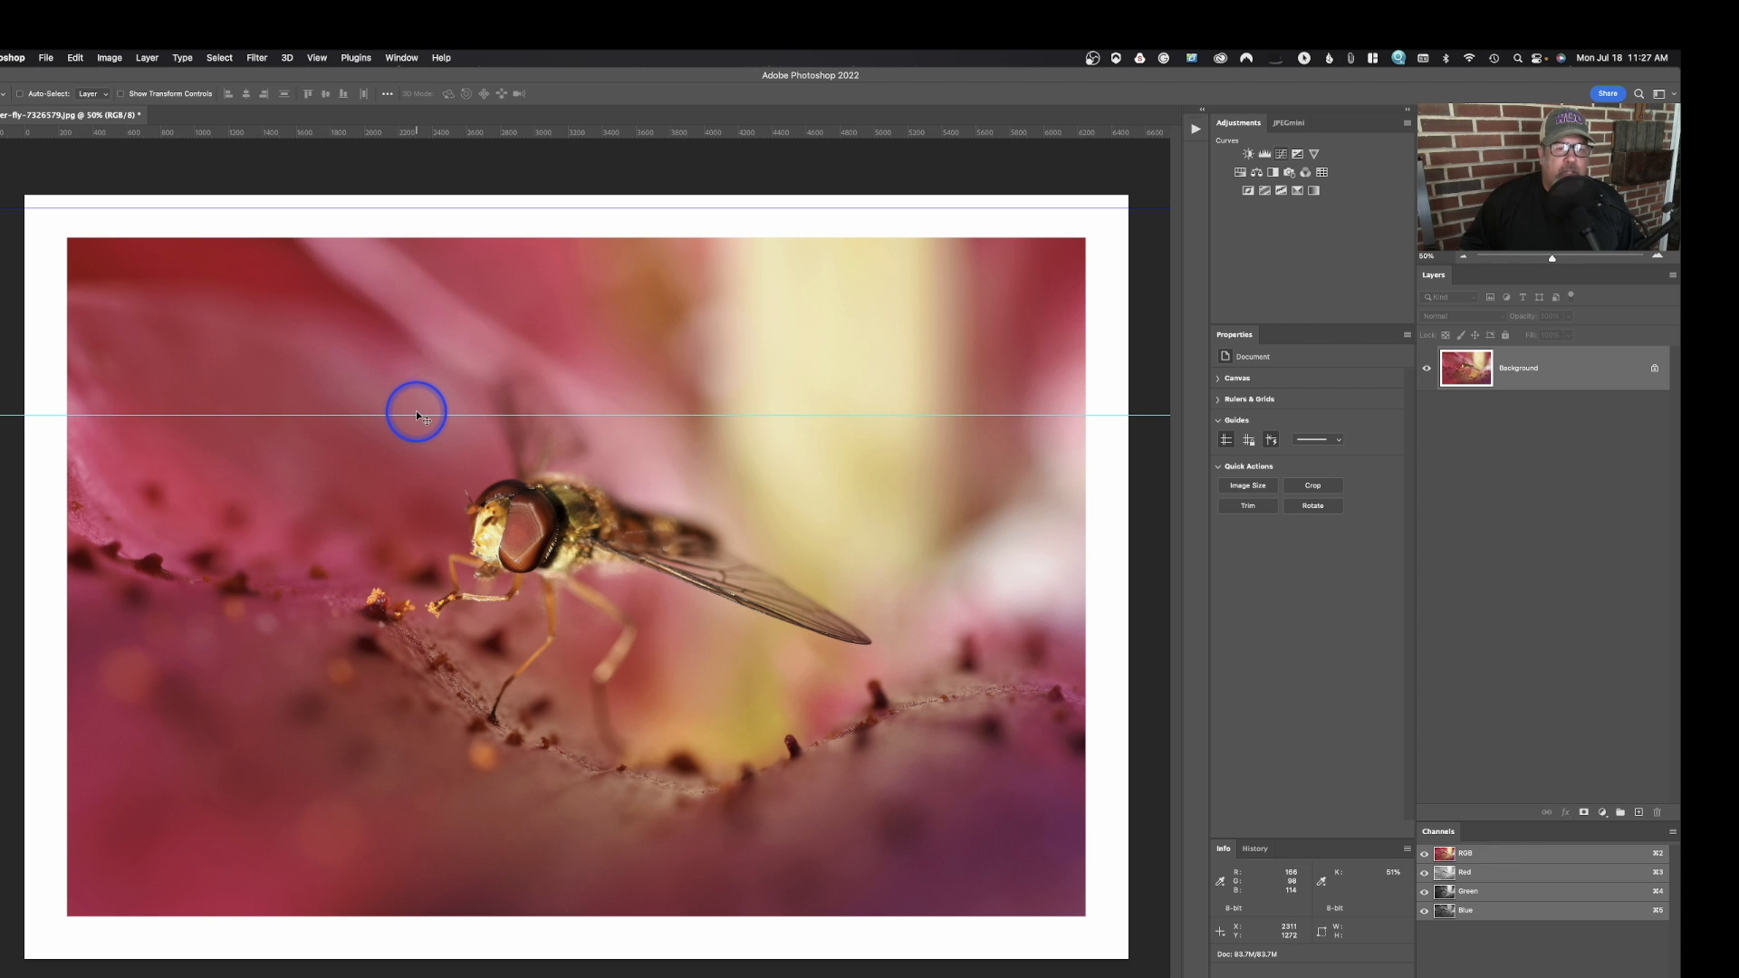
left_click_drag(415, 413, 435, 944)
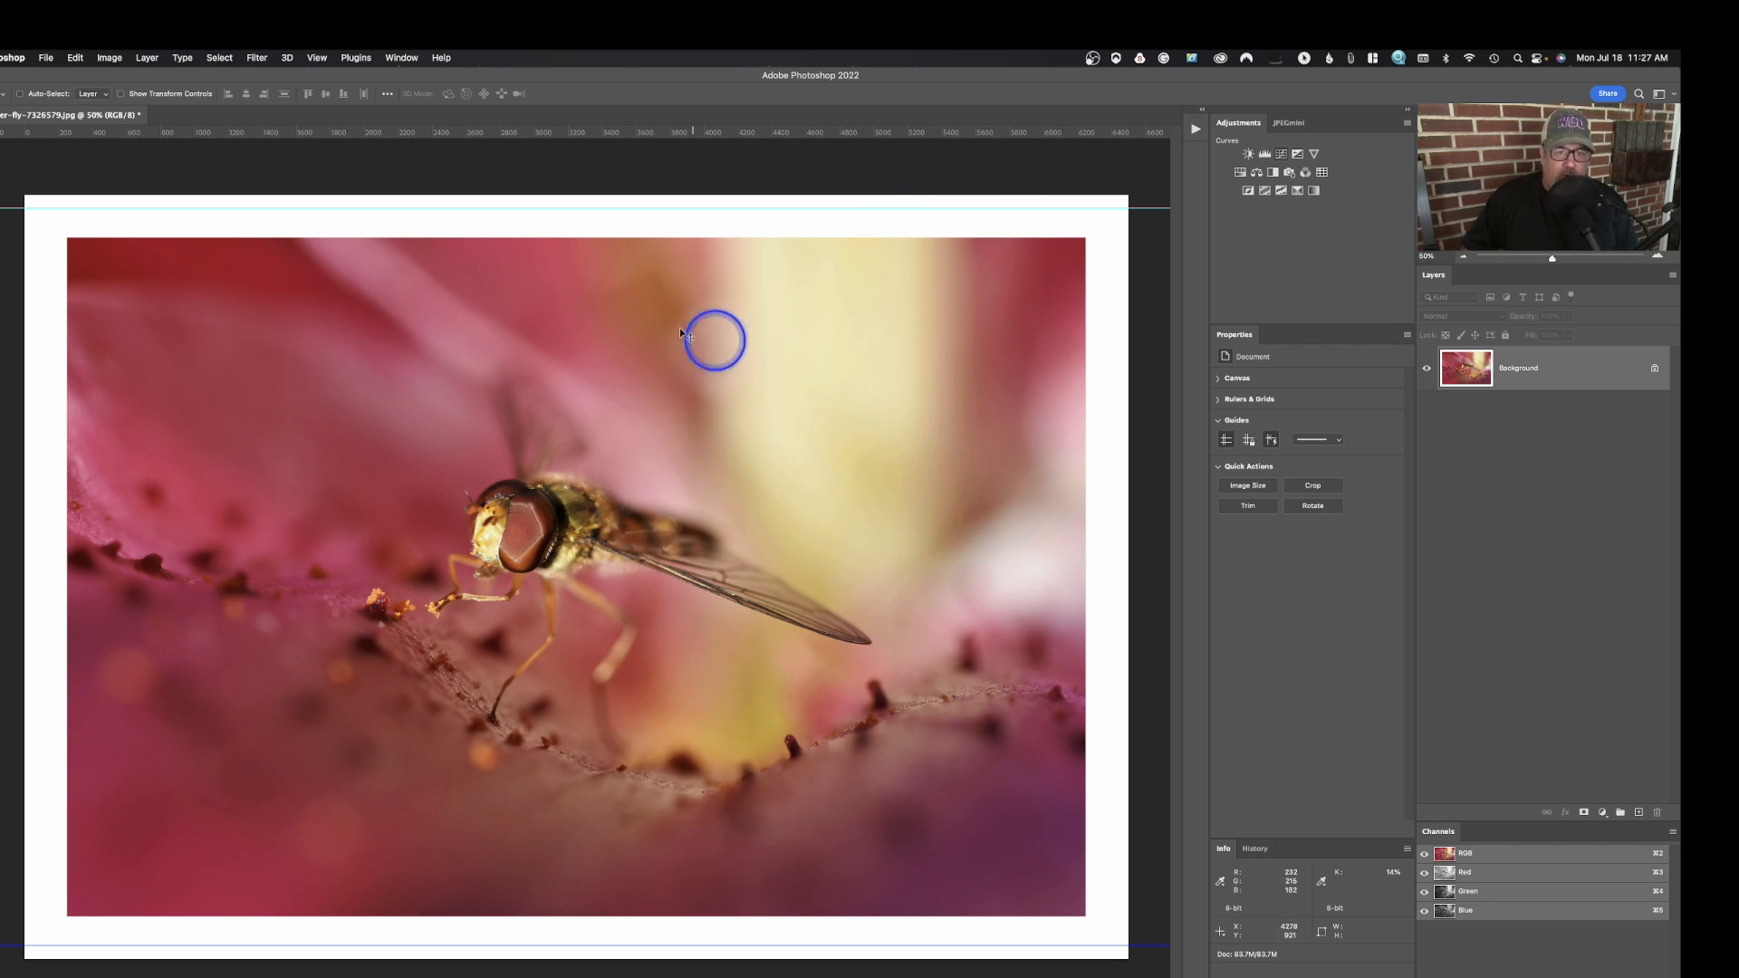
left_click_drag(440, 136, 456, 362)
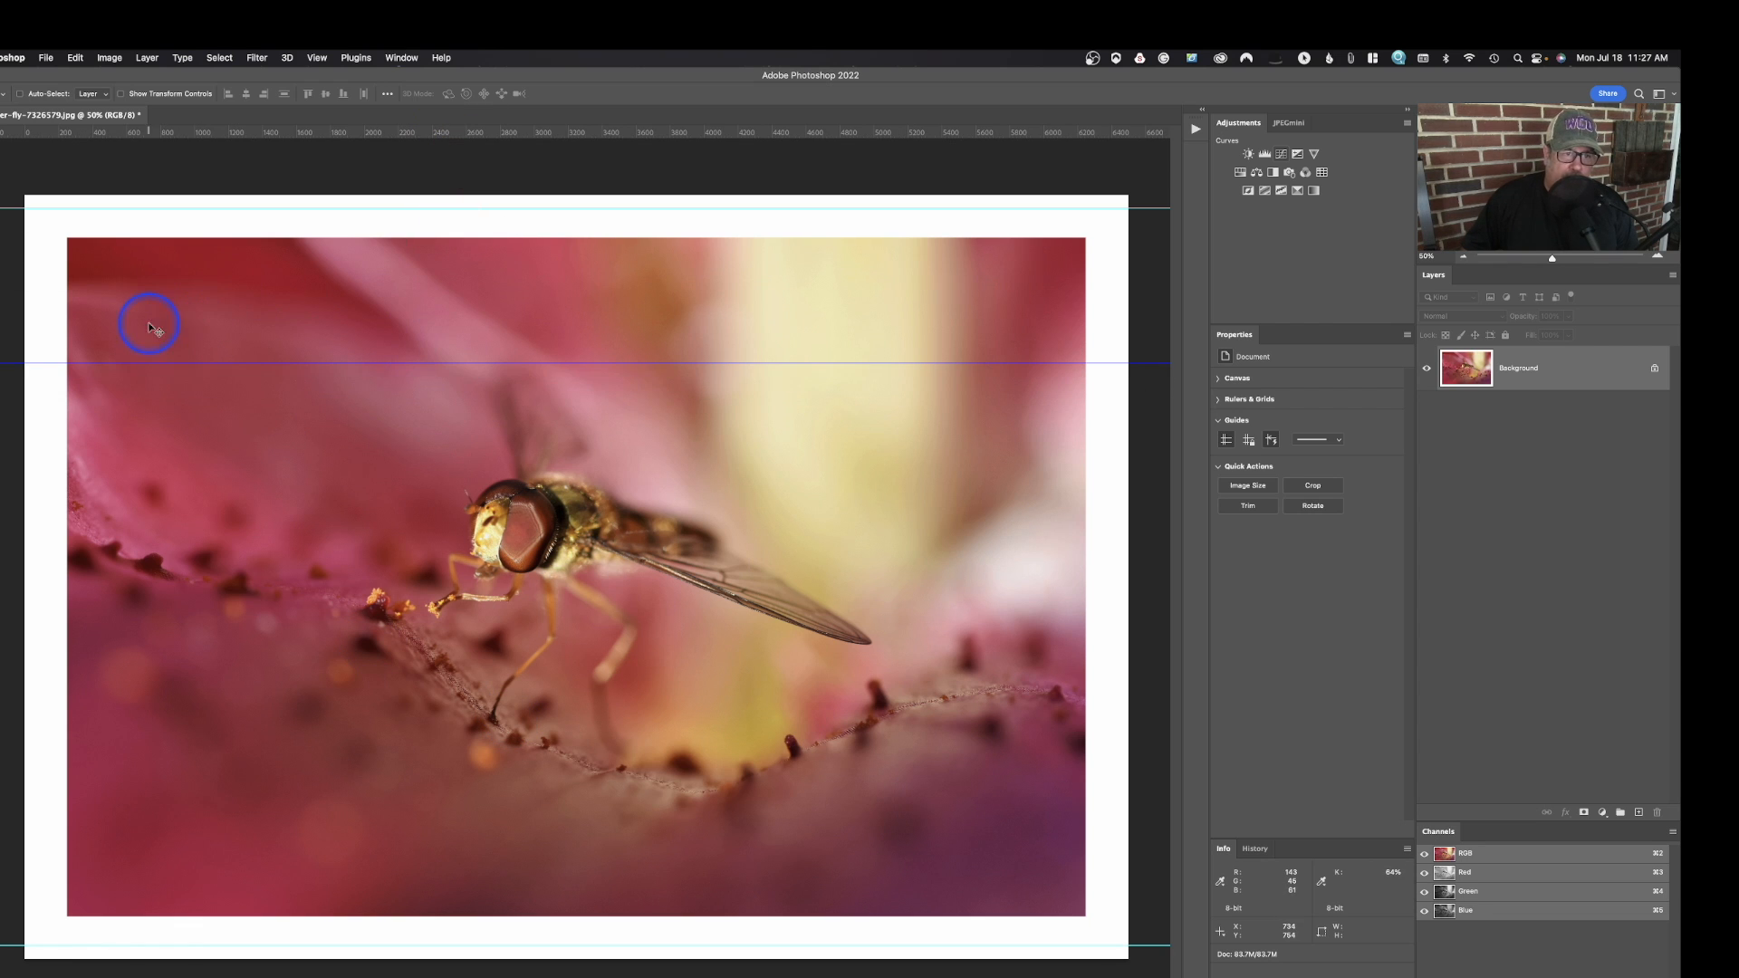
Switch to the Patch tool, hide all guides, and show them again.
key("j")
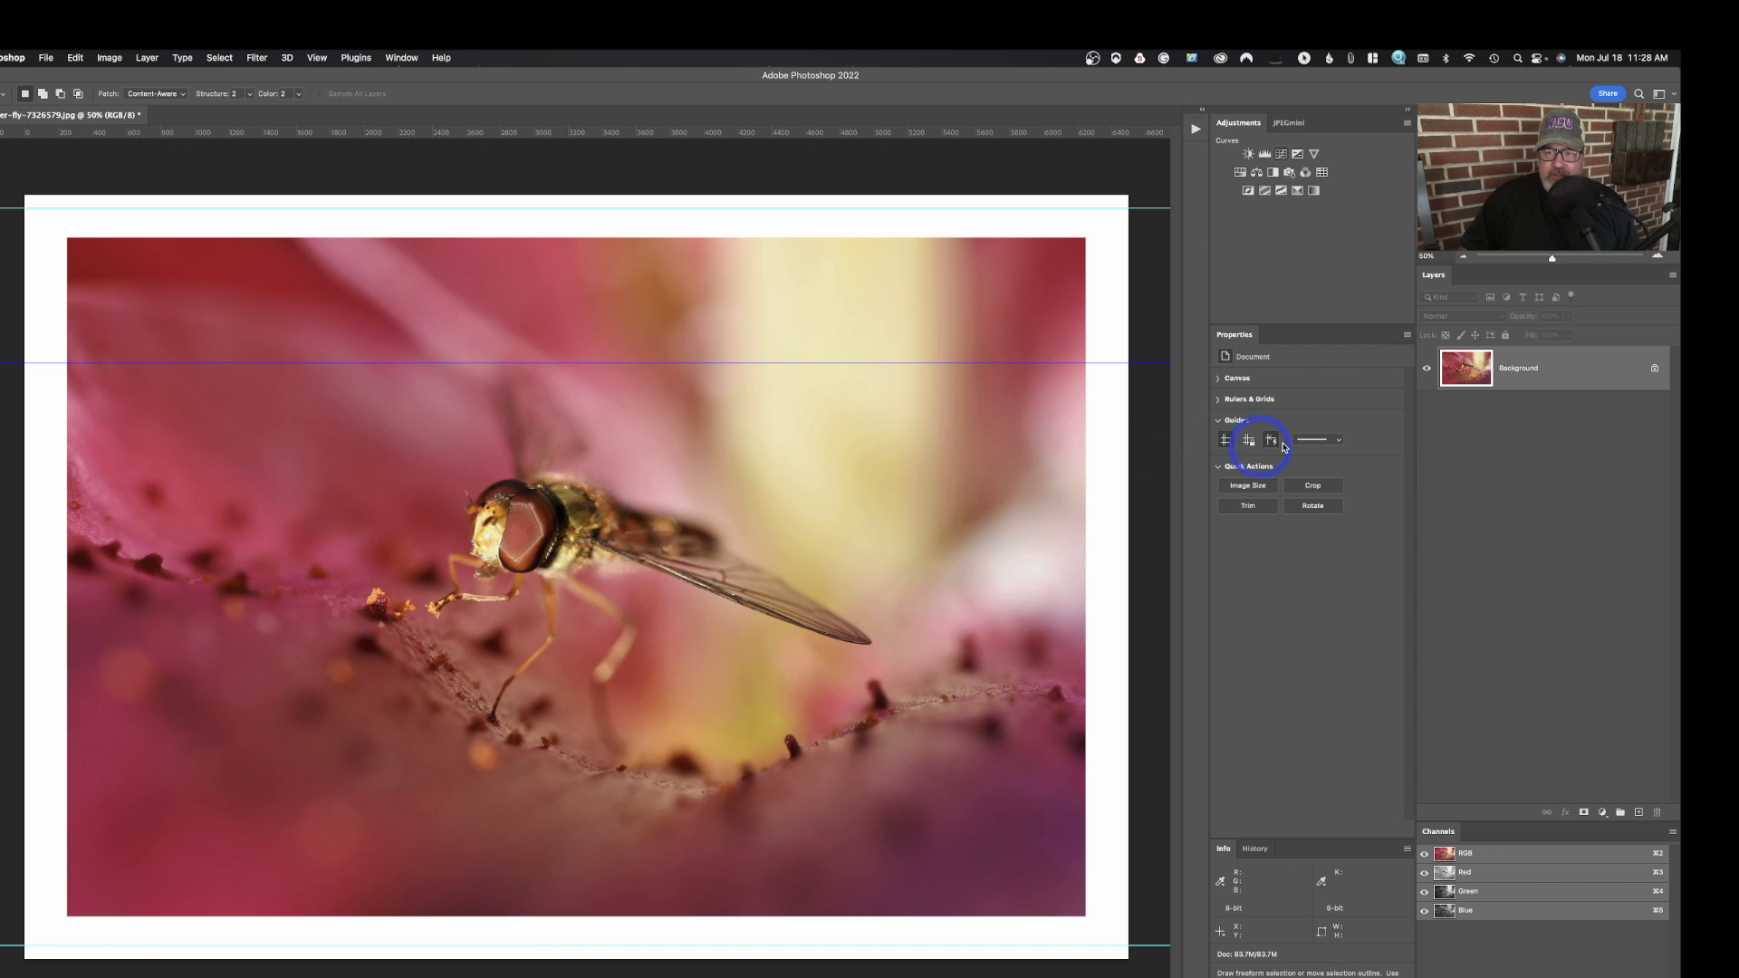
left_click(1227, 442)
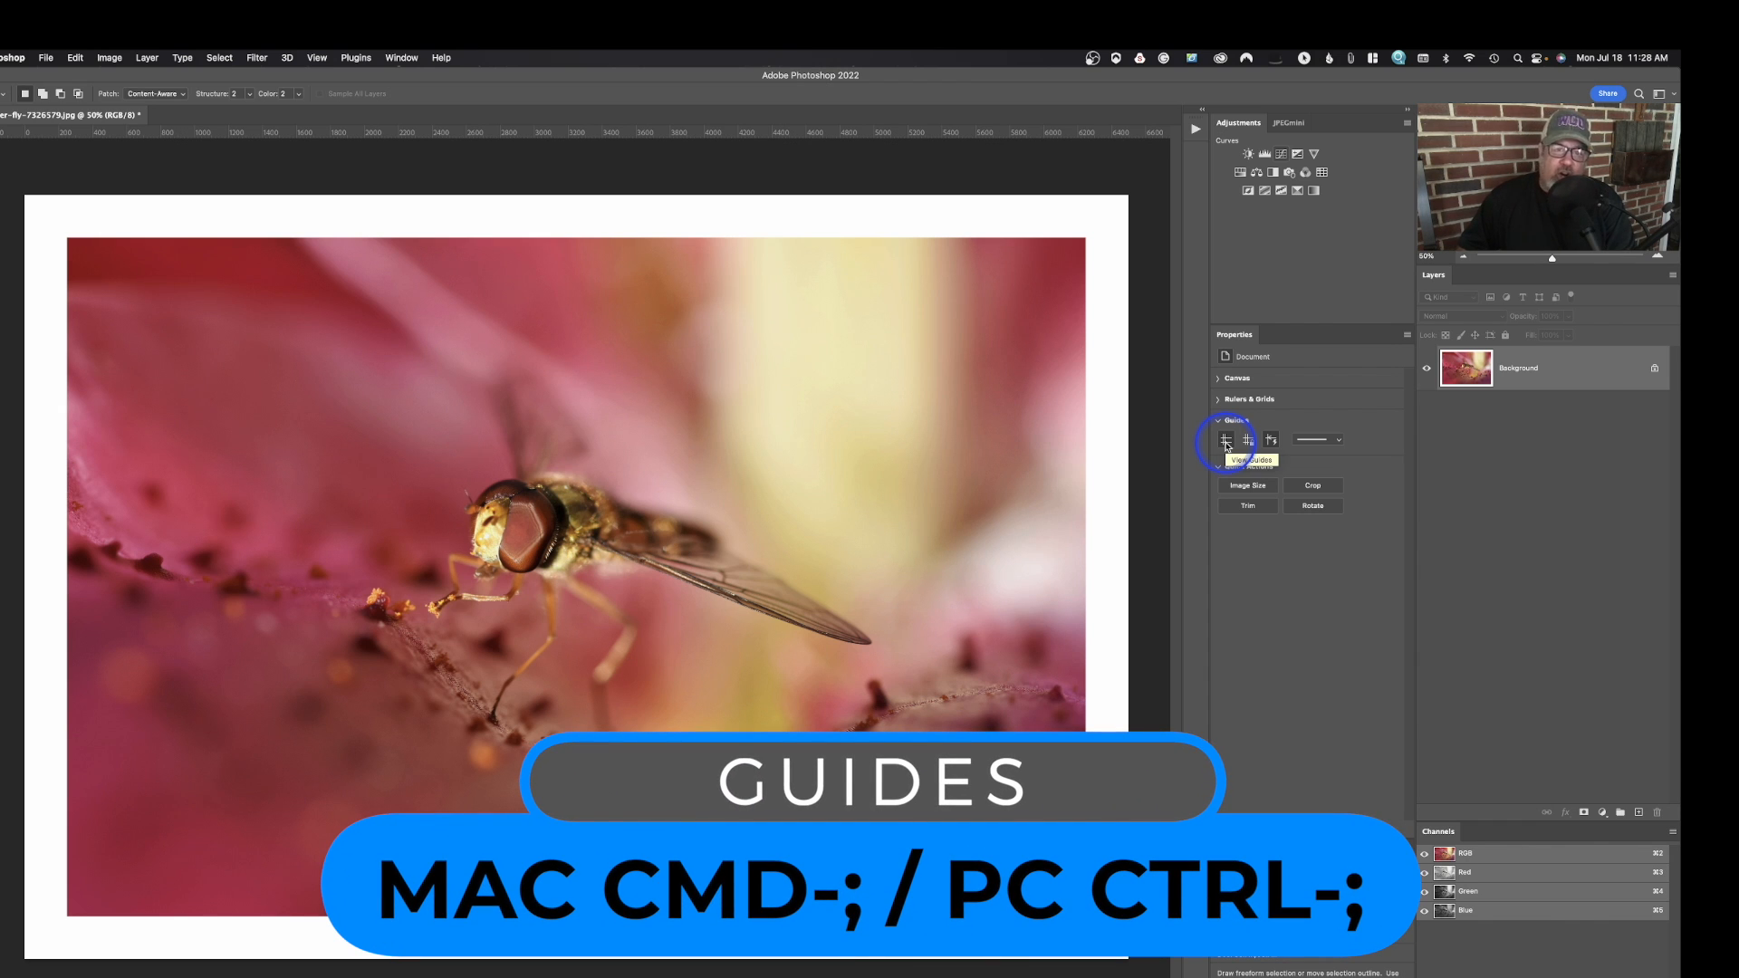
left_click(1226, 442)
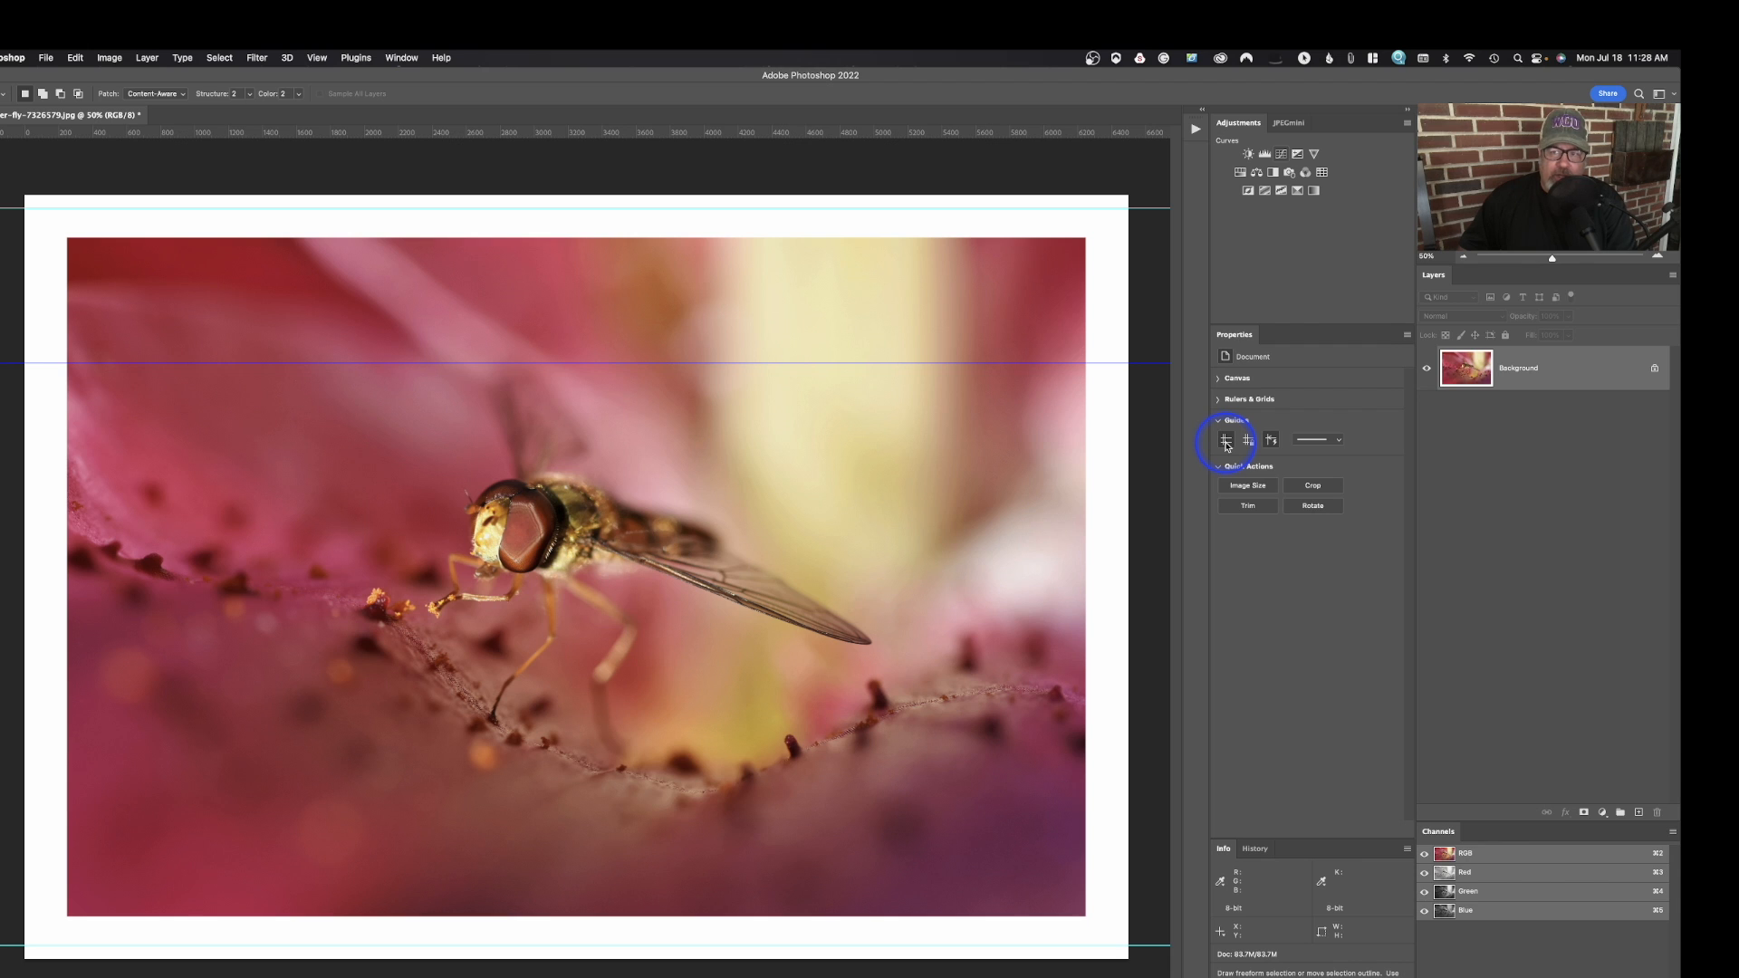
Hide the document's guides and show them again, and toggle Smart Guides off.
left_click(1227, 444)
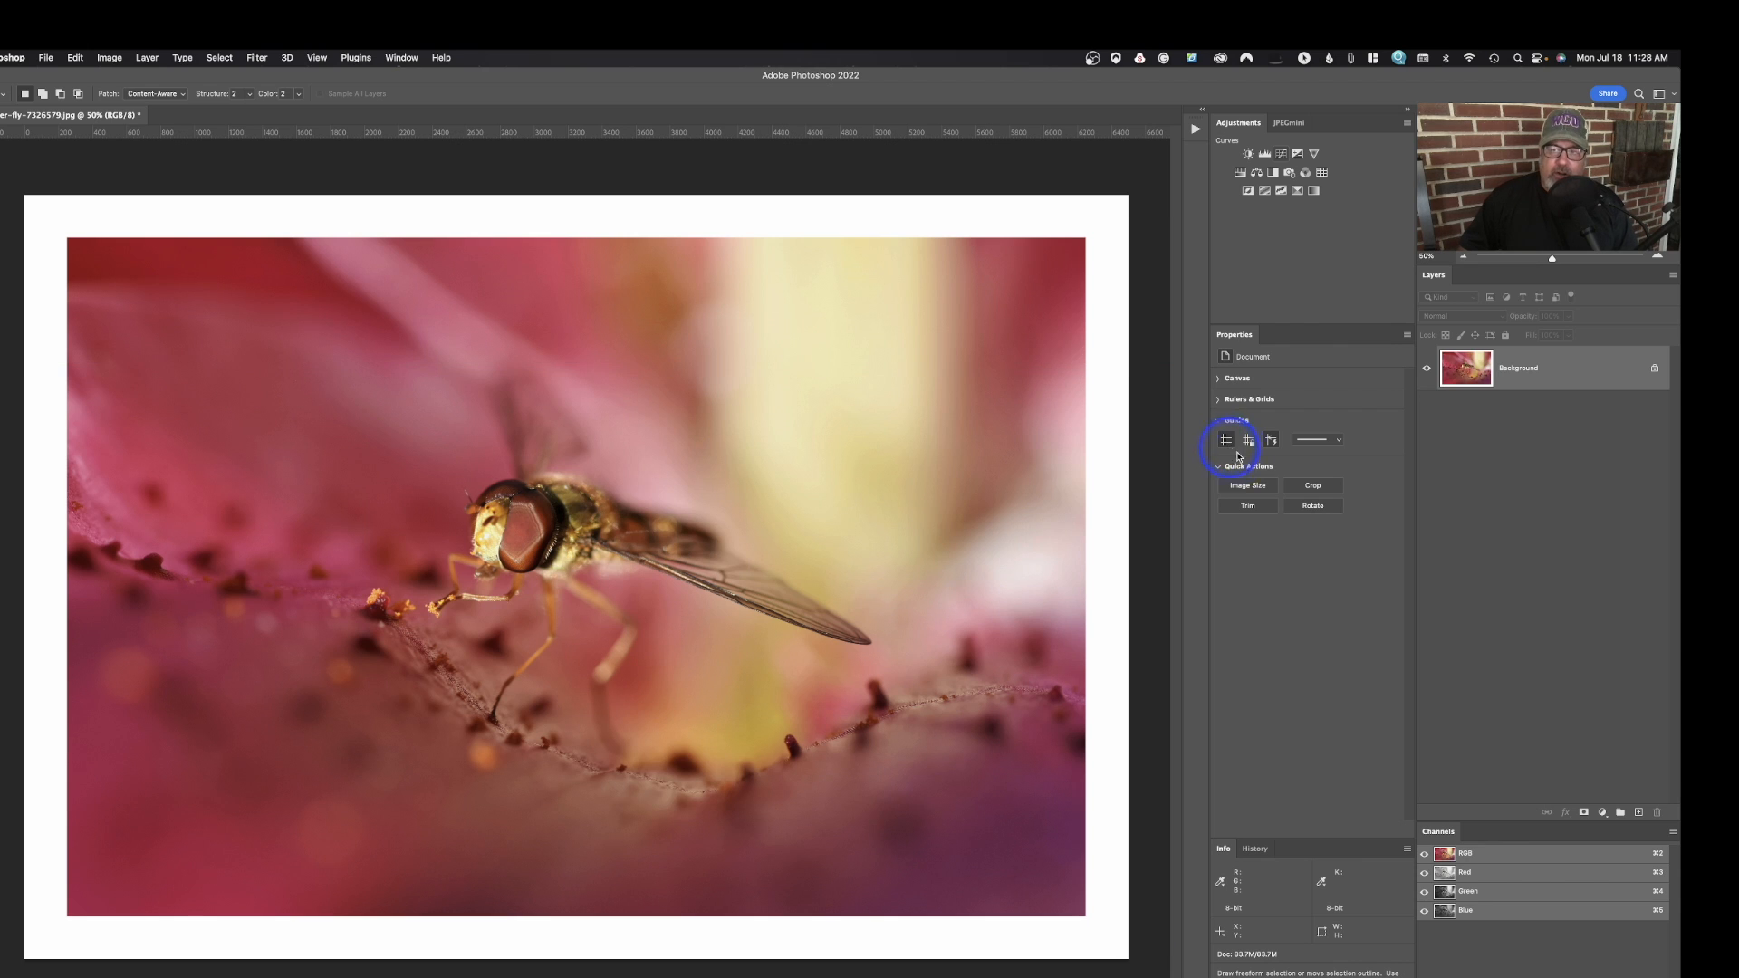
left_click(1229, 442)
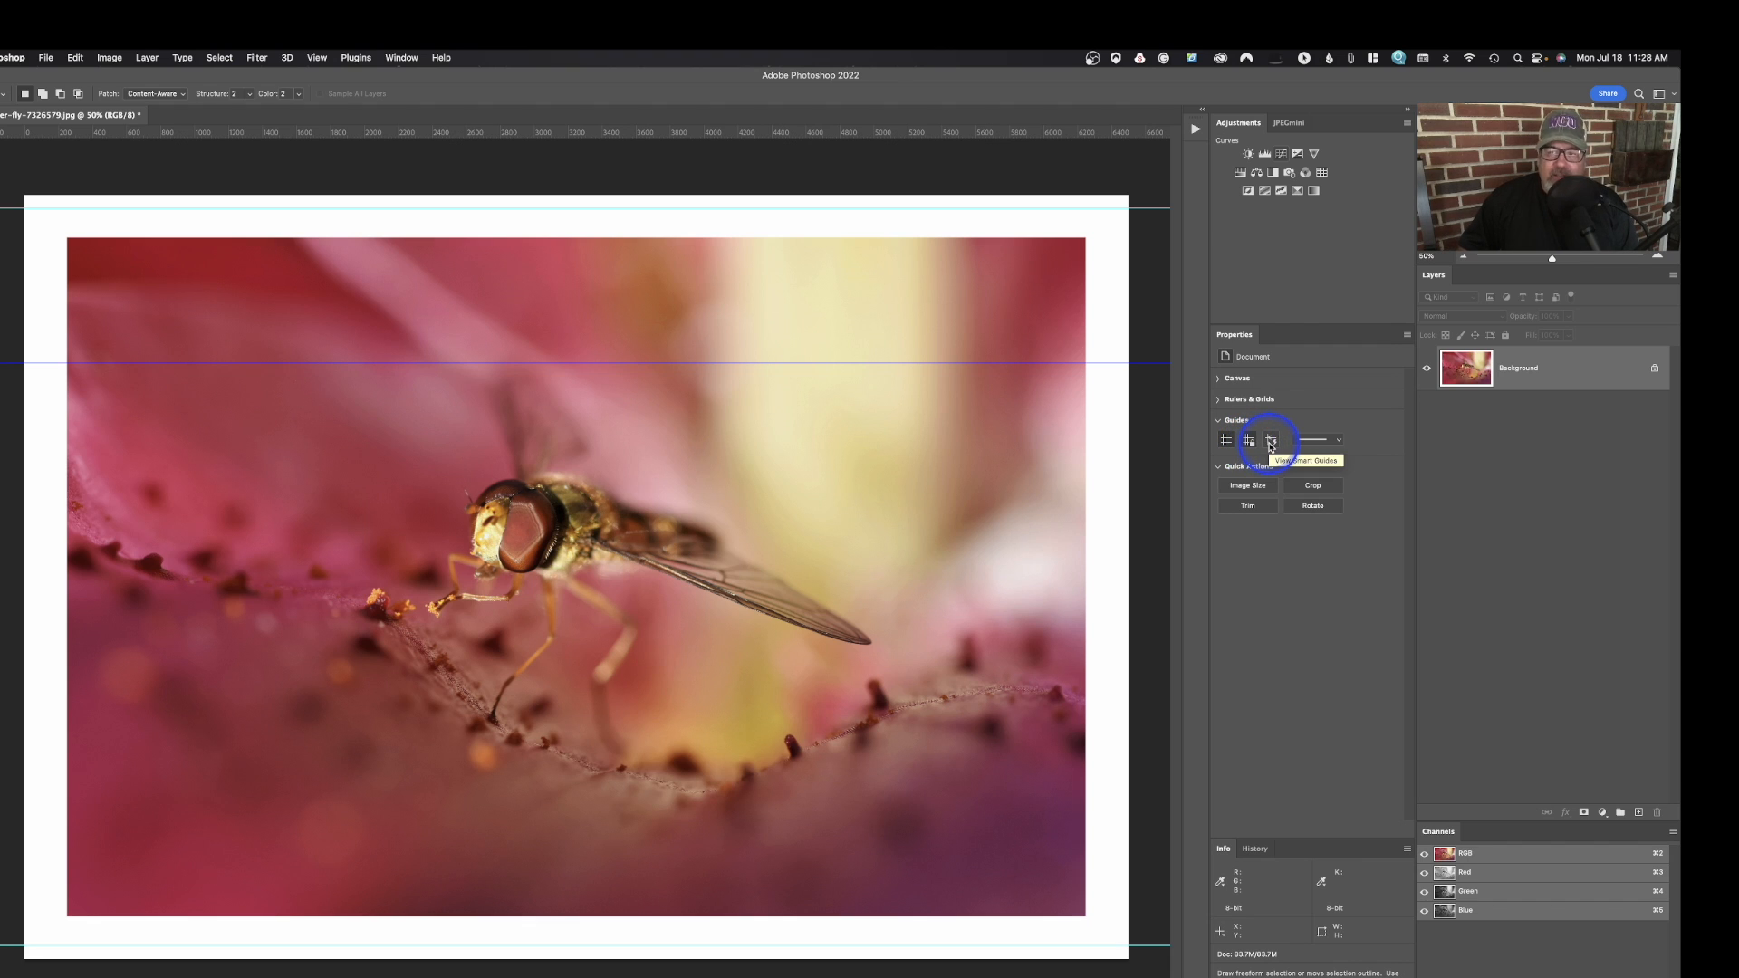
left_click(1271, 441)
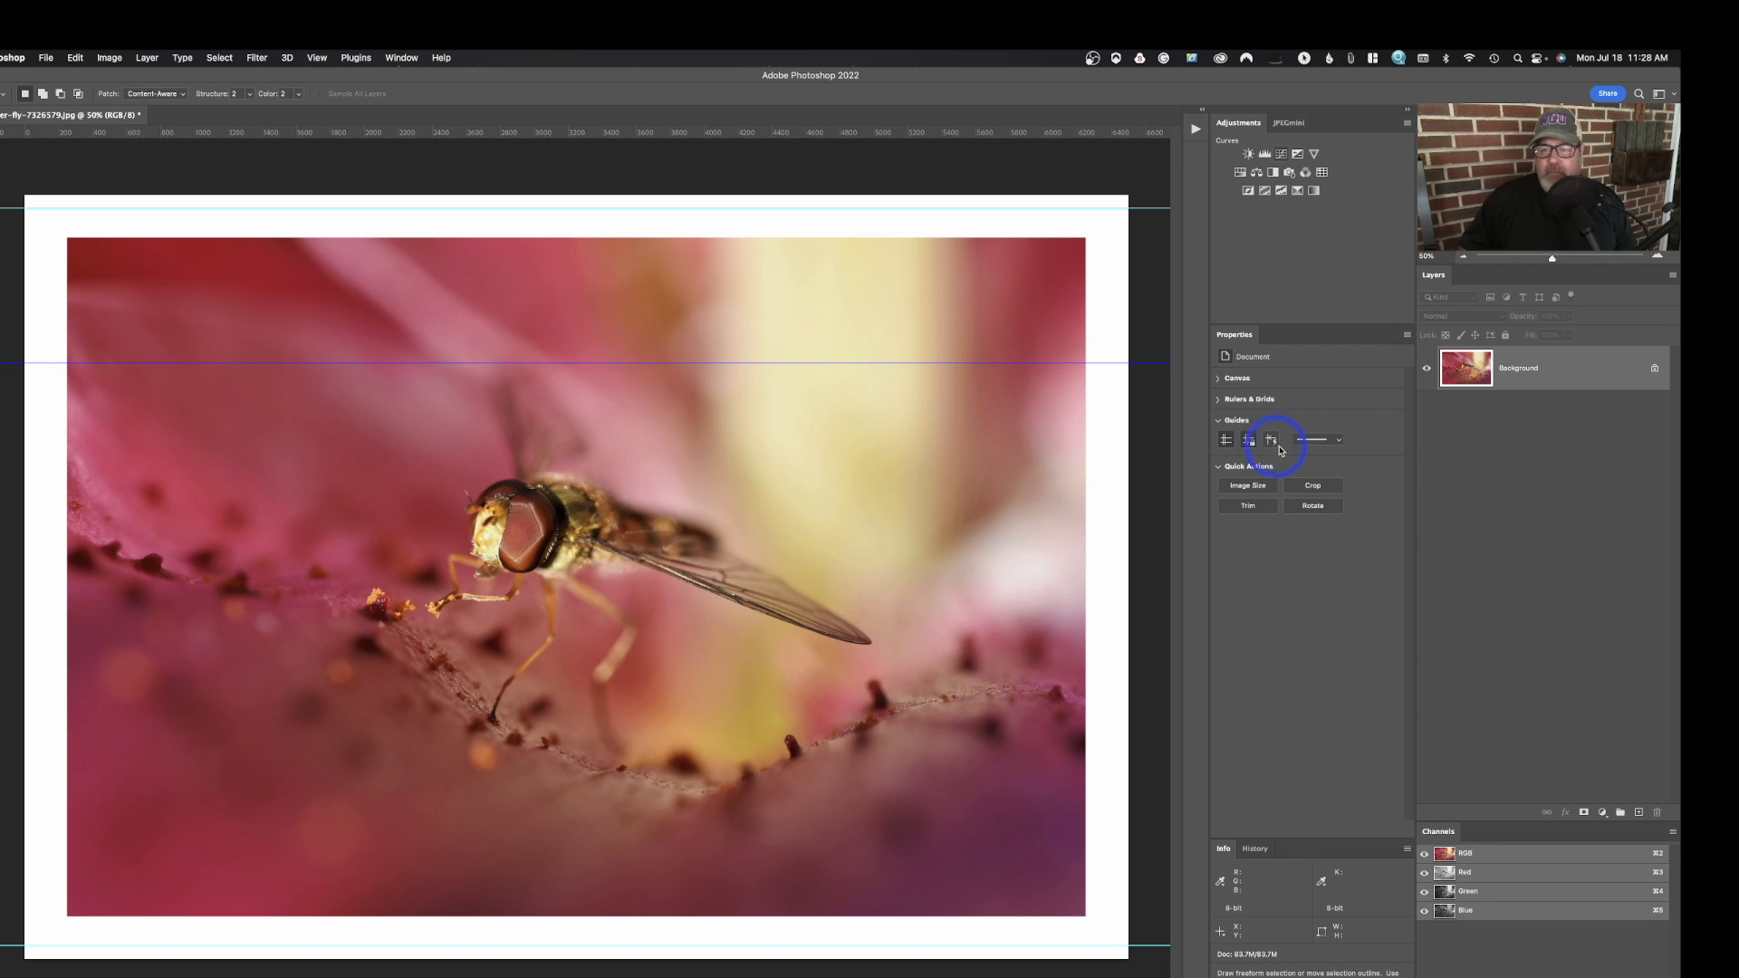
Change the guide line style to dashed, switch it back to solid, and collapse the guides properties.
left_click(1310, 443)
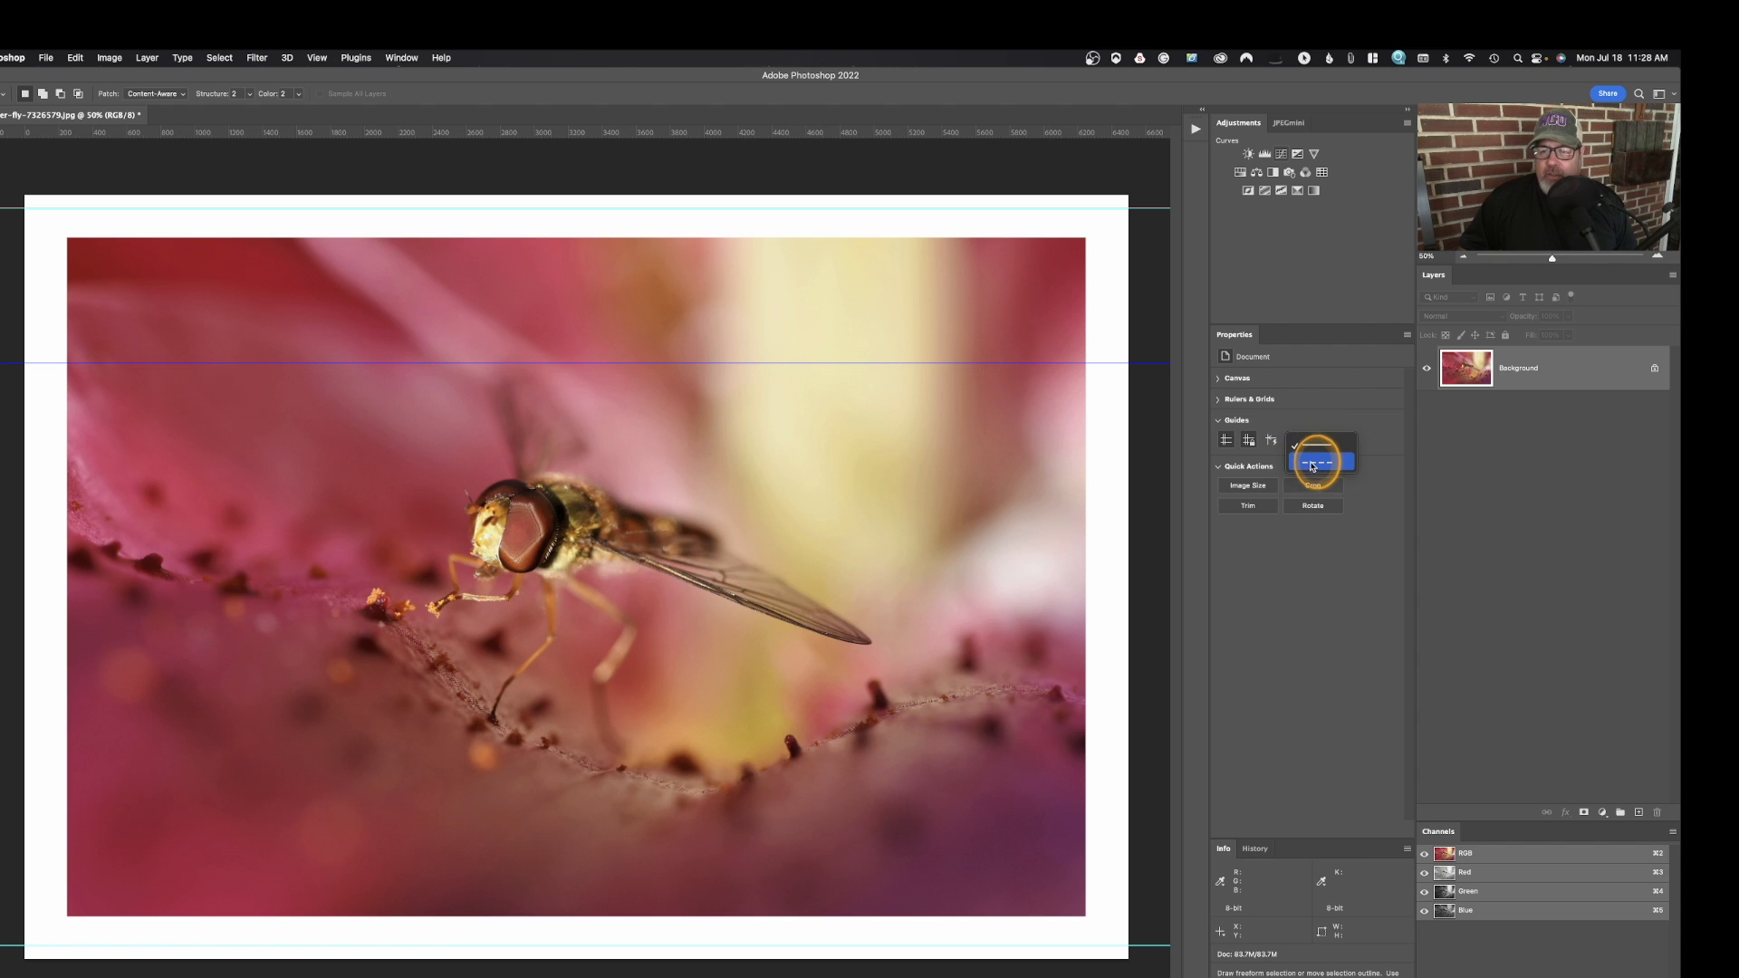
left_click(1314, 464)
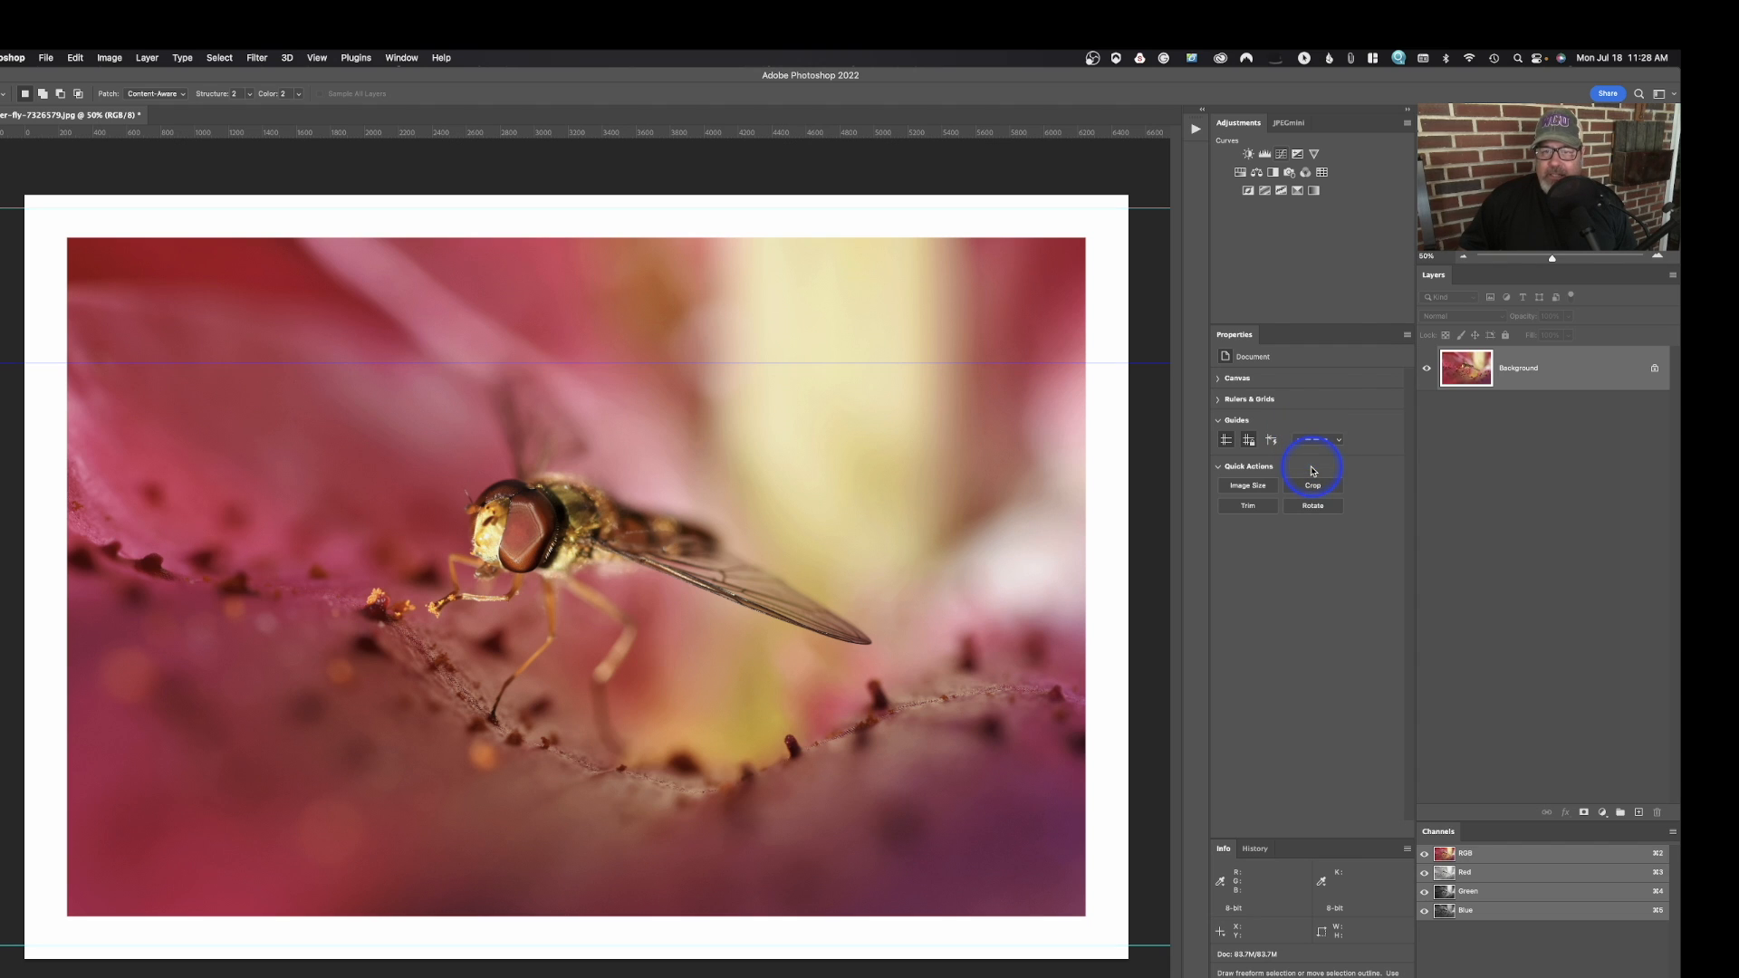
left_click(1318, 440)
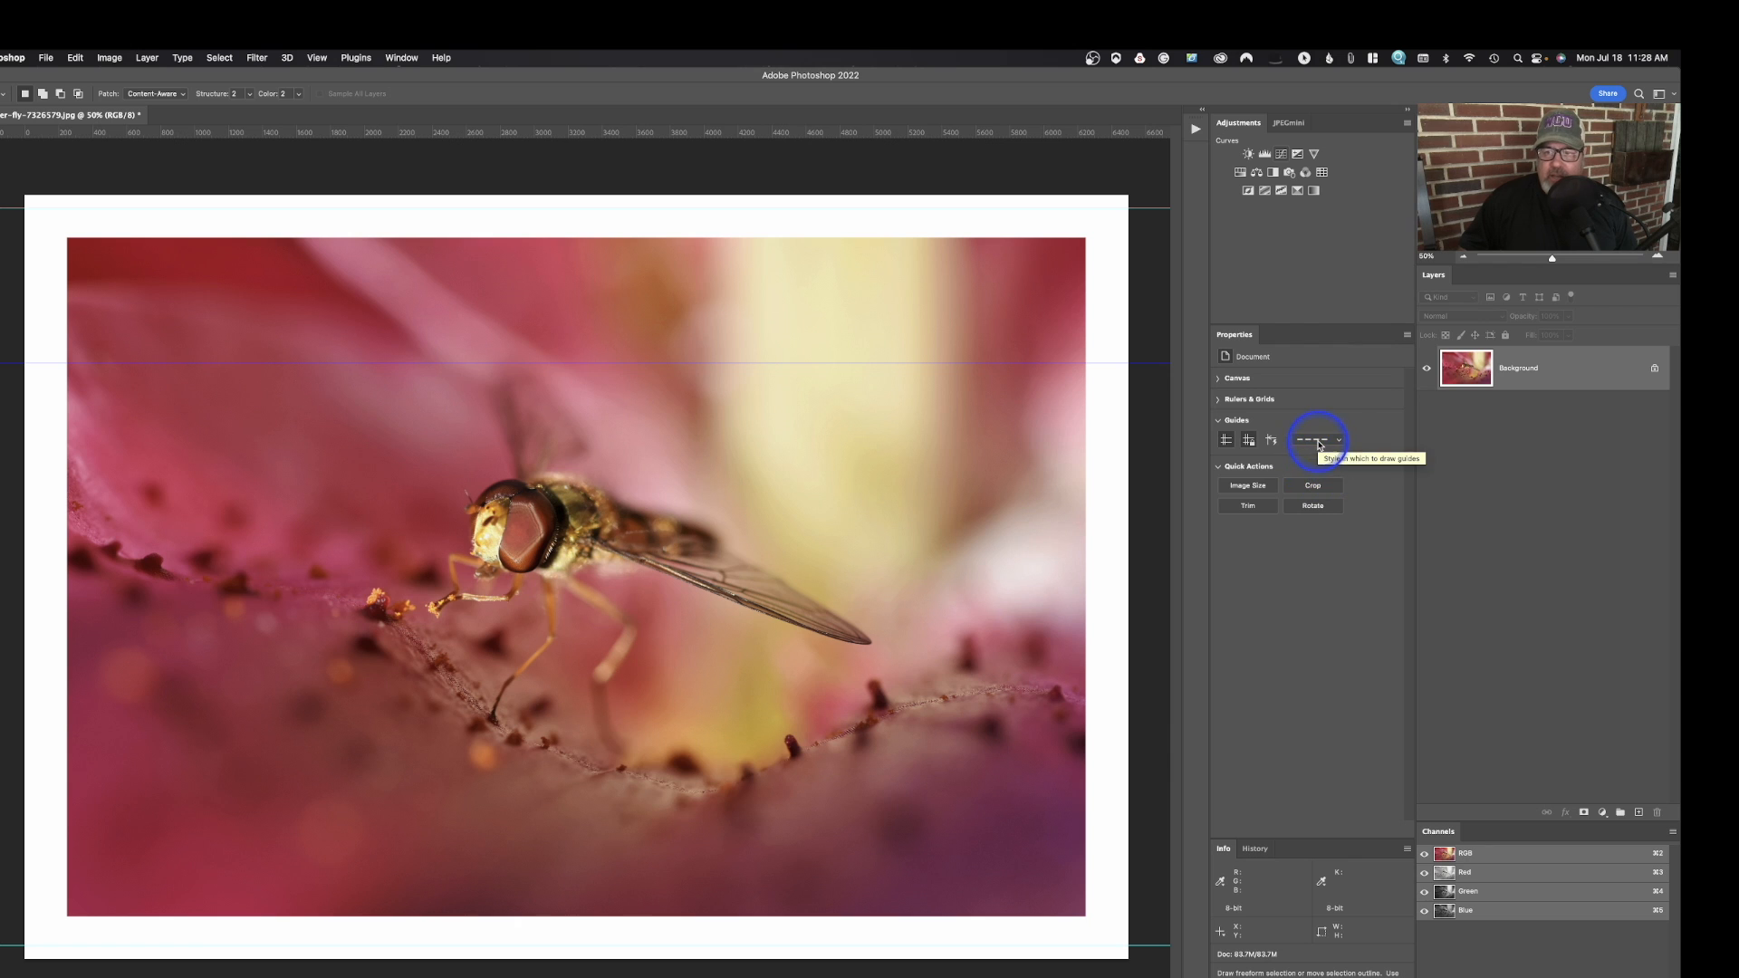
left_click(1323, 426)
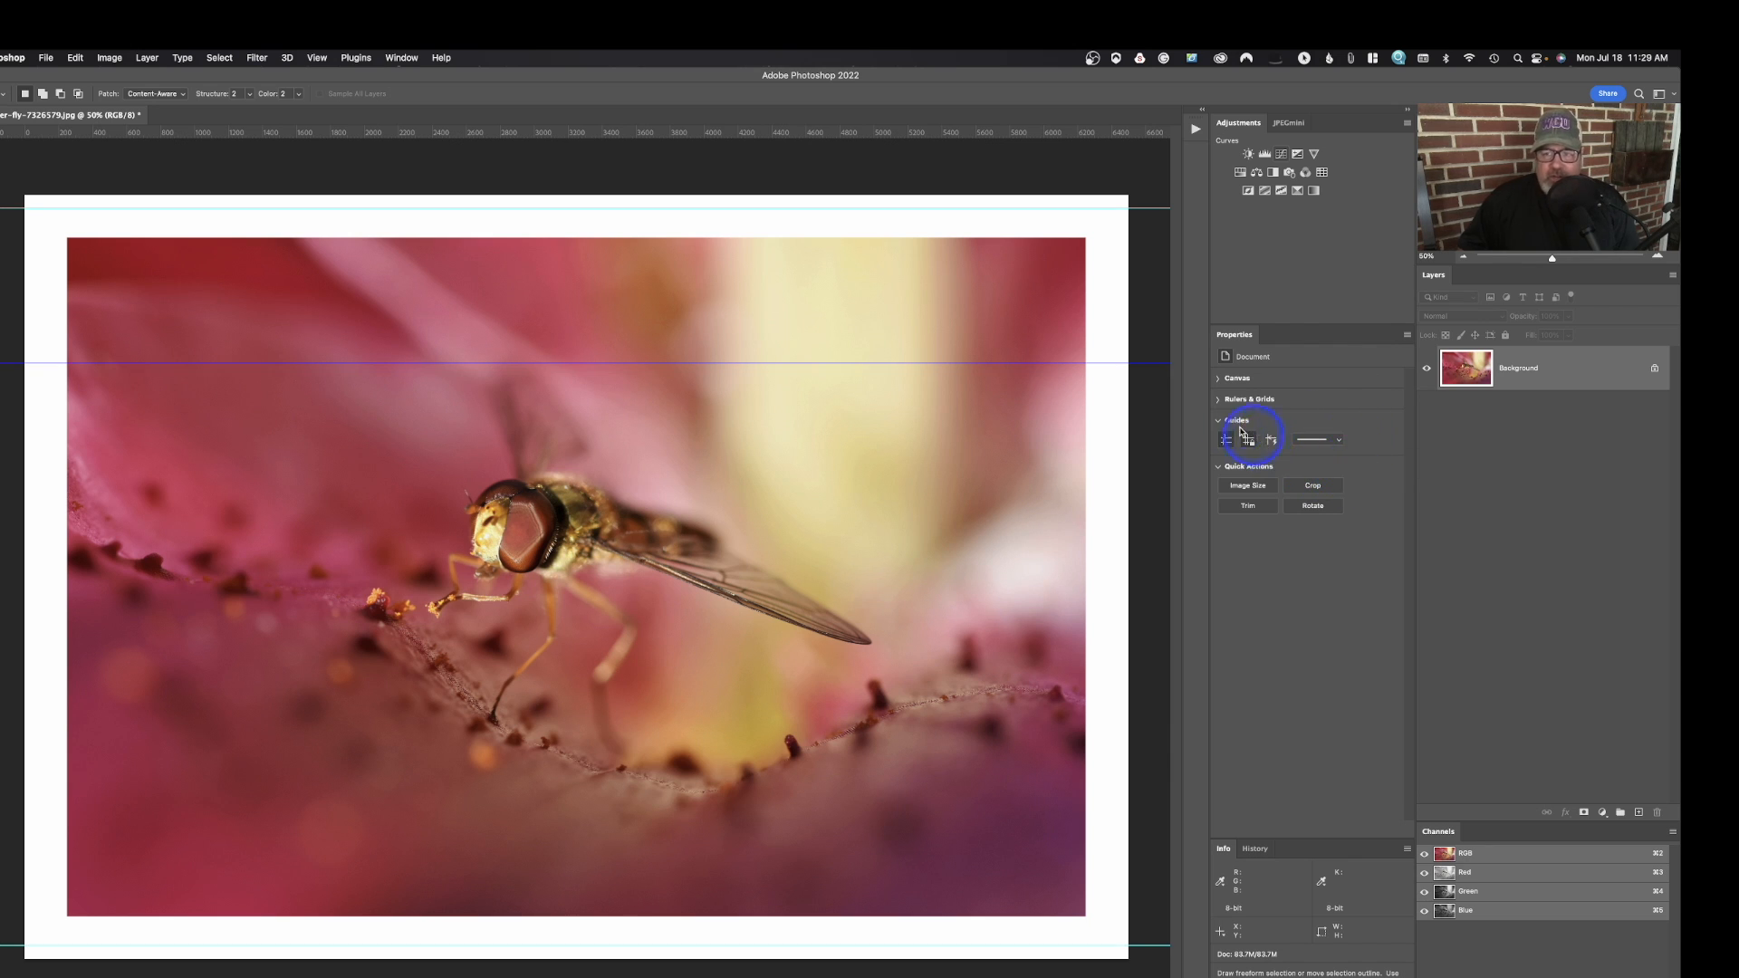
left_click(1219, 421)
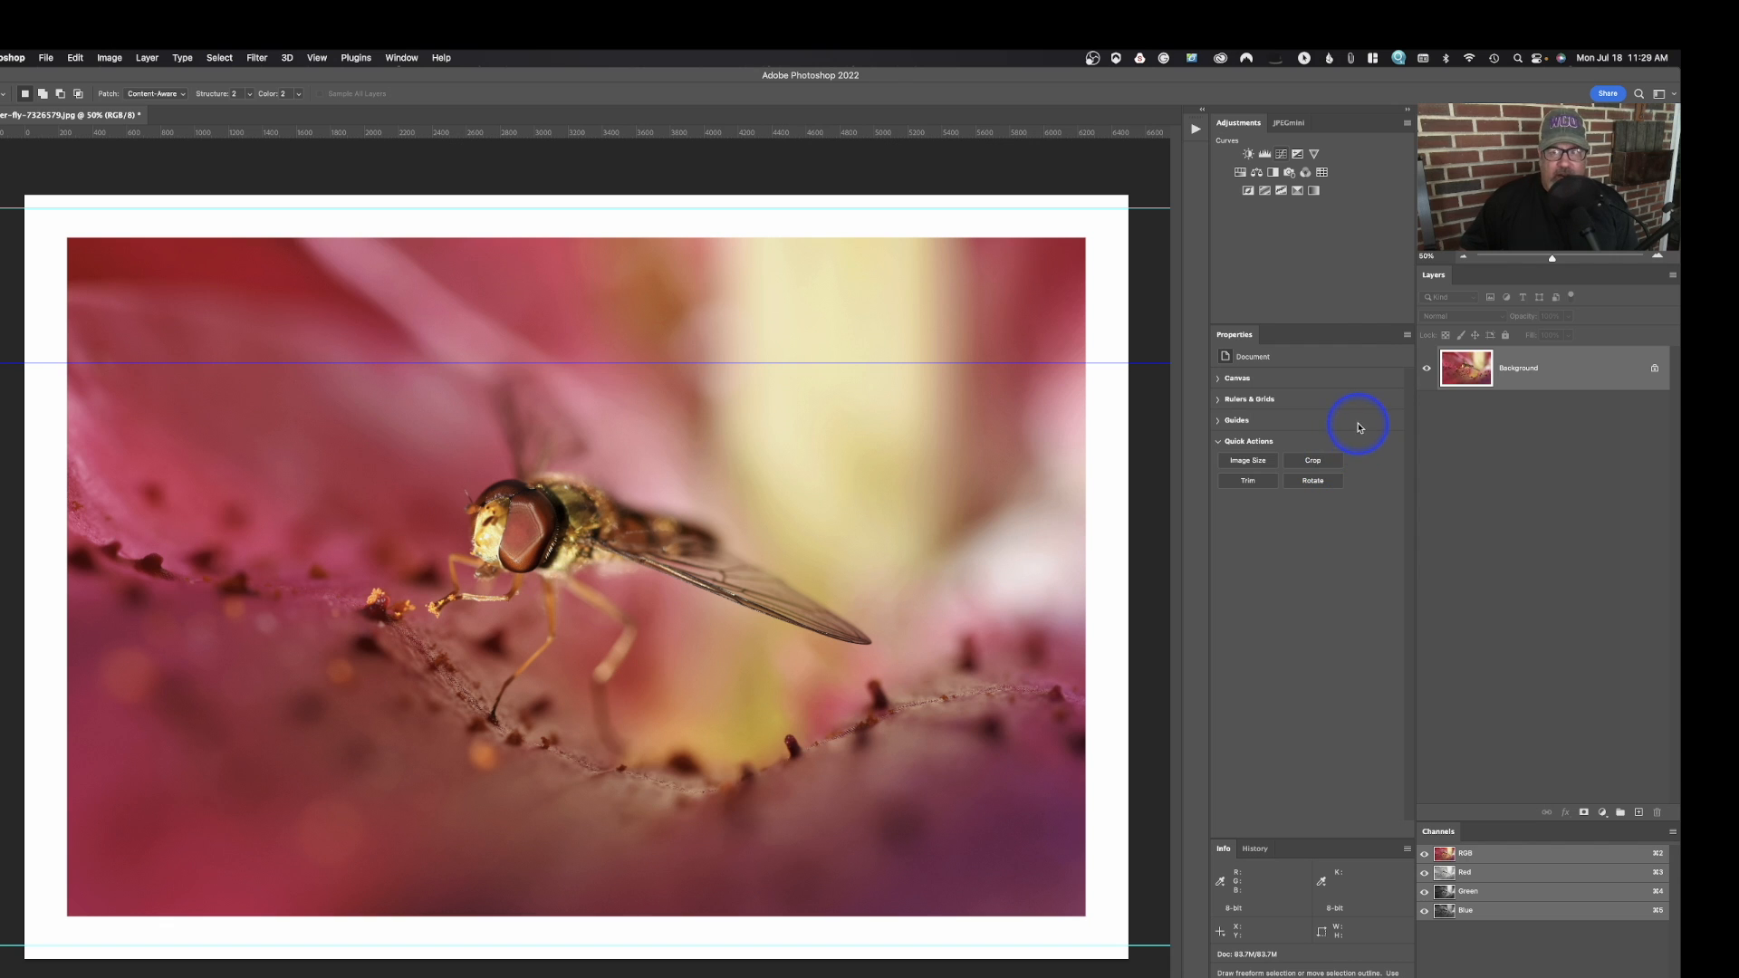
View the Image Size settings through both the regular command and the quick action, cancelling each time without changes.
left_click(100, 55)
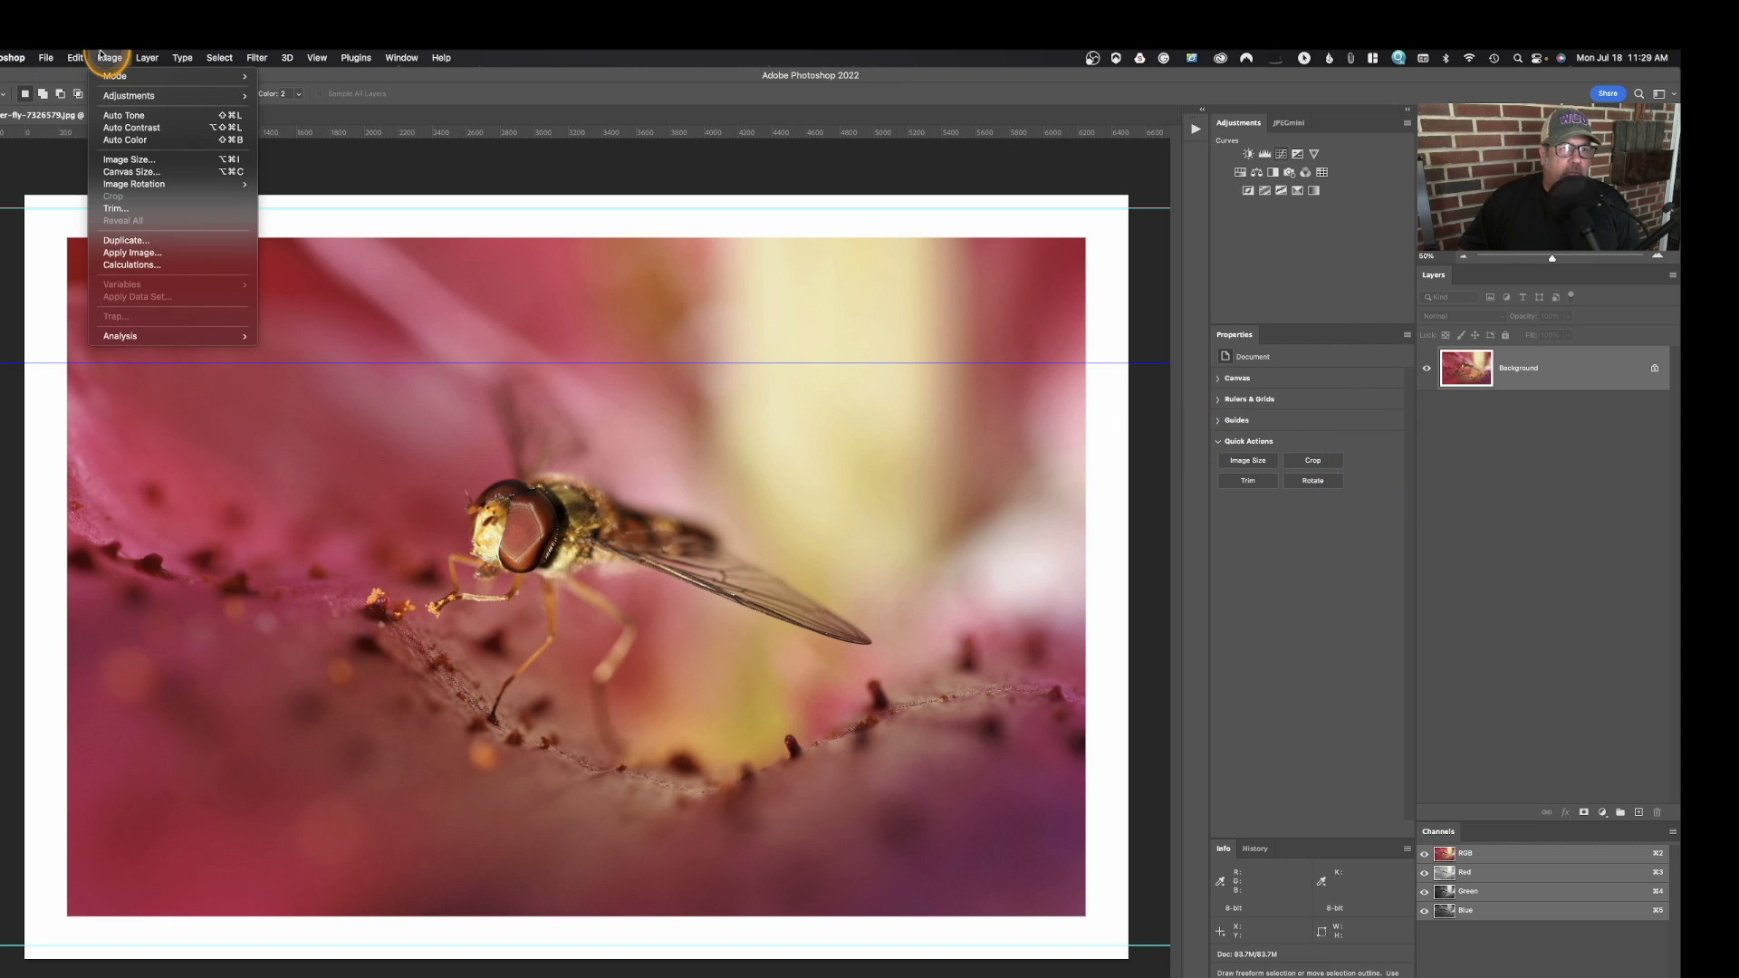
left_click(128, 160)
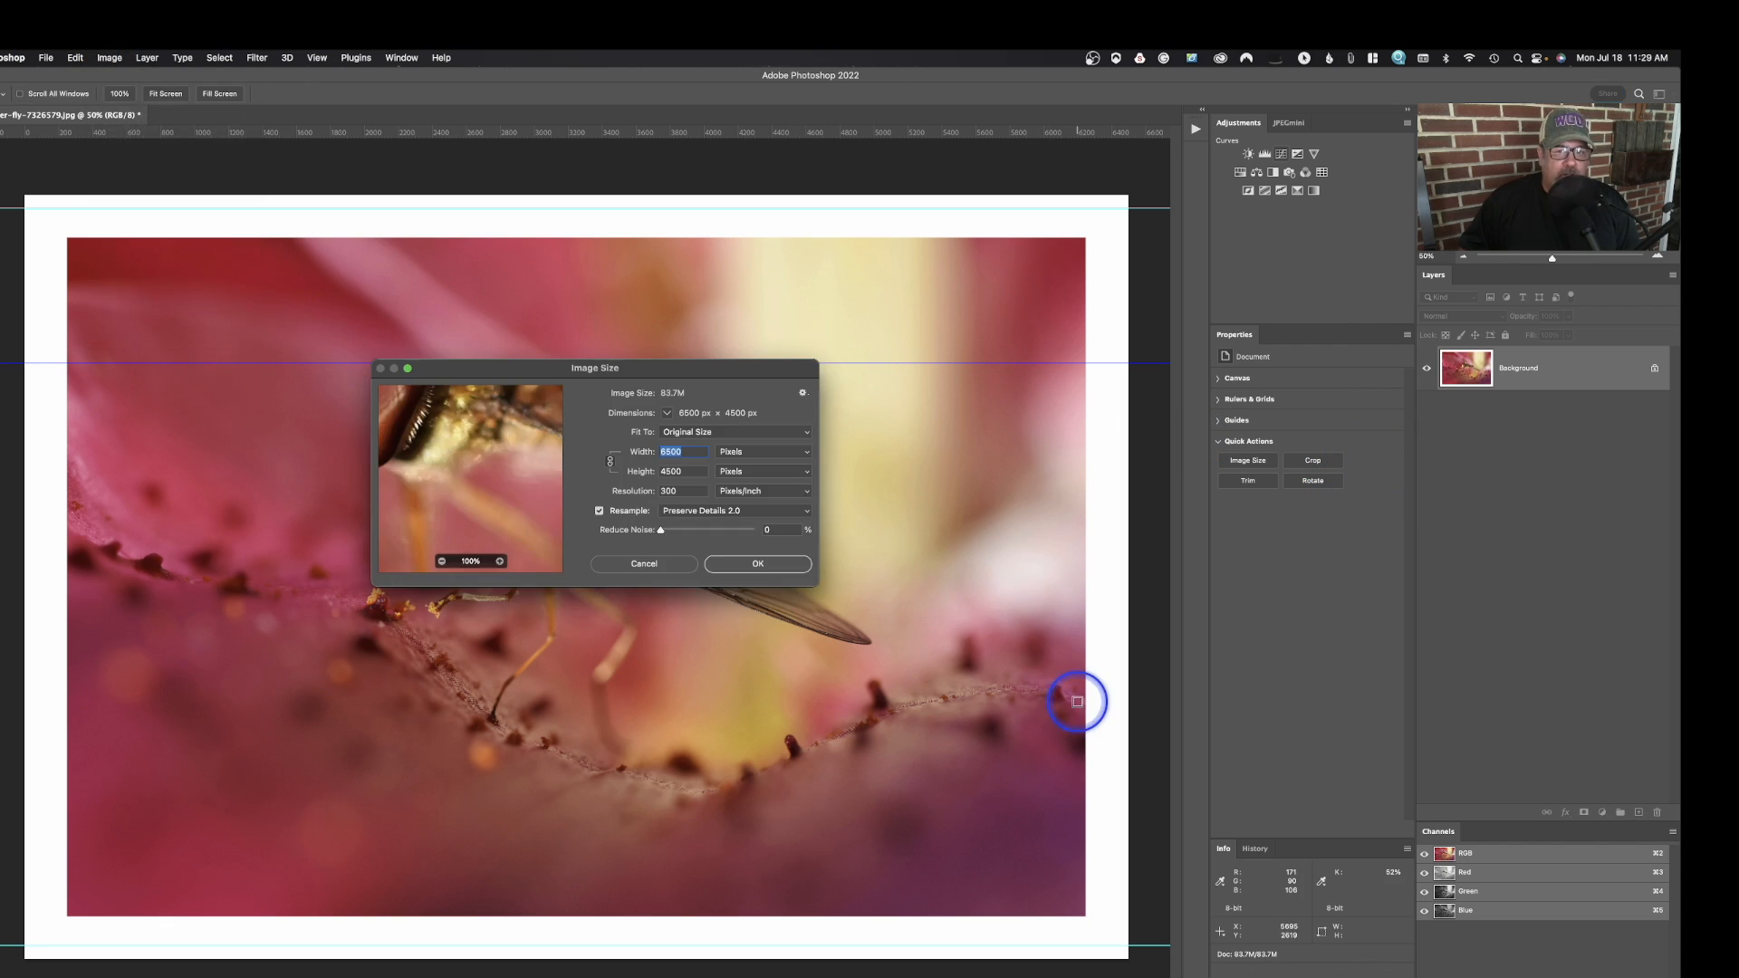
left_click(679, 564)
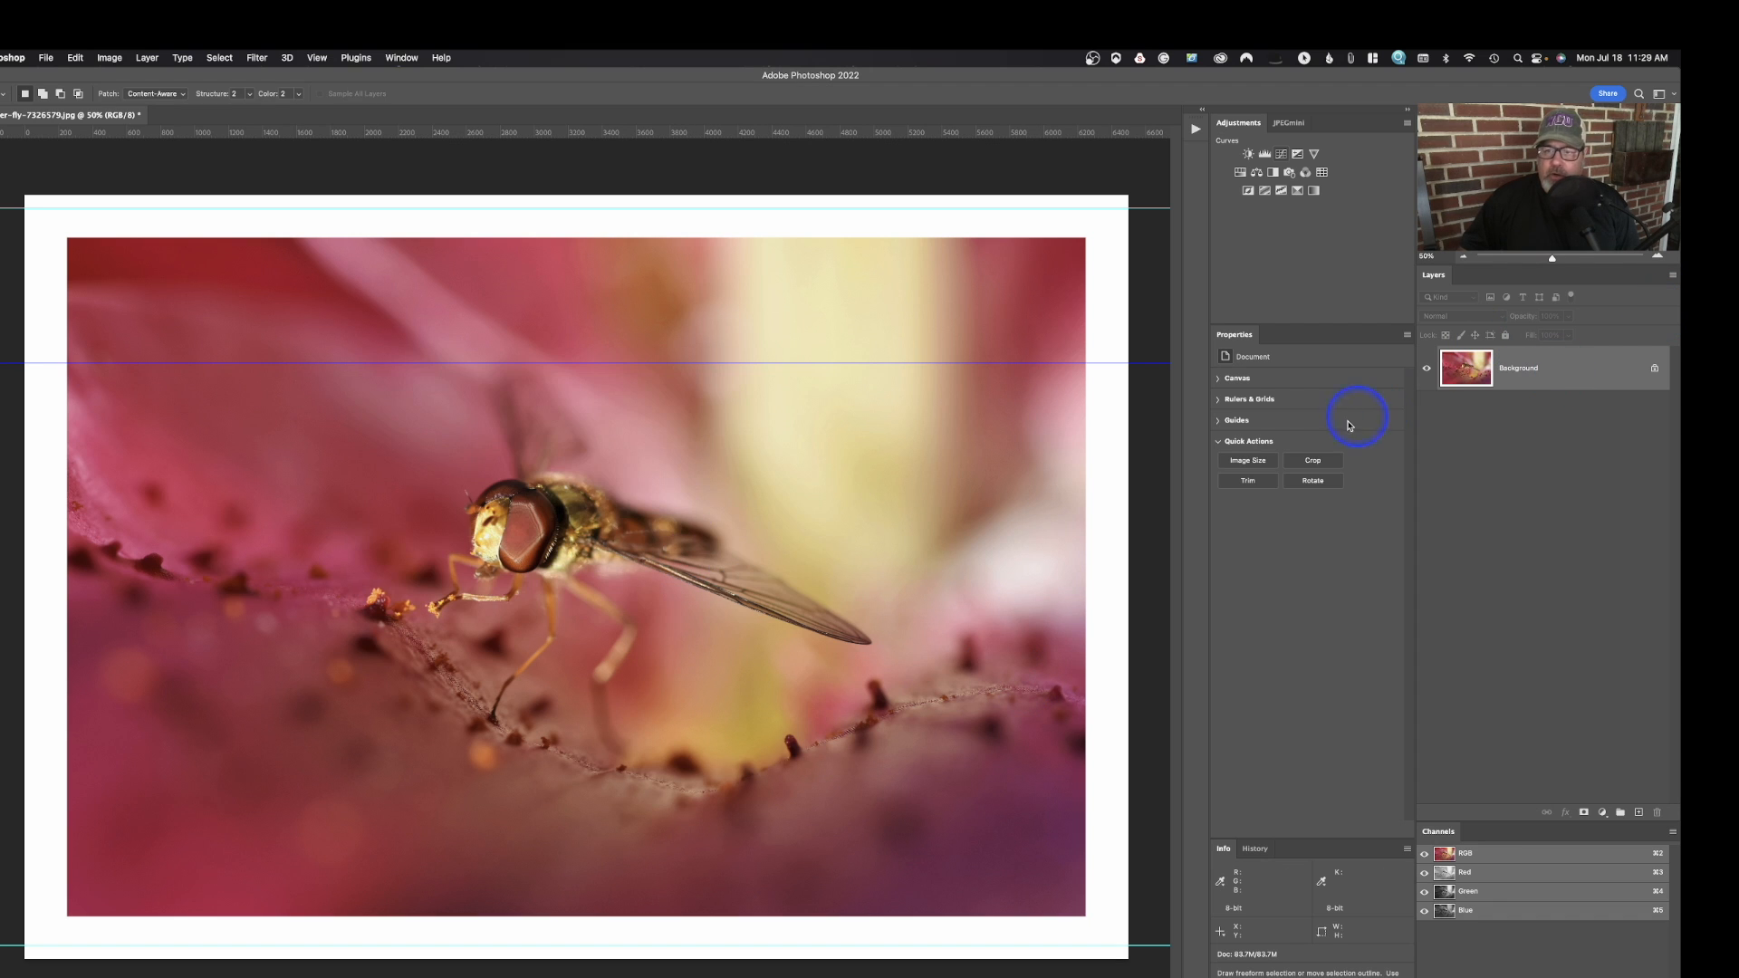
left_click(1256, 465)
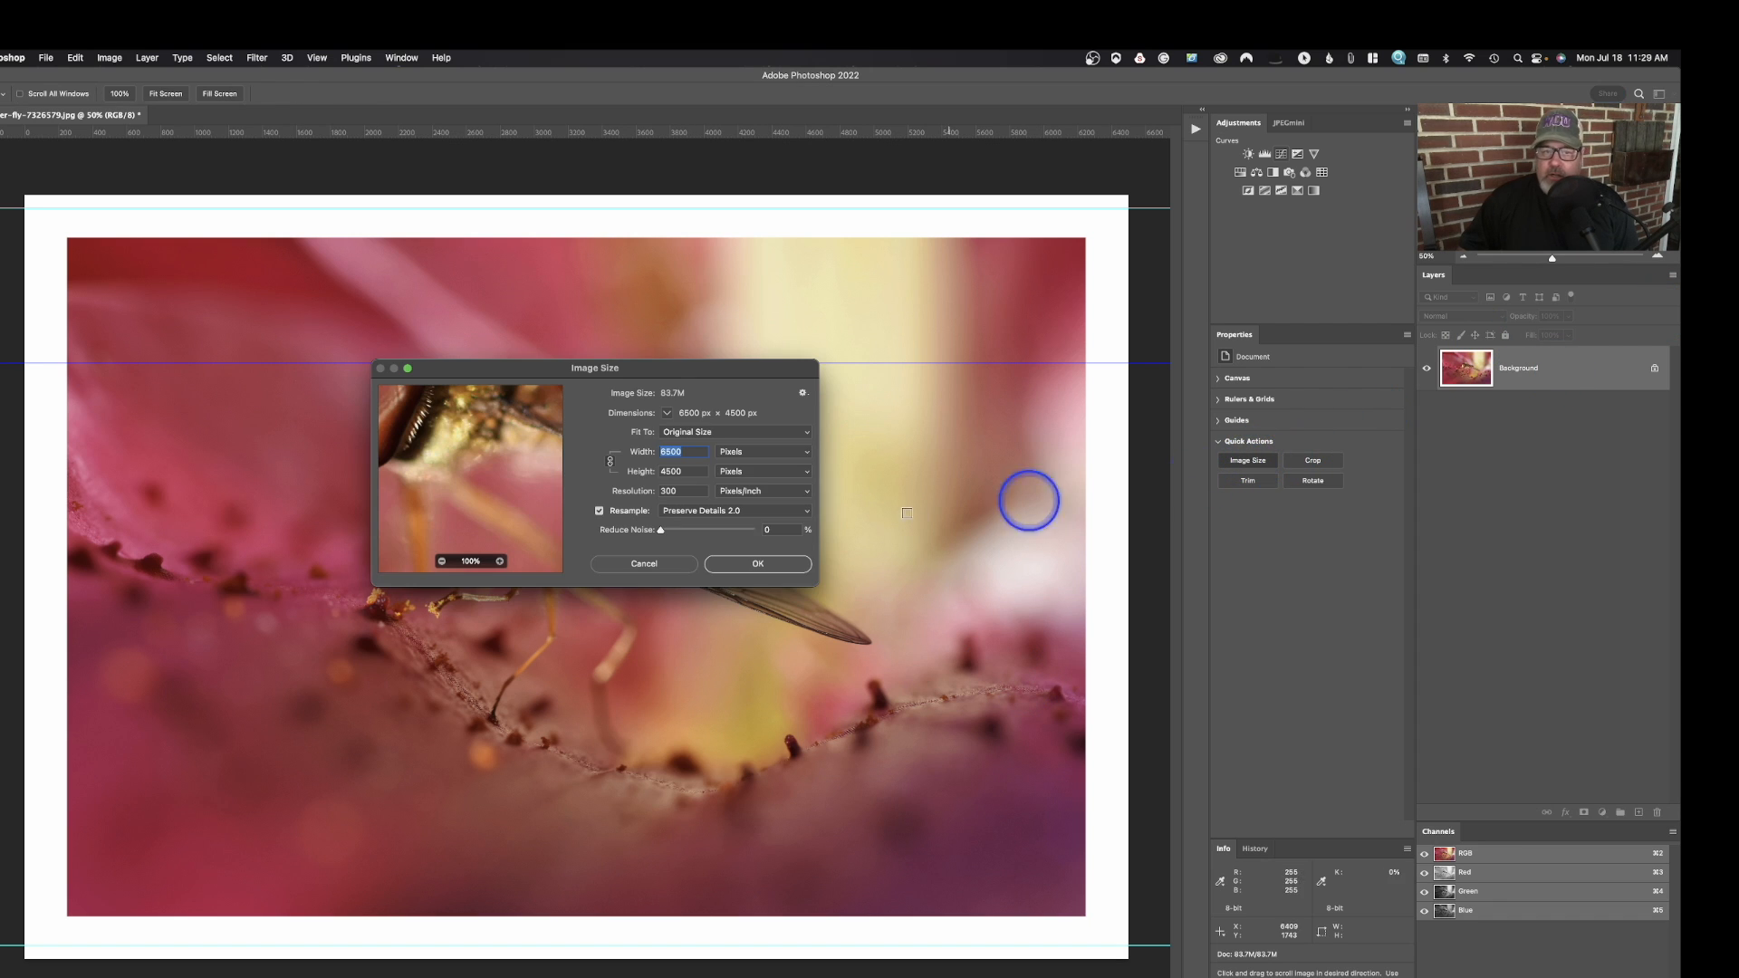
left_click(660, 563)
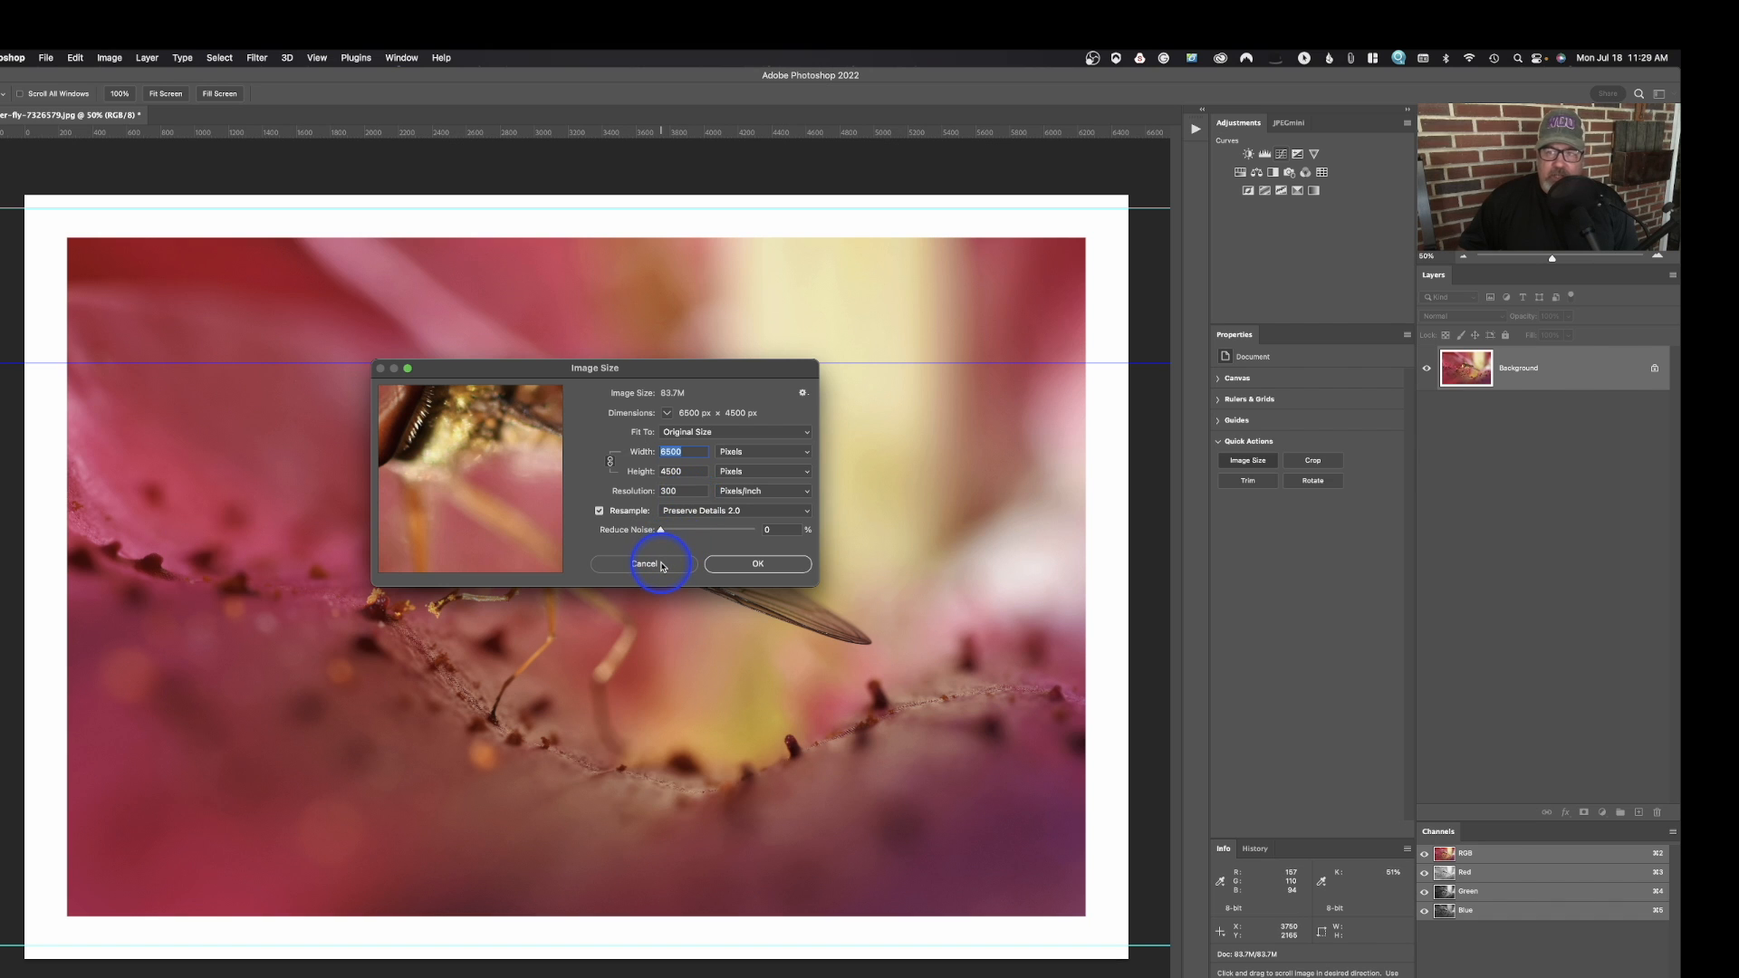
left_click(661, 563)
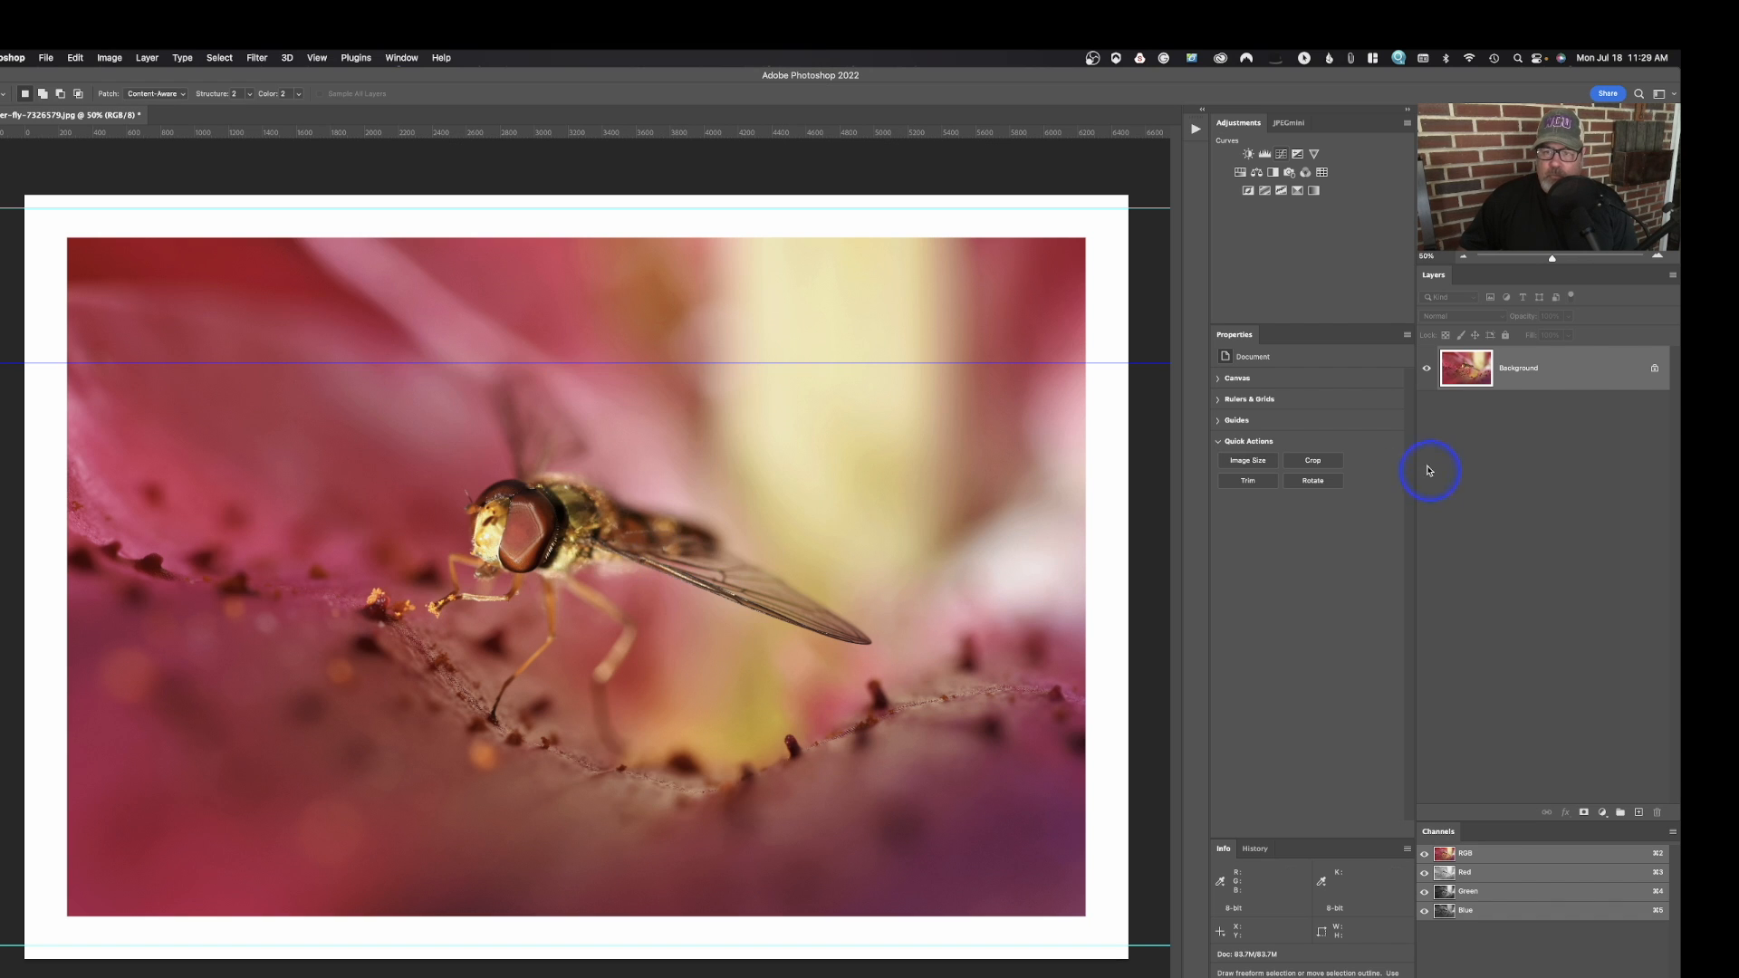
Start the Crop quick action on the full canvas, and leave it uncropped by switching to the Lasso tool.
left_click(1298, 464)
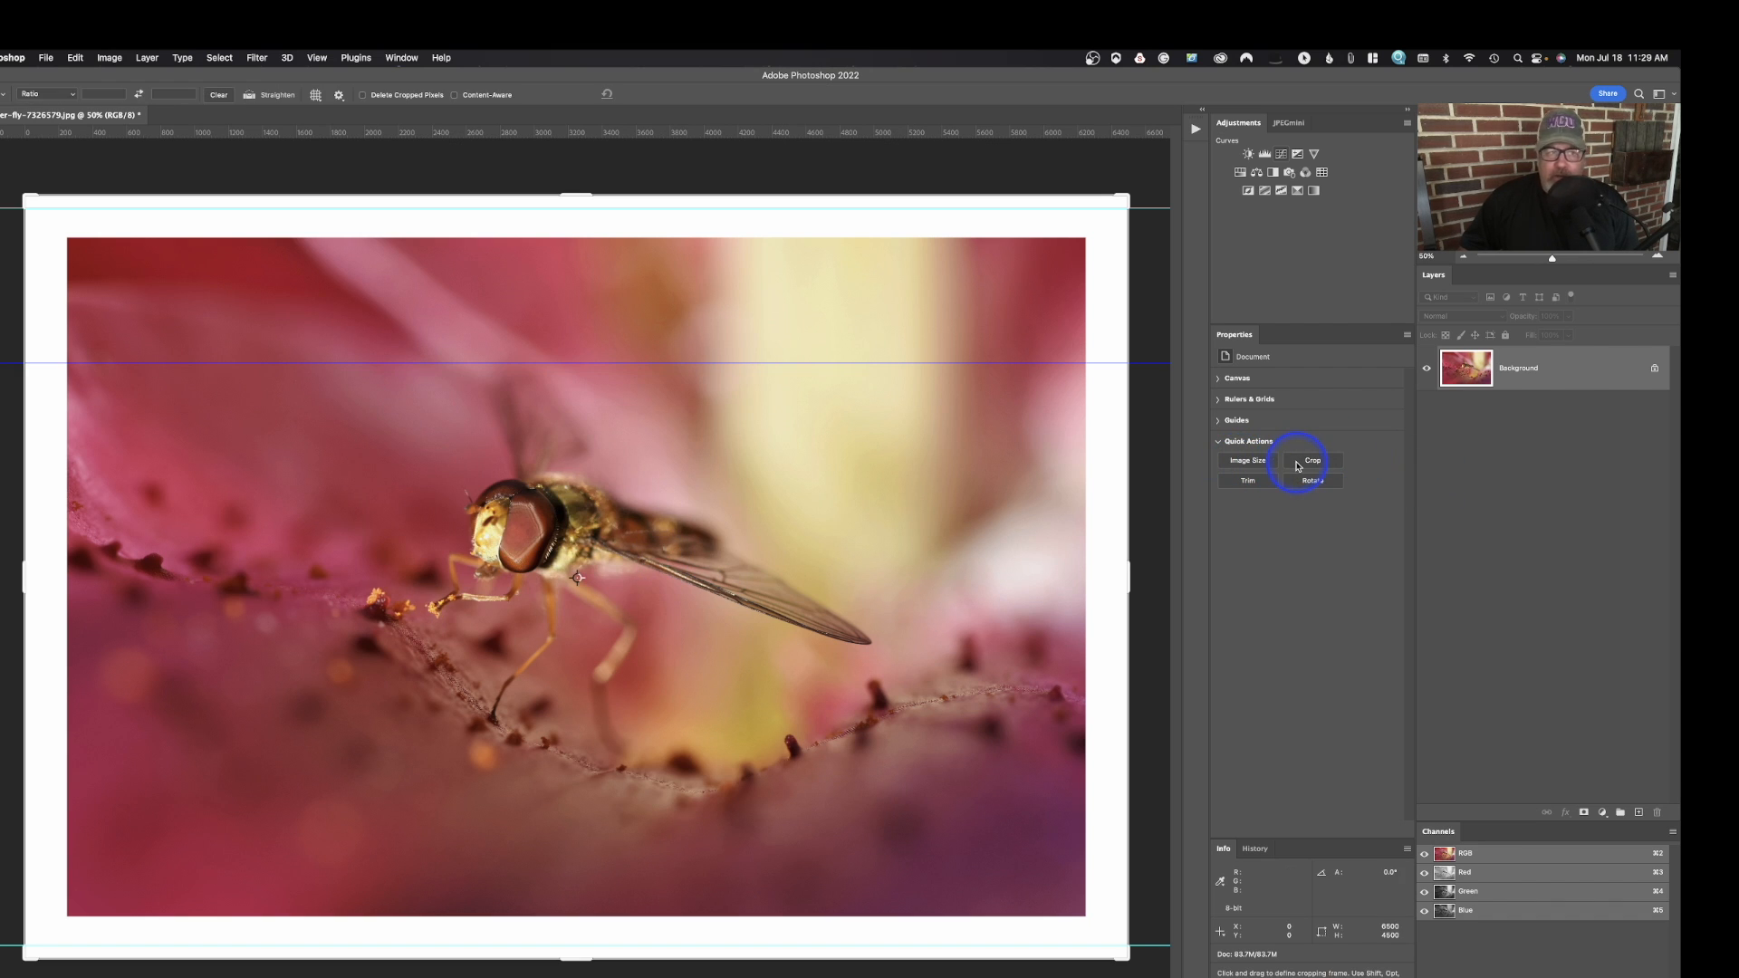
left_click_drag(1127, 192, 1126, 195)
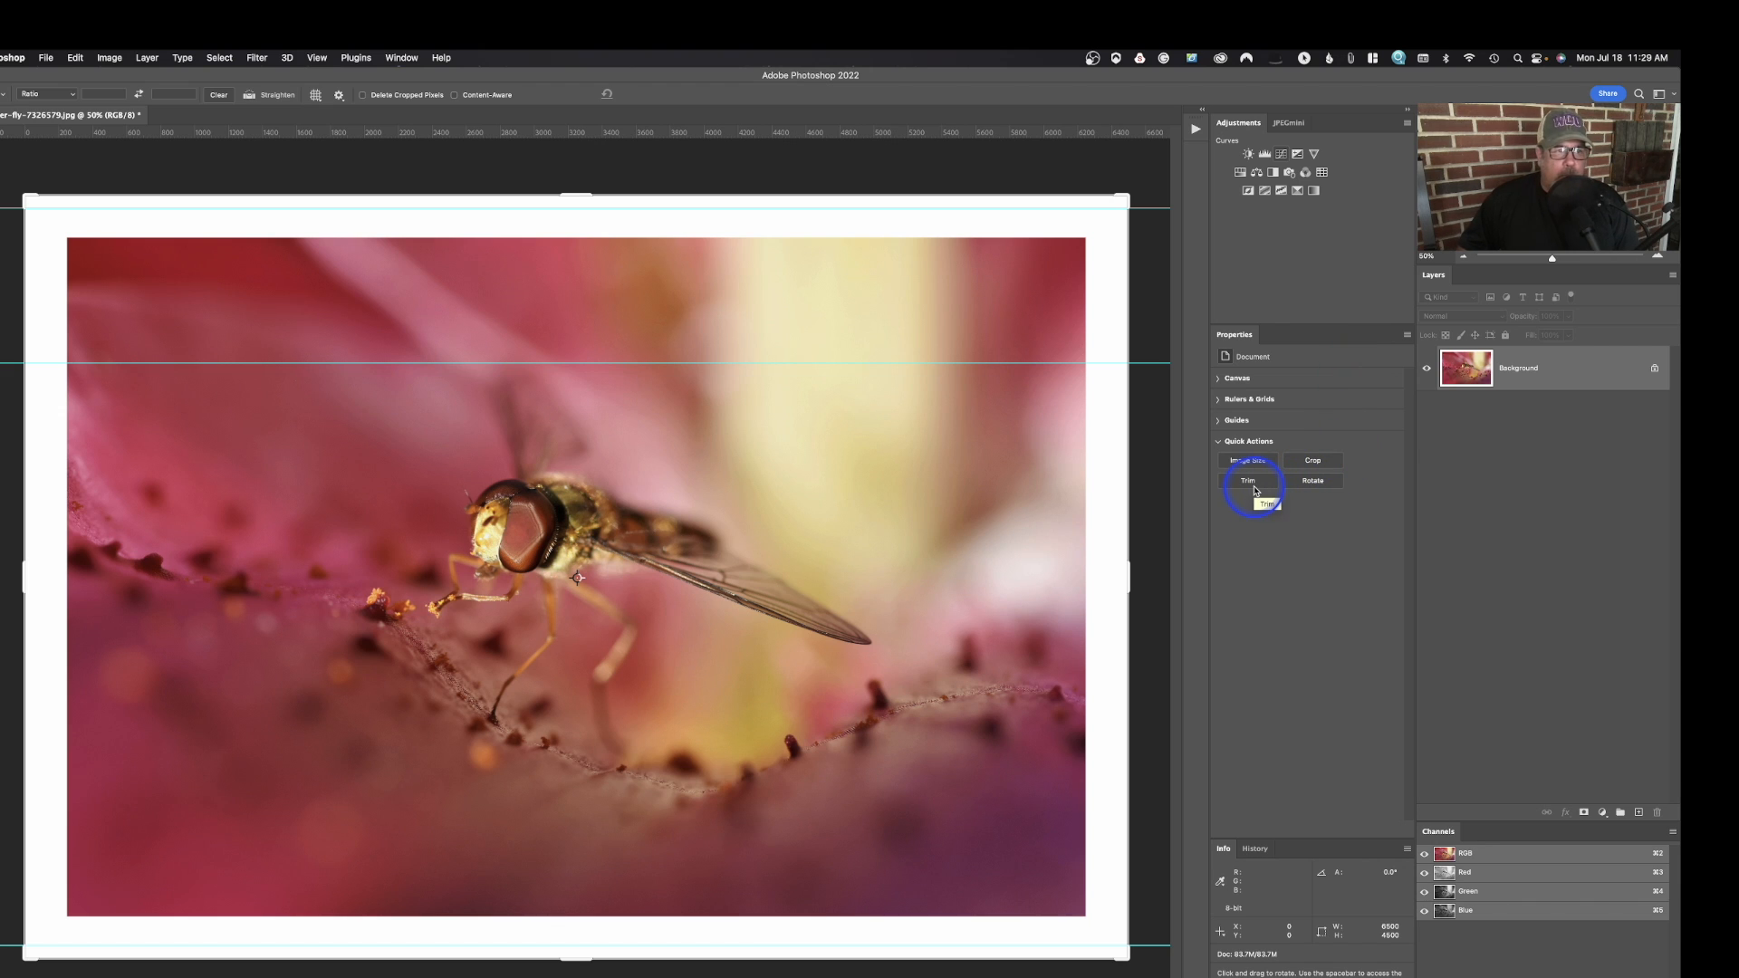
key("l")
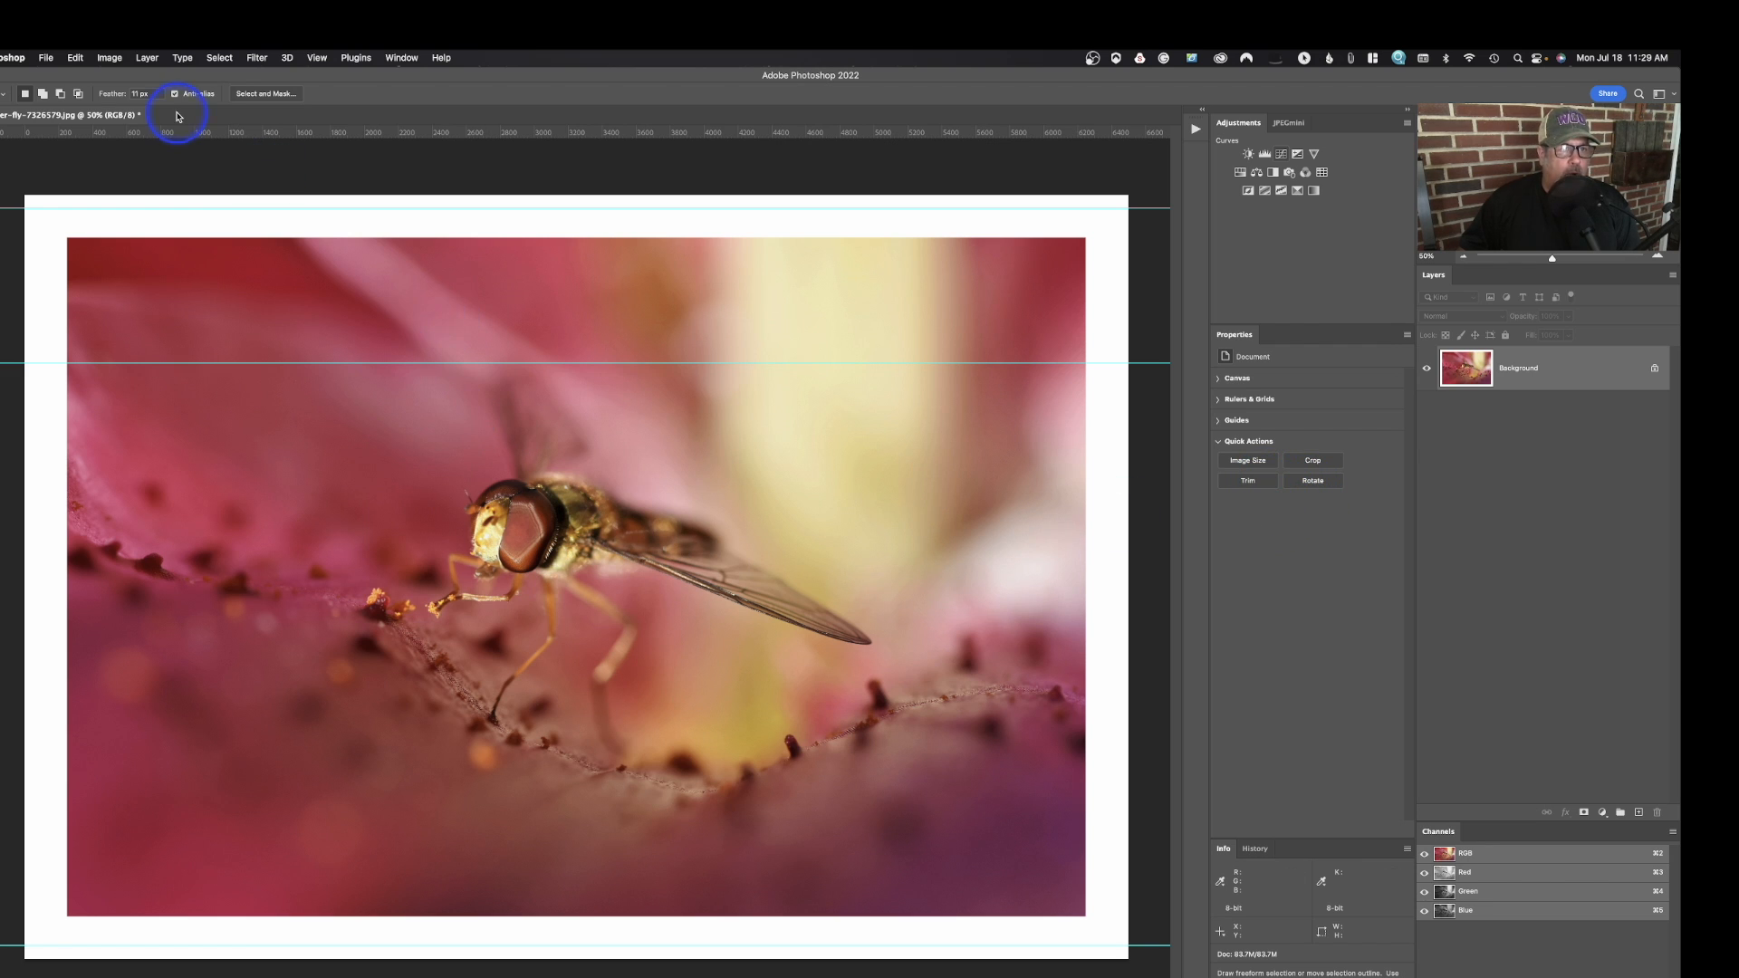
Trim away only the top white border based on Top Left Pixel Color, and undo the trim.
left_click(110, 57)
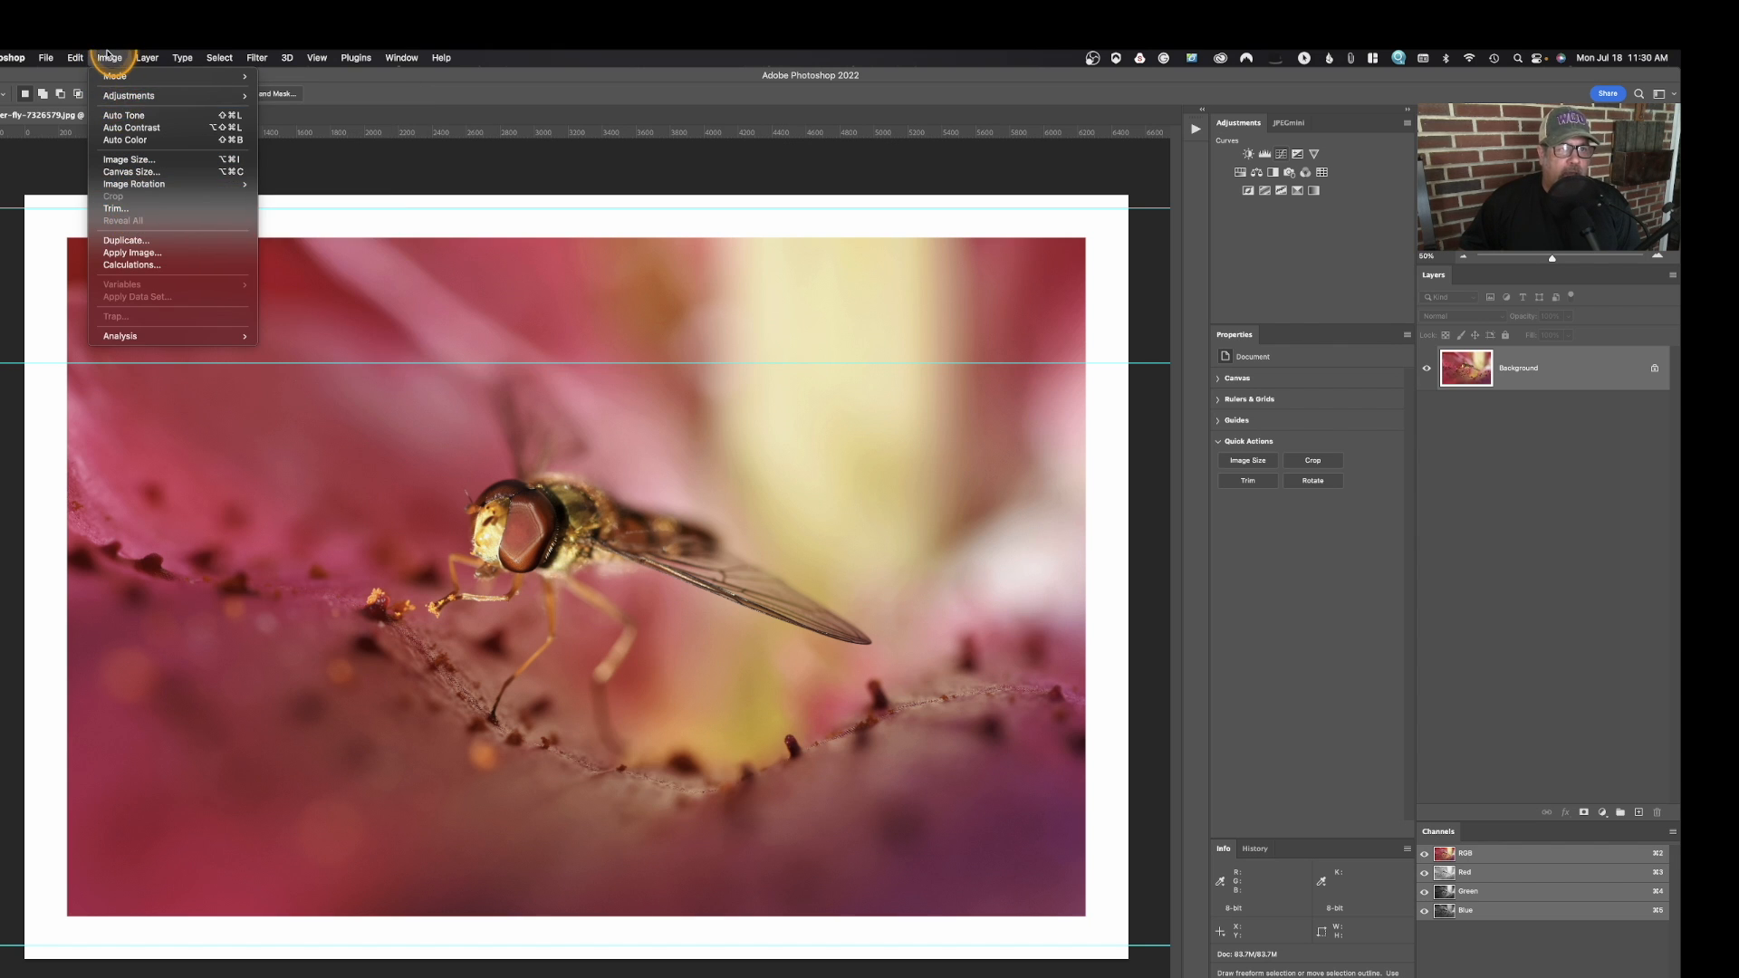
left_click(110, 58)
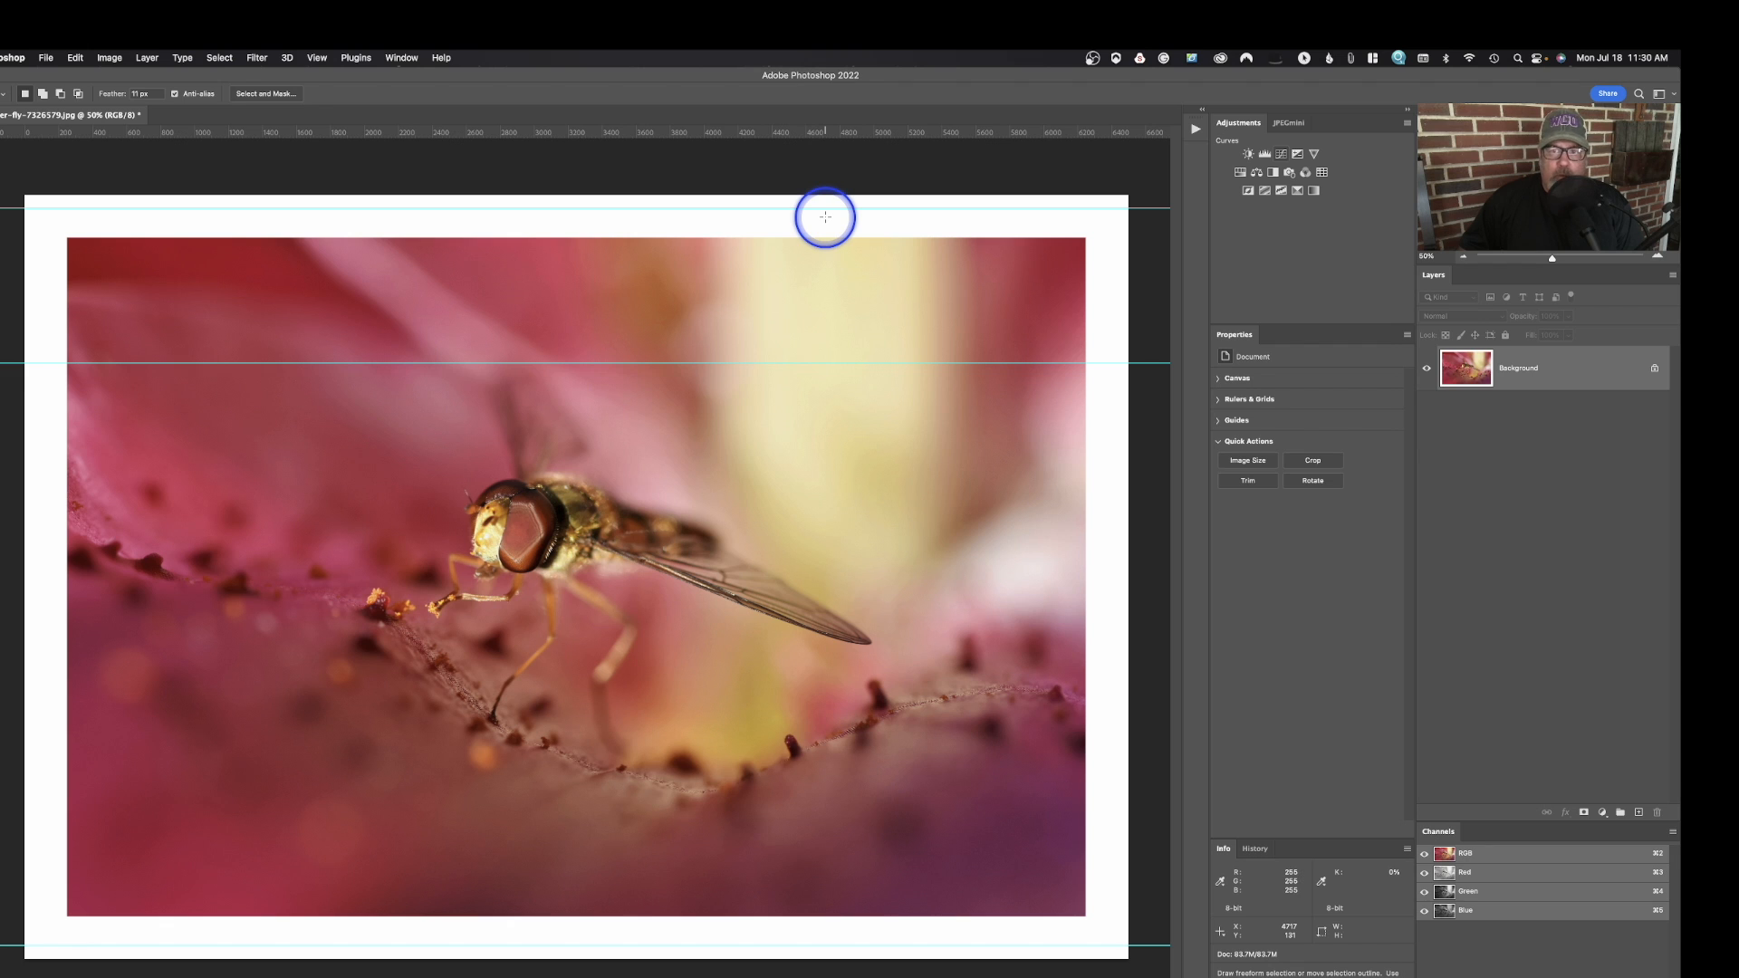
left_click(1254, 482)
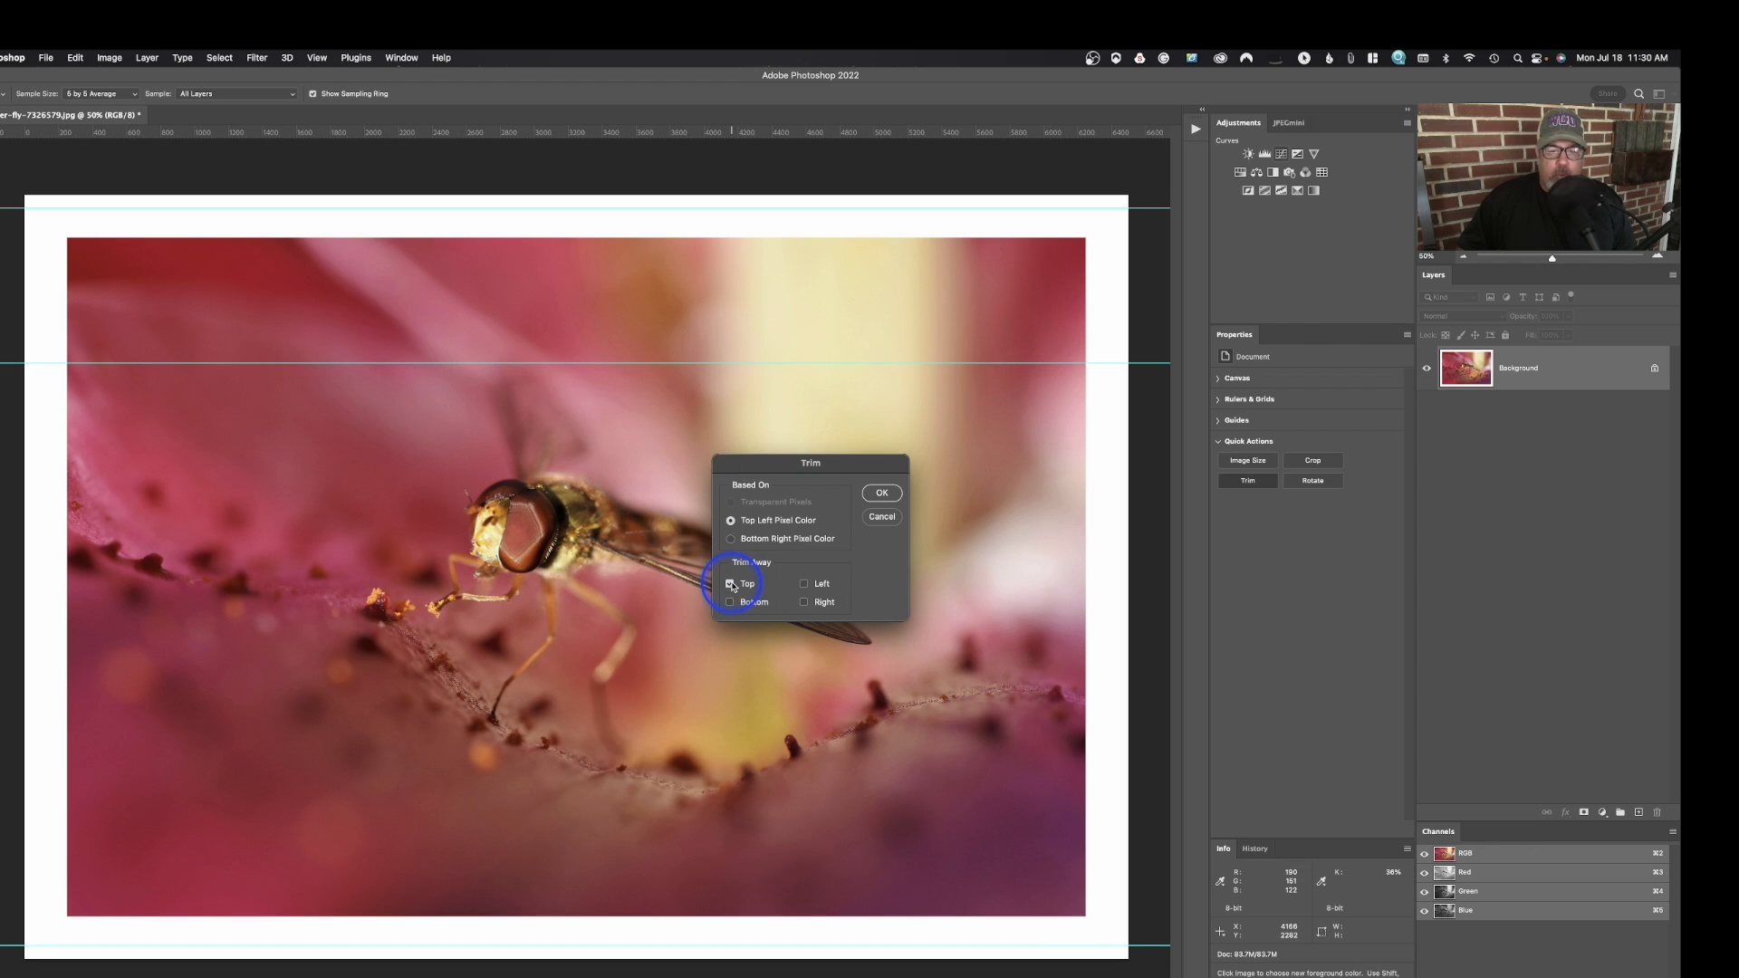
left_click(883, 493)
key("l")
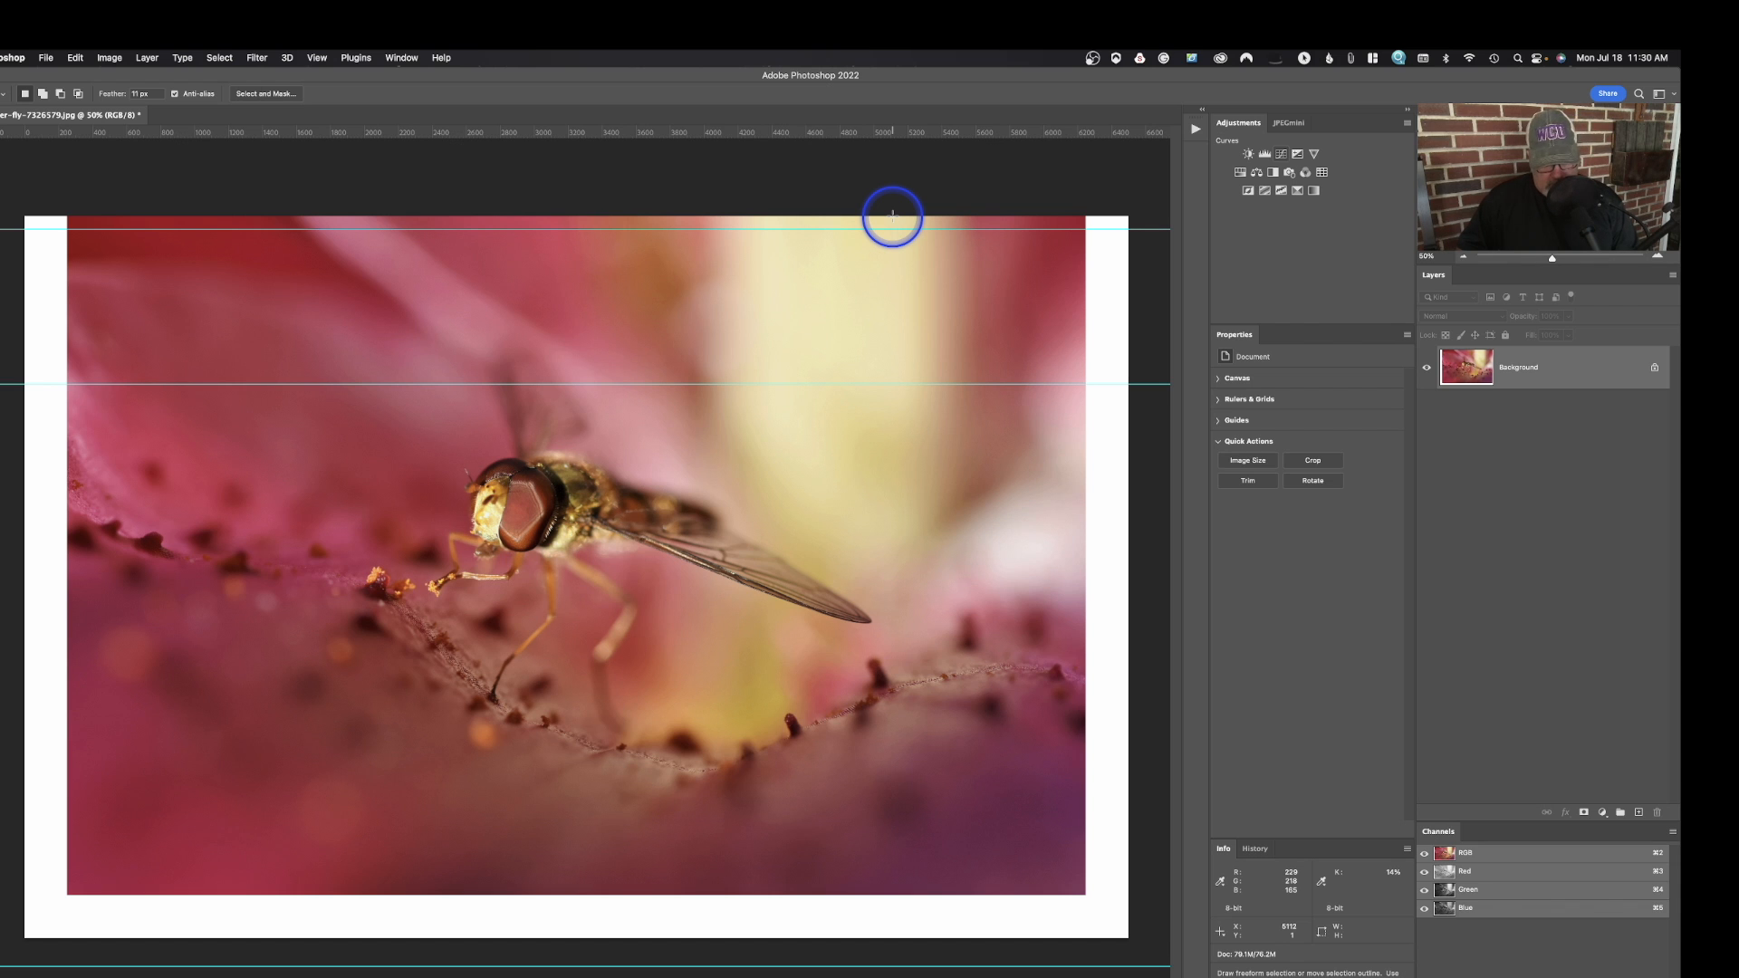
key("super+z")
Trim away the white border on the top, bottom, left and right sides, based on Top Left Pixel Color.
left_click(1246, 482)
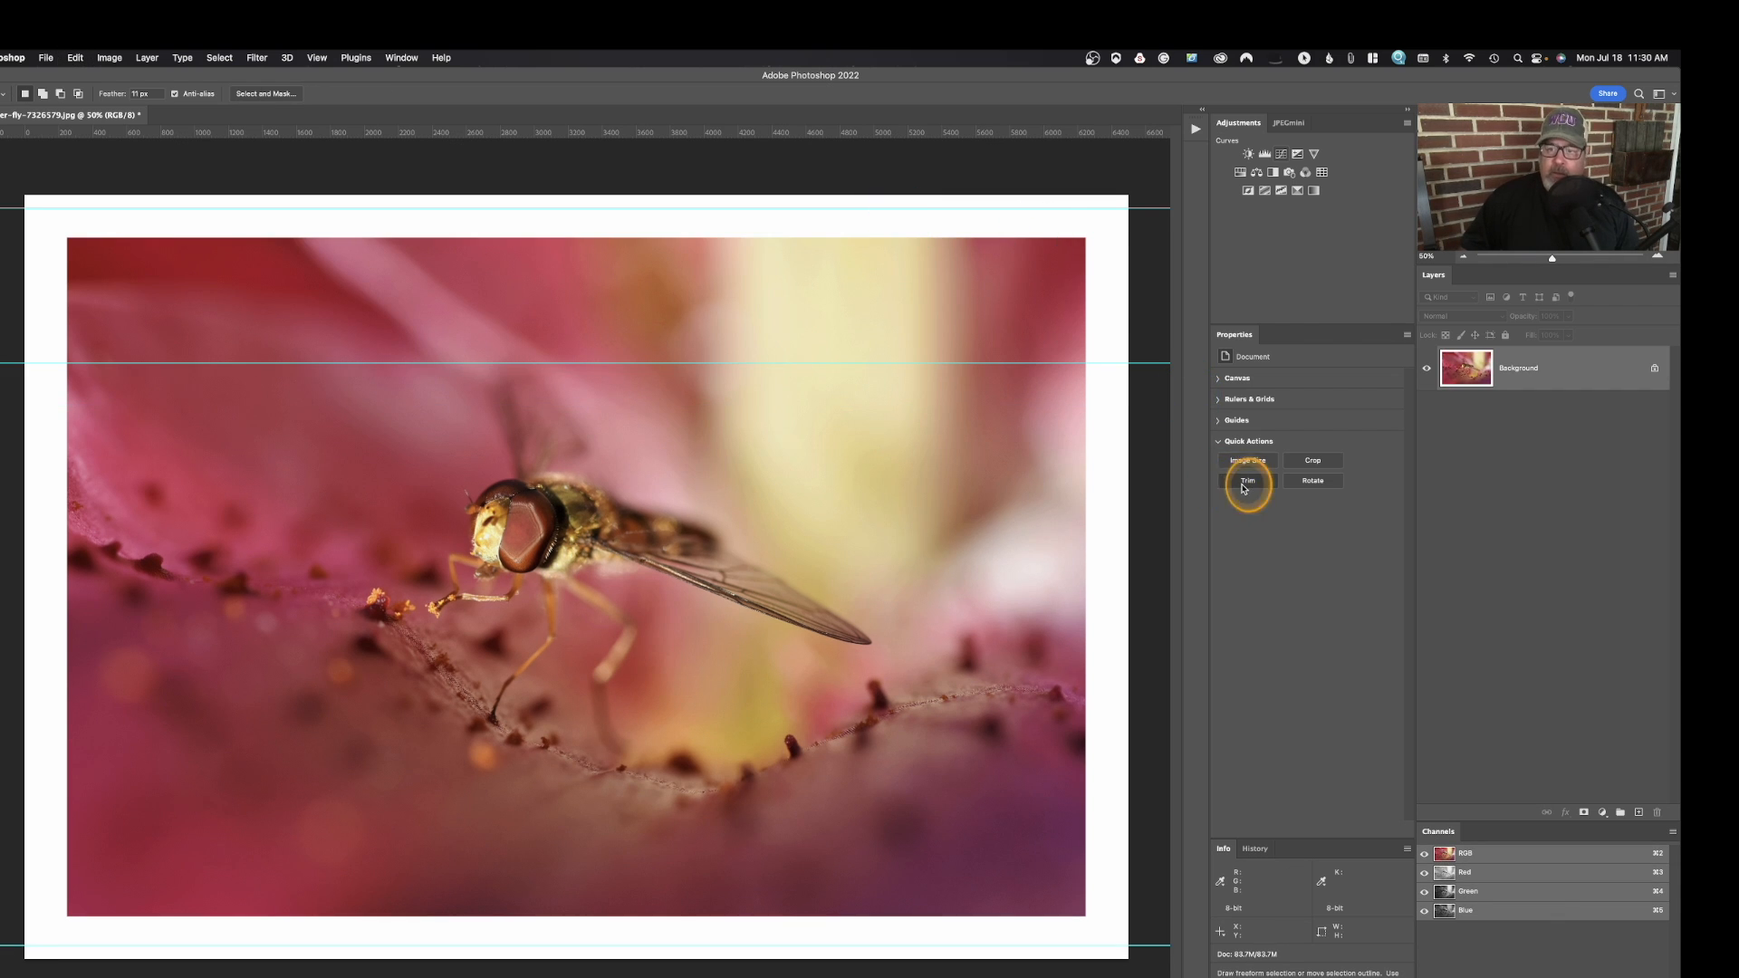
left_click(731, 604)
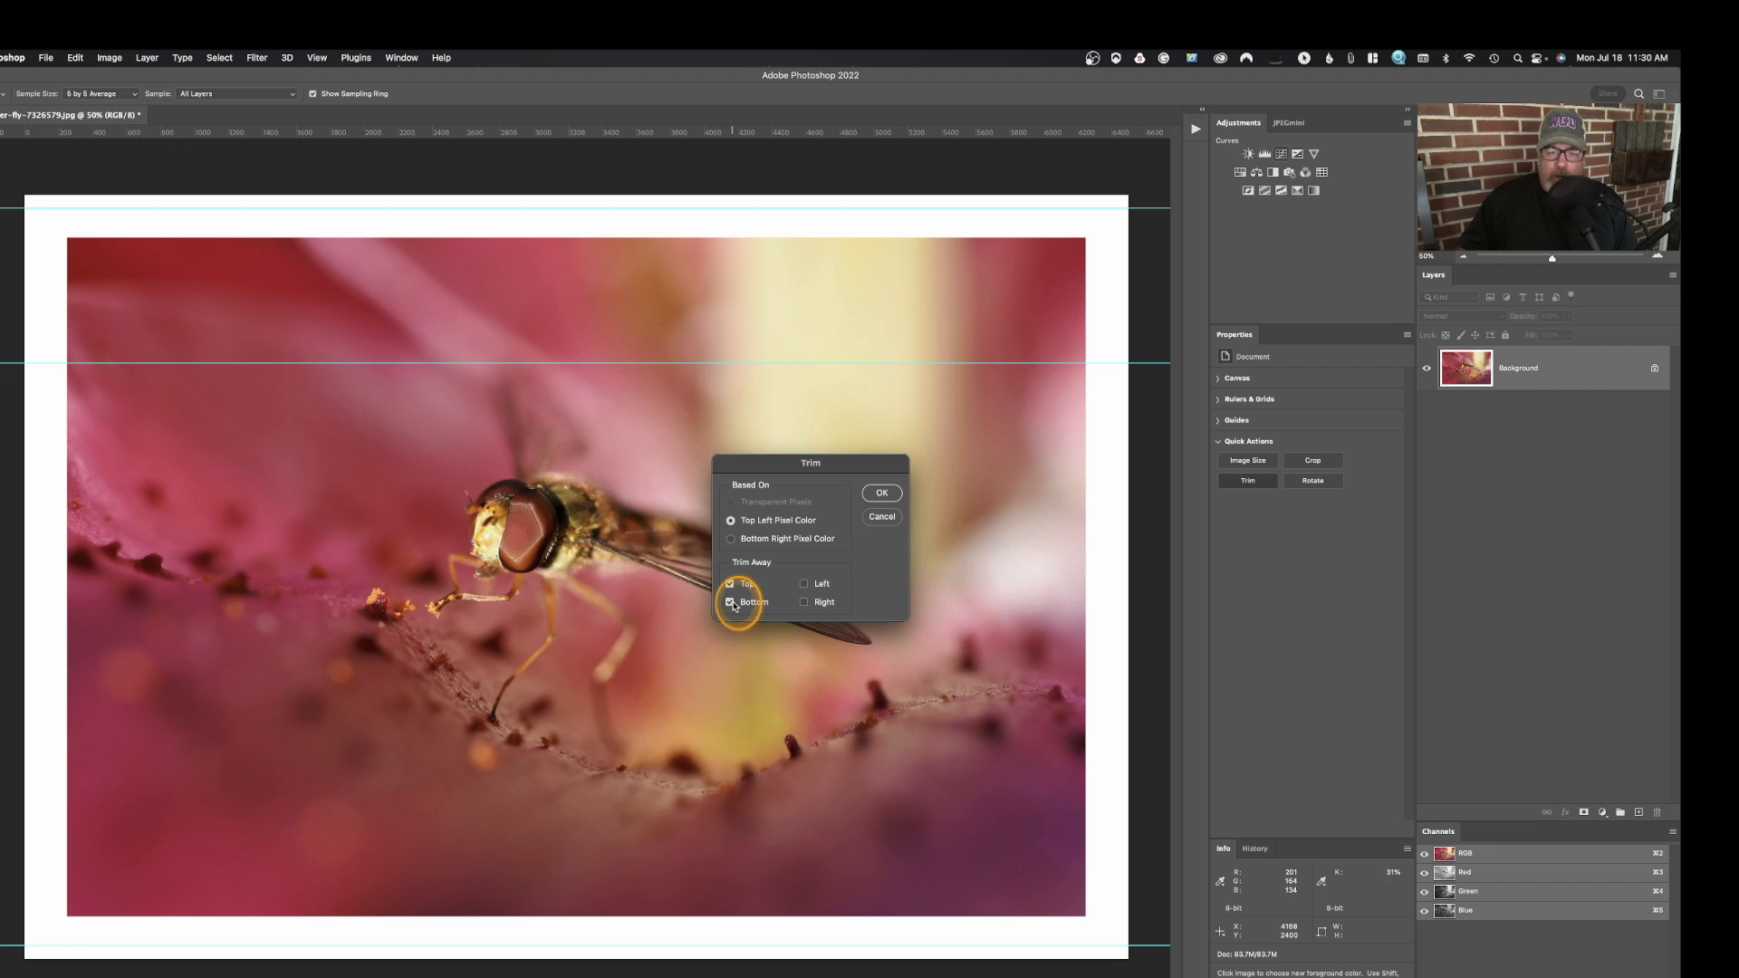
left_click(804, 584)
left_click(805, 603)
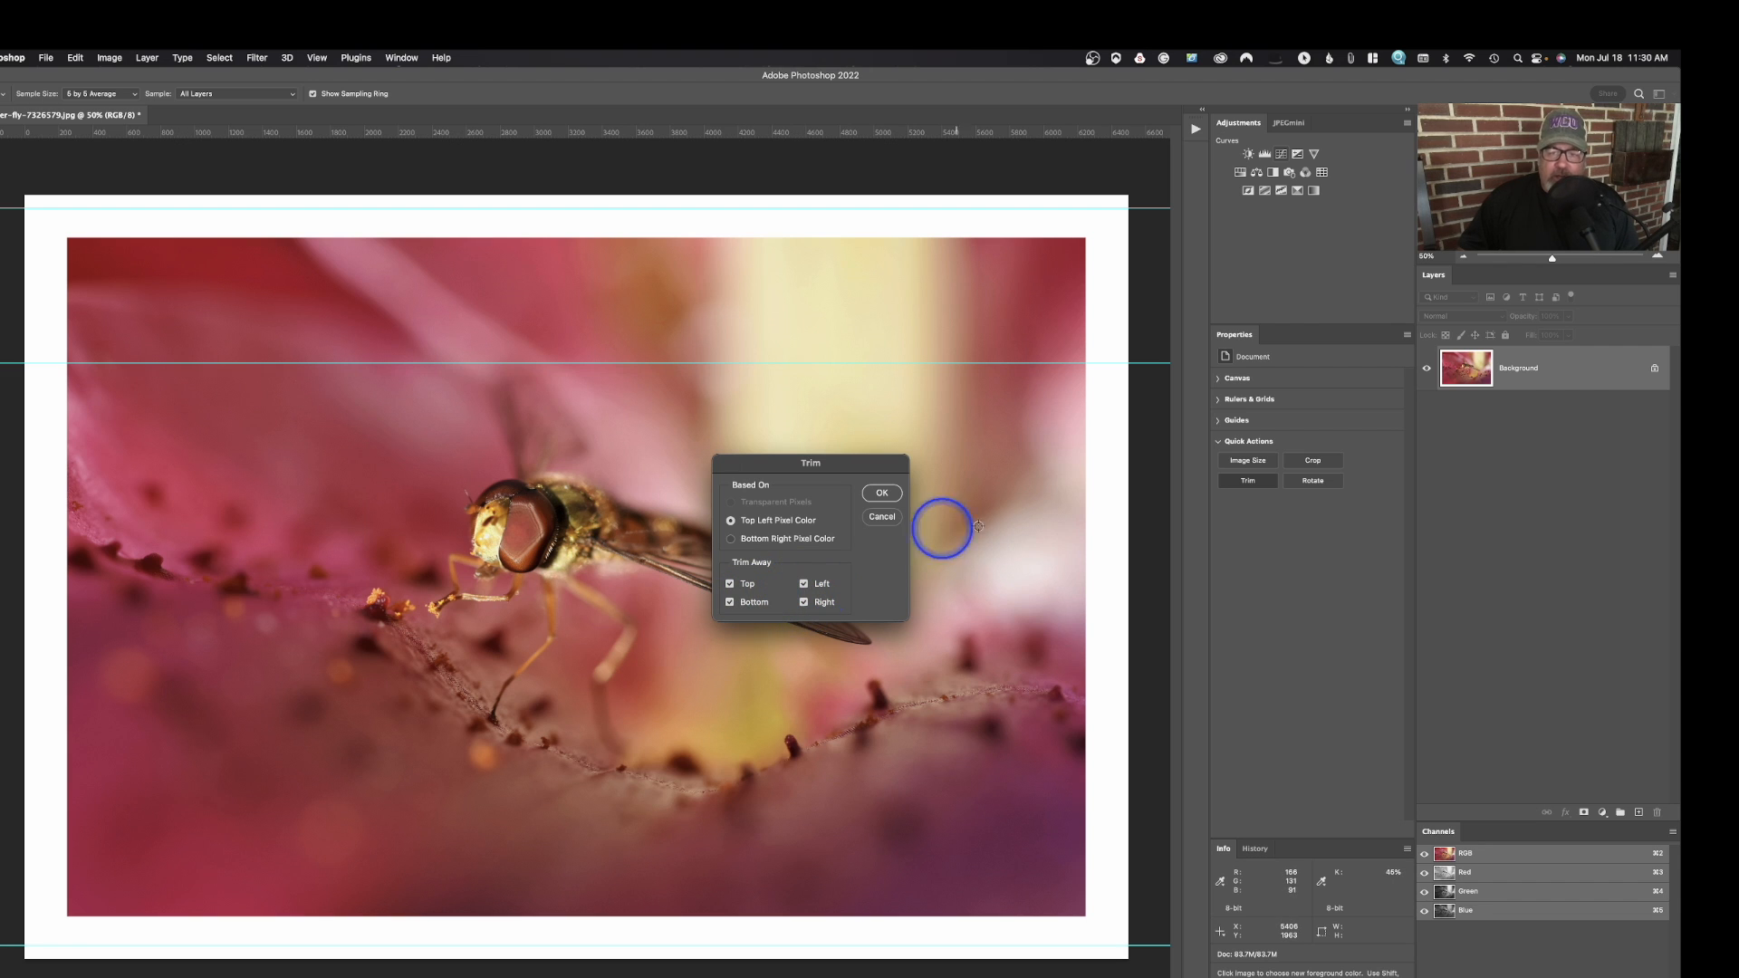
left_click(883, 493)
key("l")
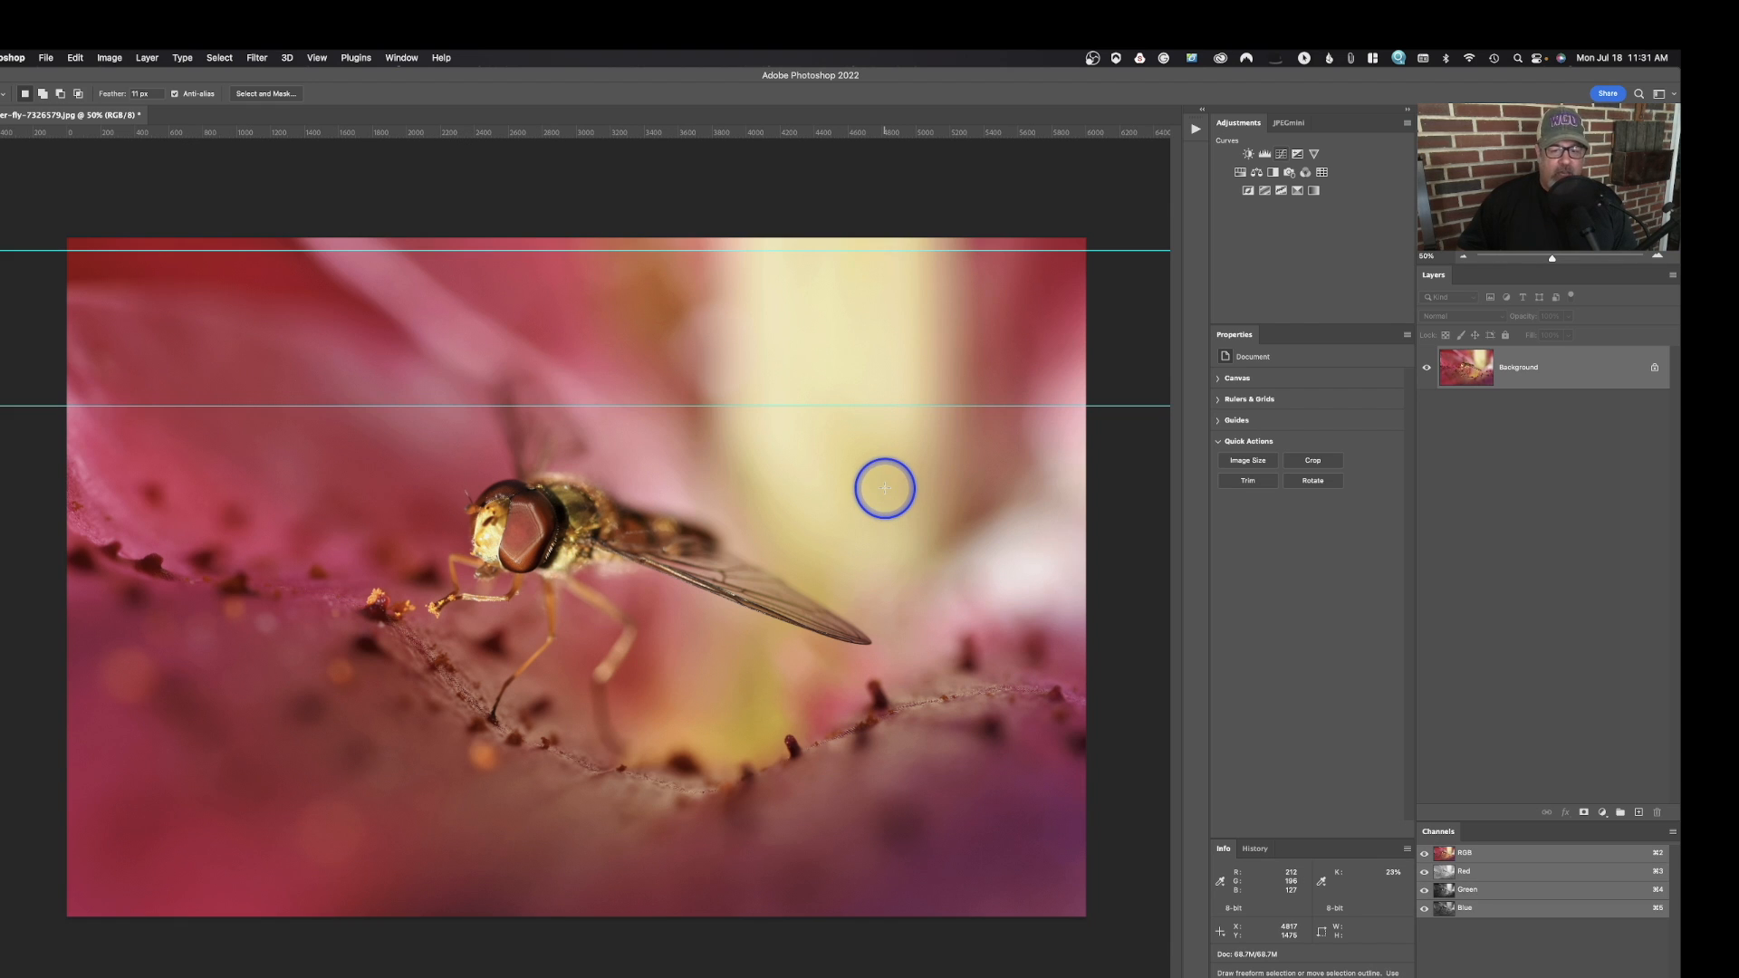
Rotate the canvas 25 degrees clockwise, and undo the rotation.
left_click(1310, 483)
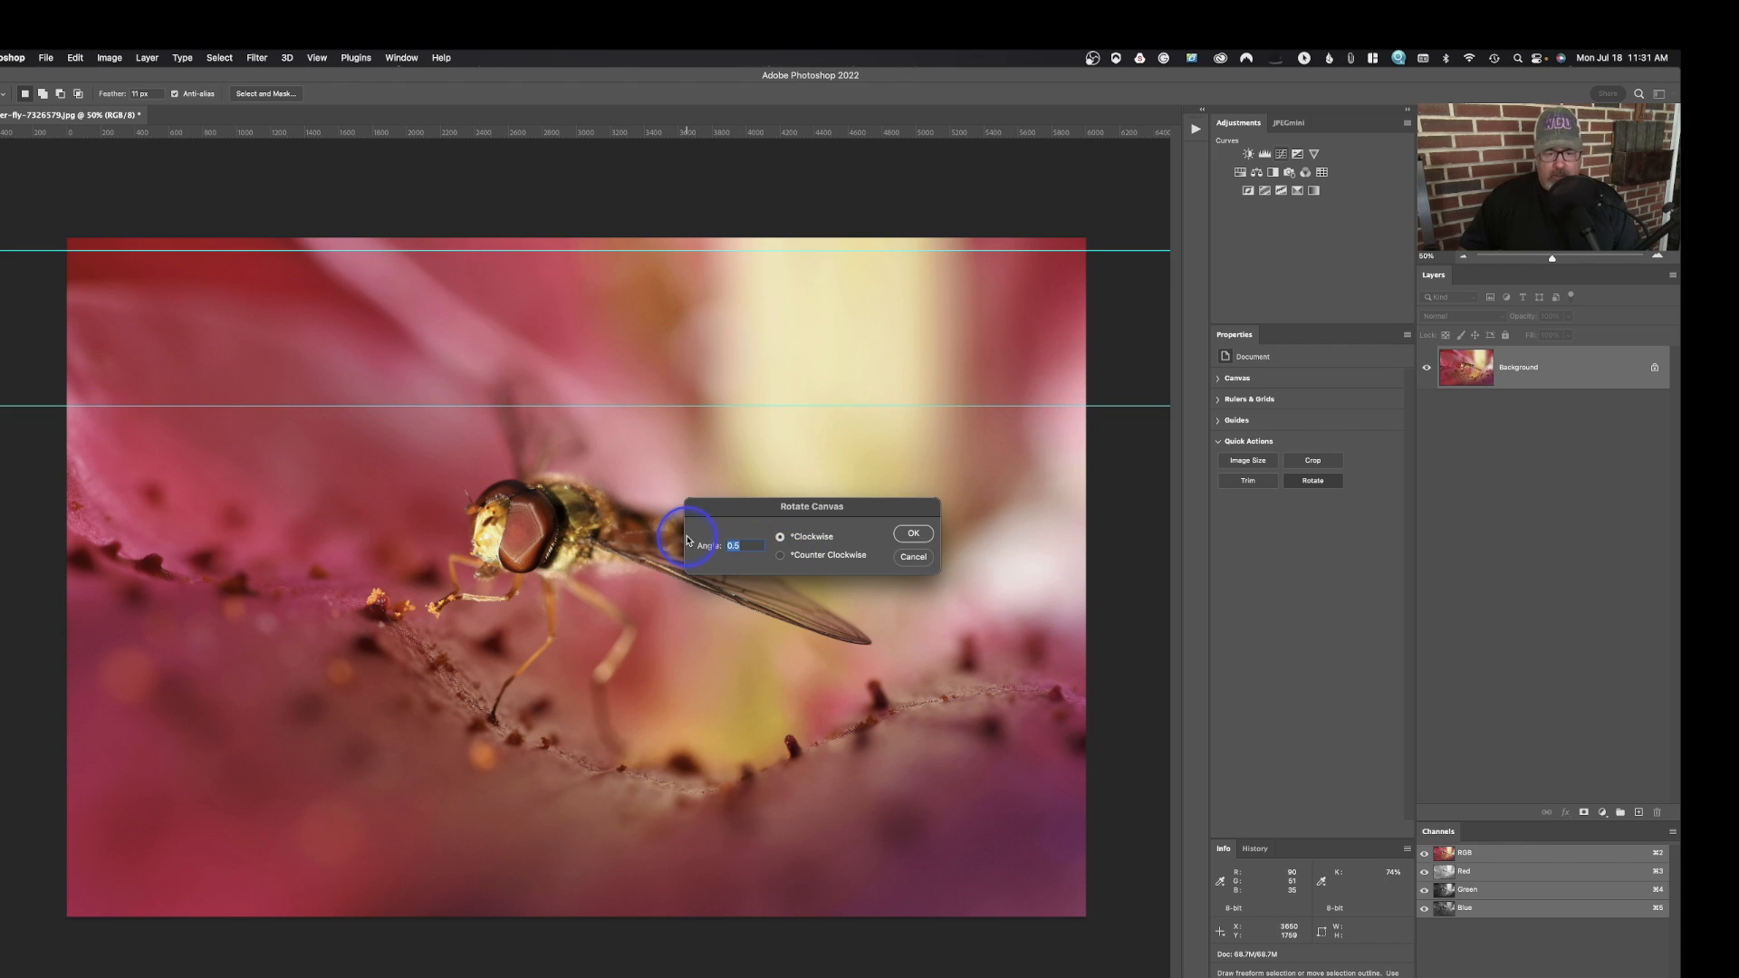
type("5")
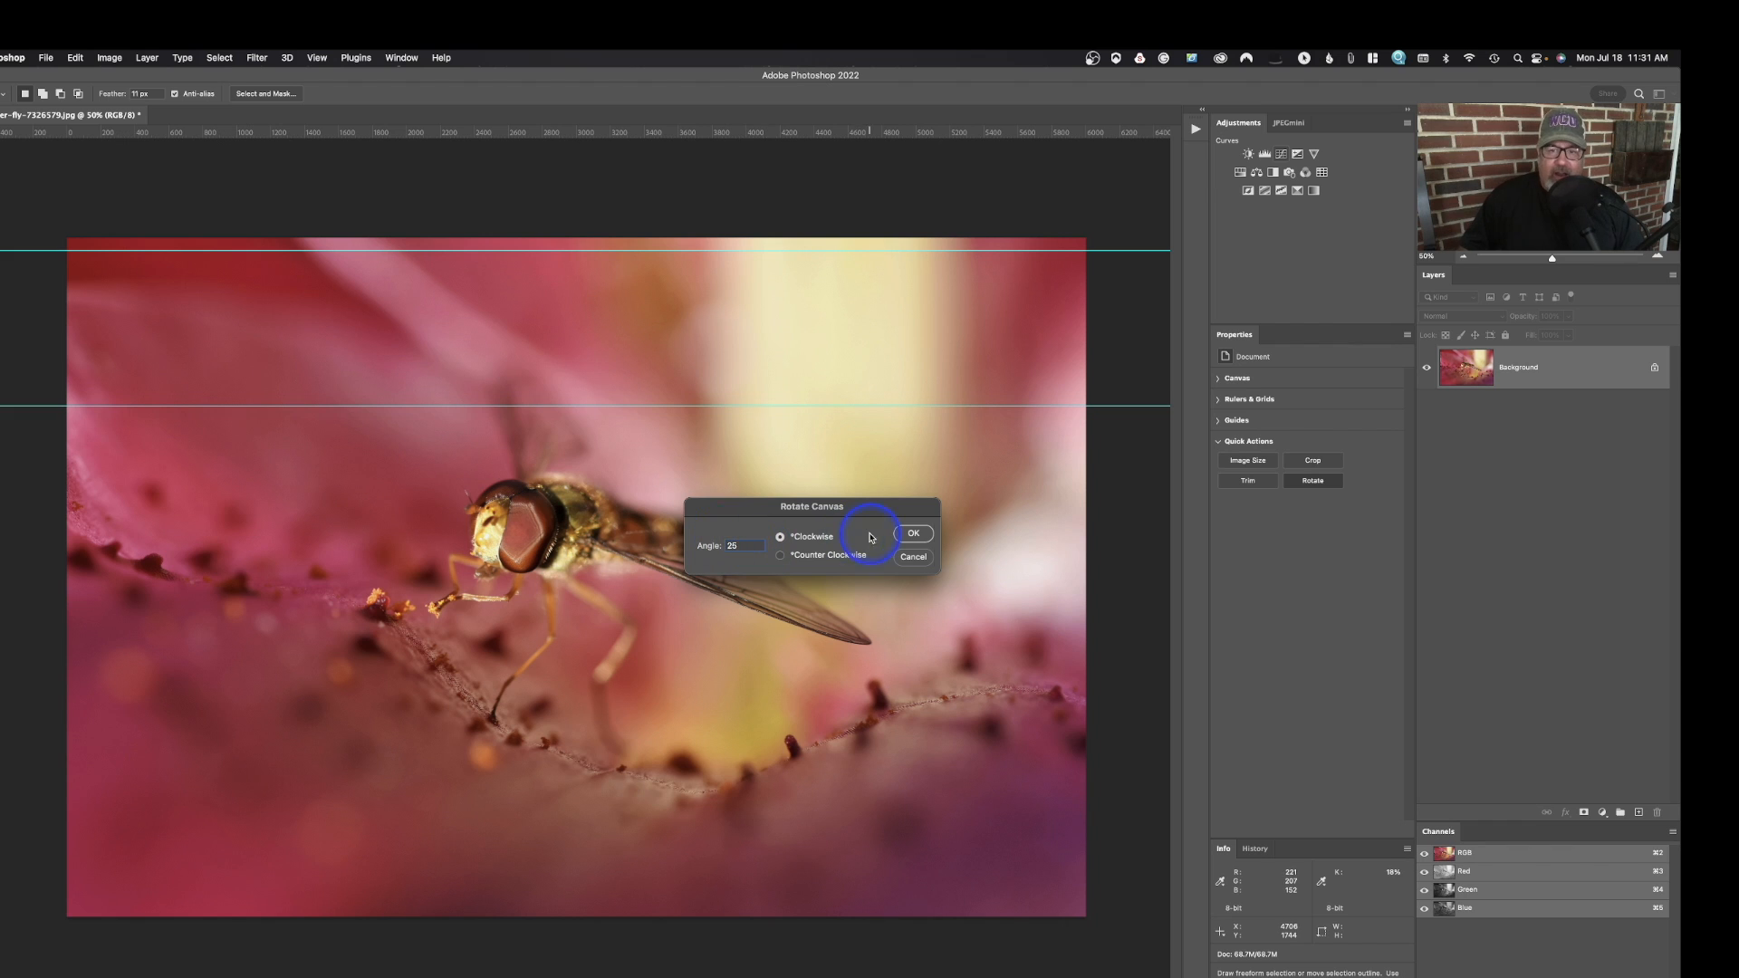
left_click(914, 533)
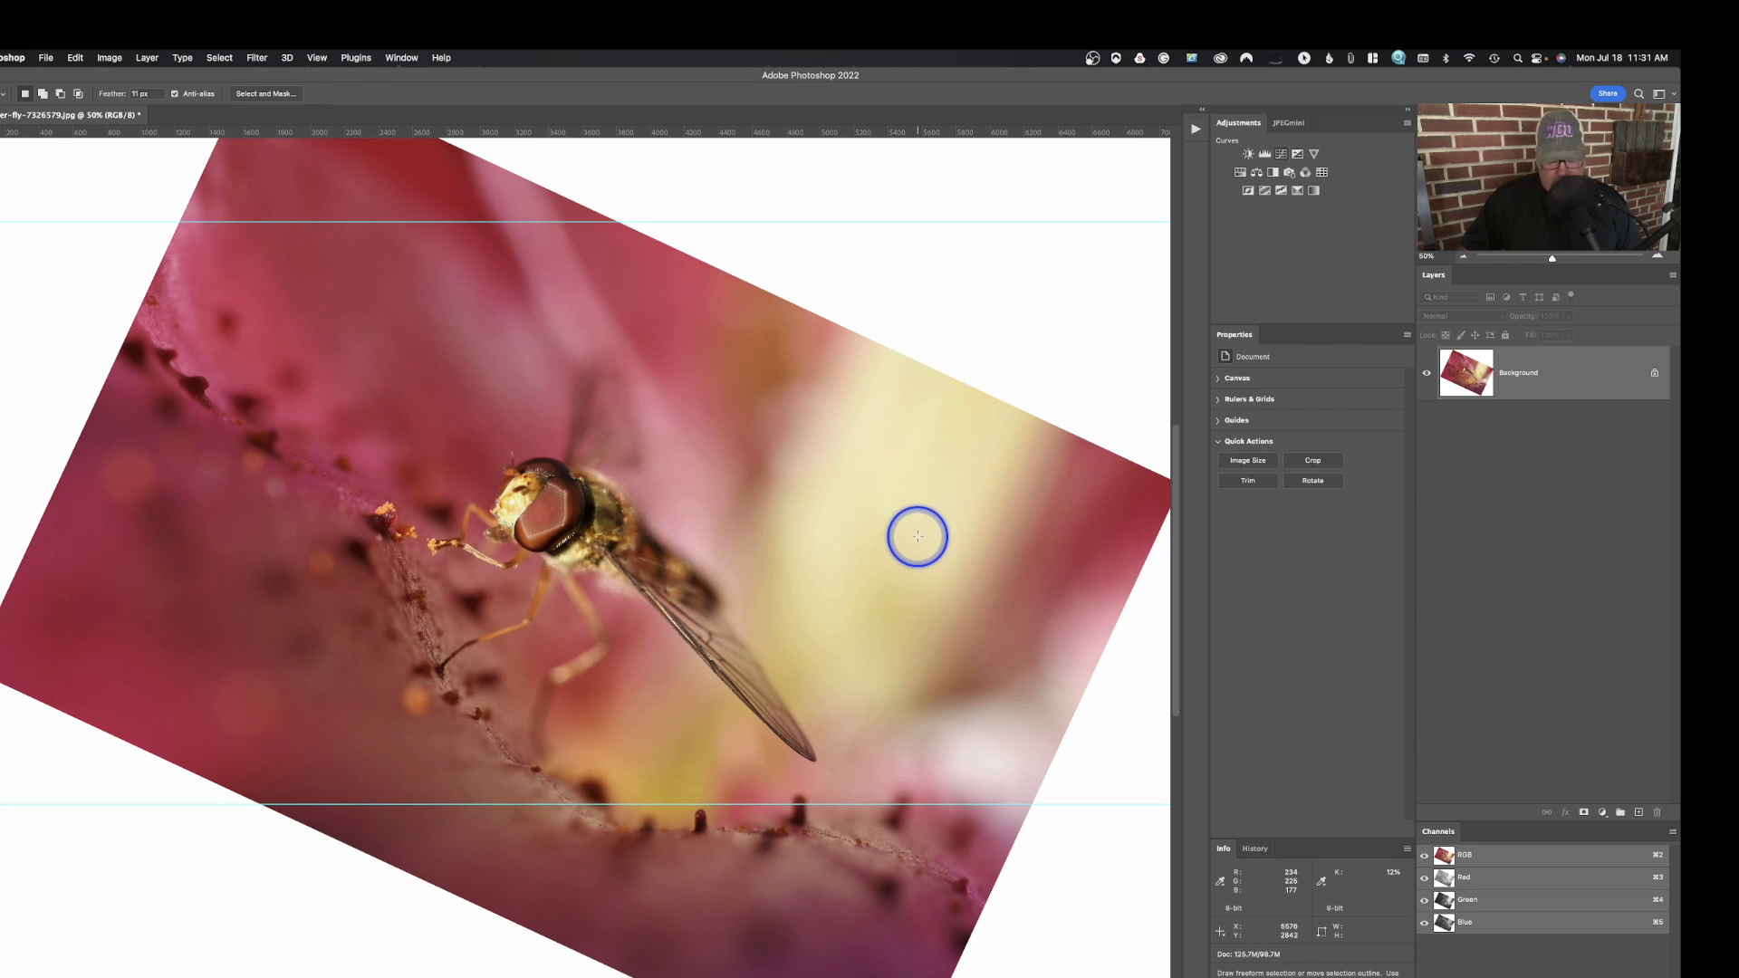
key("super+z")
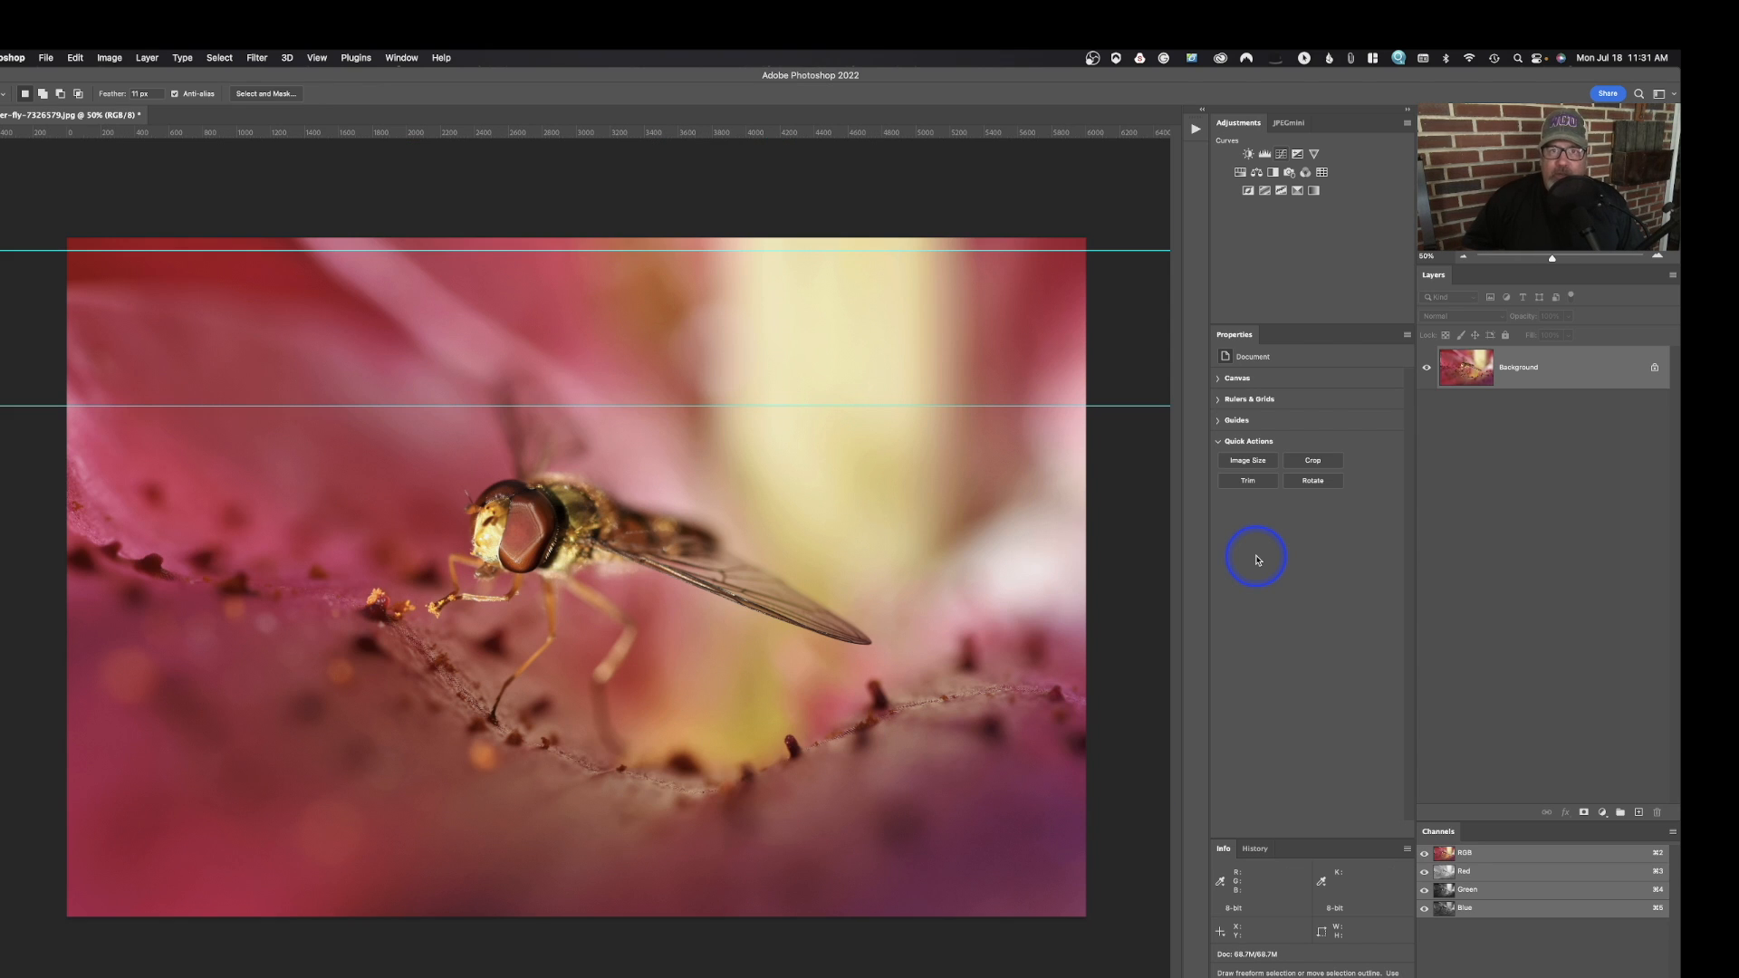